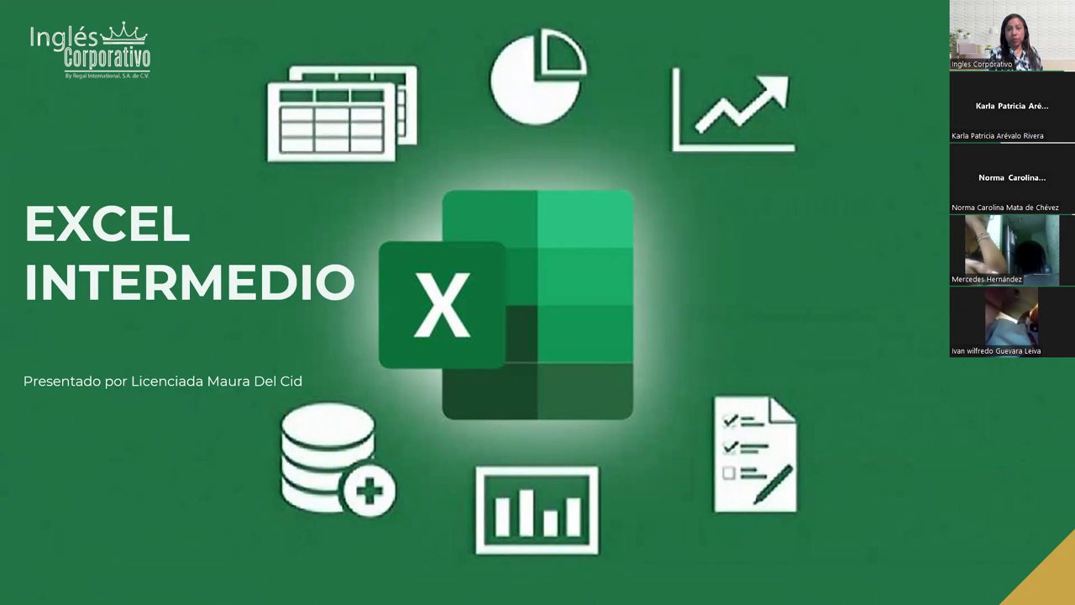
Advance the slides past Sesión 19 to the Agenda slide
key(Right)
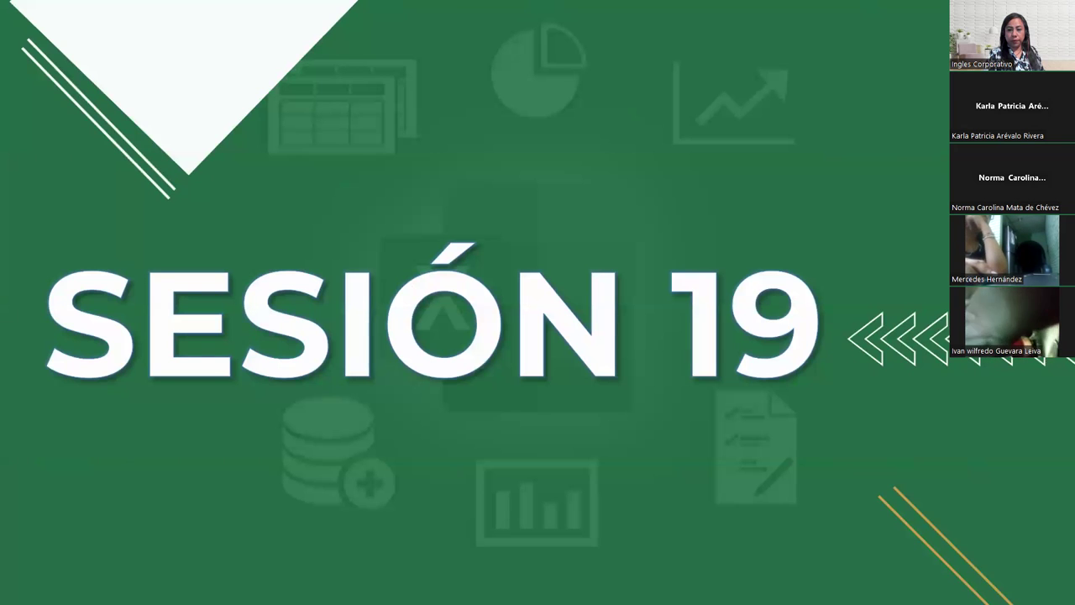
key(Right)
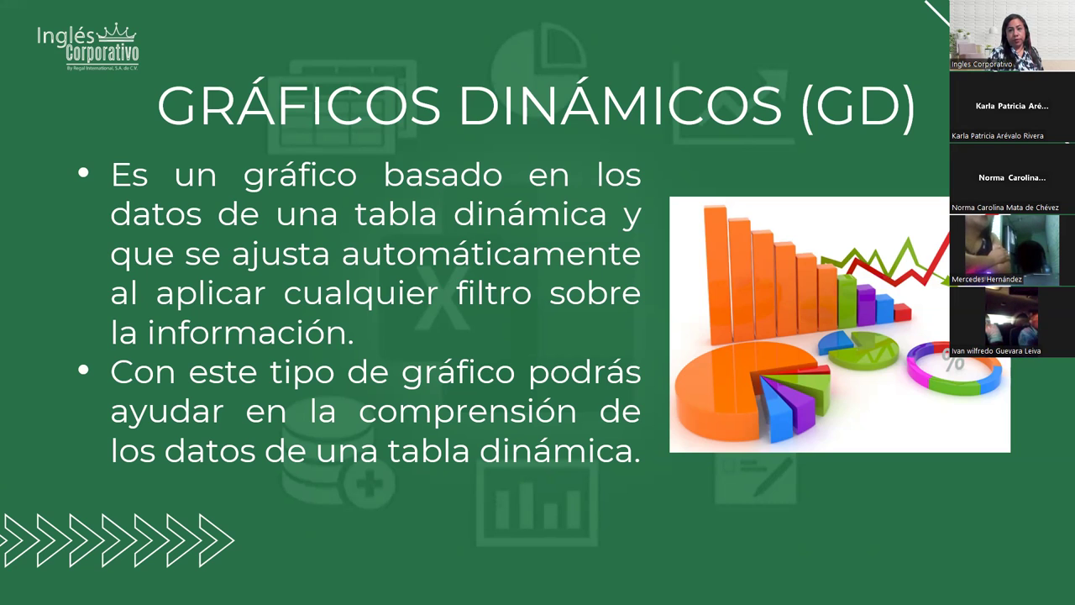
Advance to the slide listing the steps for creating a pivot chart
key(Right)
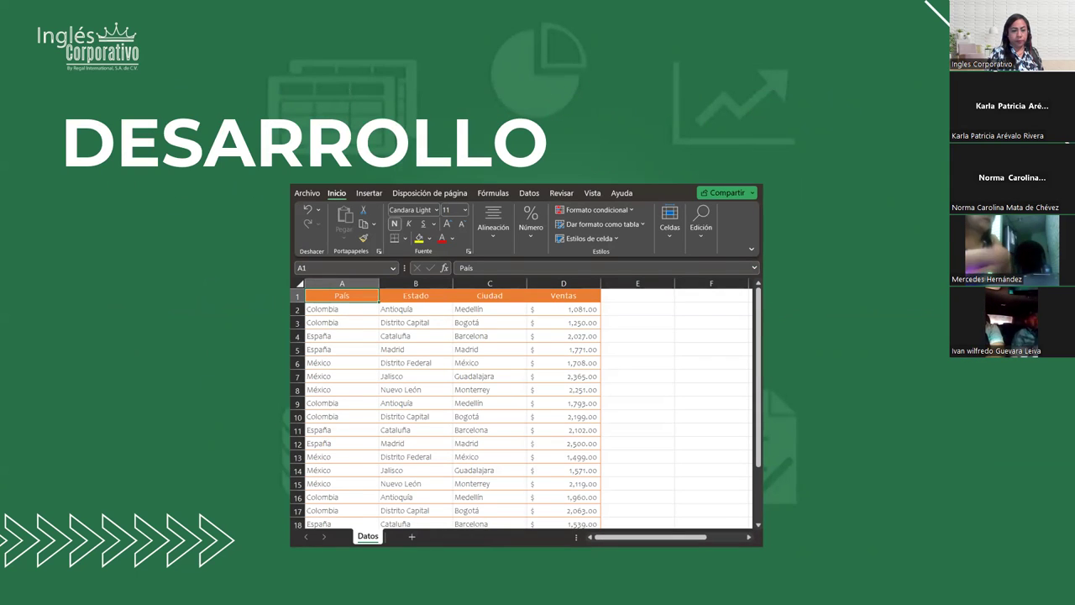
Switch to Excel and close Práctica Sesión 19 G5EXI.xlsx, saving its changes
key(alt+Tab)
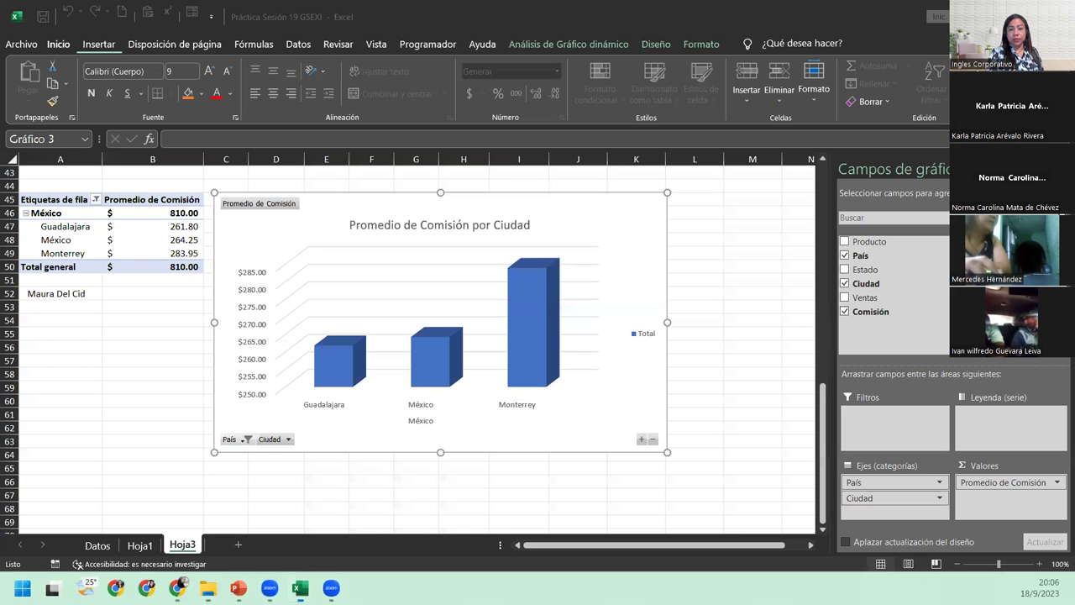
key(alt+F4)
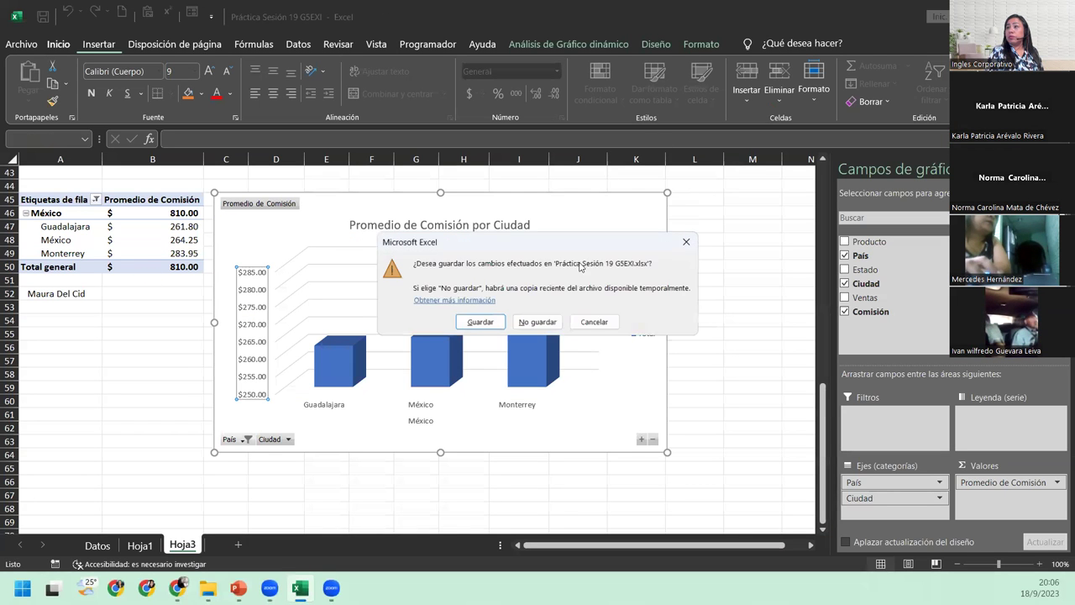
click(478, 322)
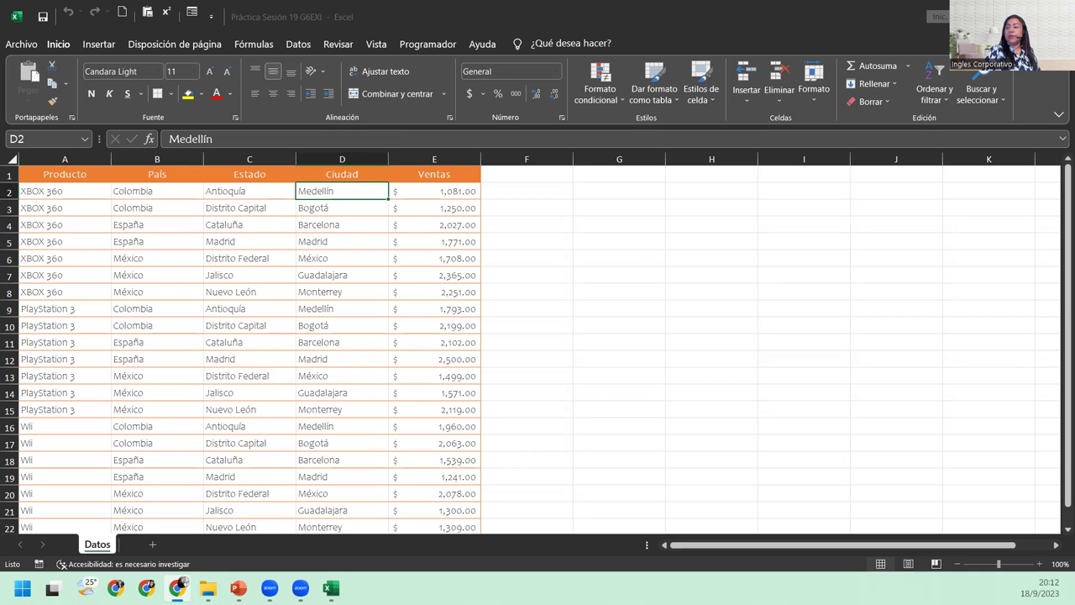
click(212, 203)
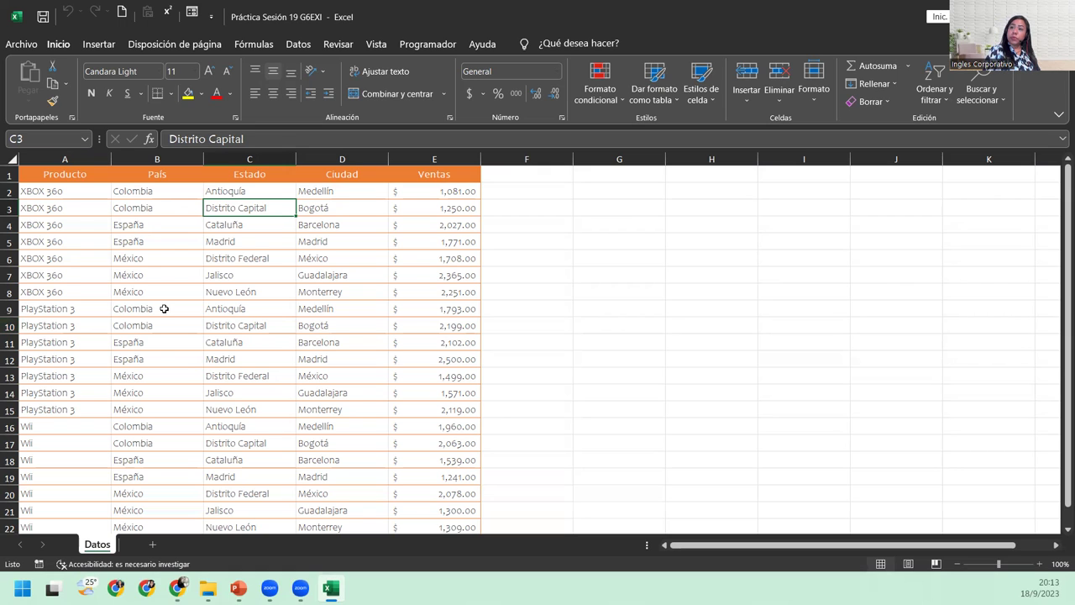
click(52, 253)
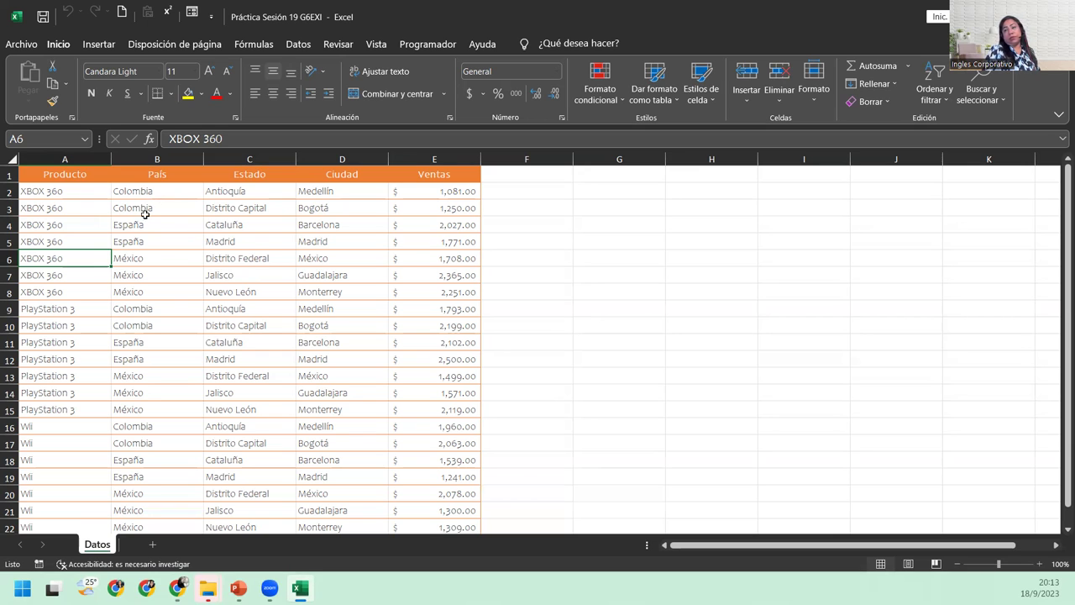
Start a plain pivot table from the Insertar tab, then cancel the Crear tabla dinámica dialog
click(102, 49)
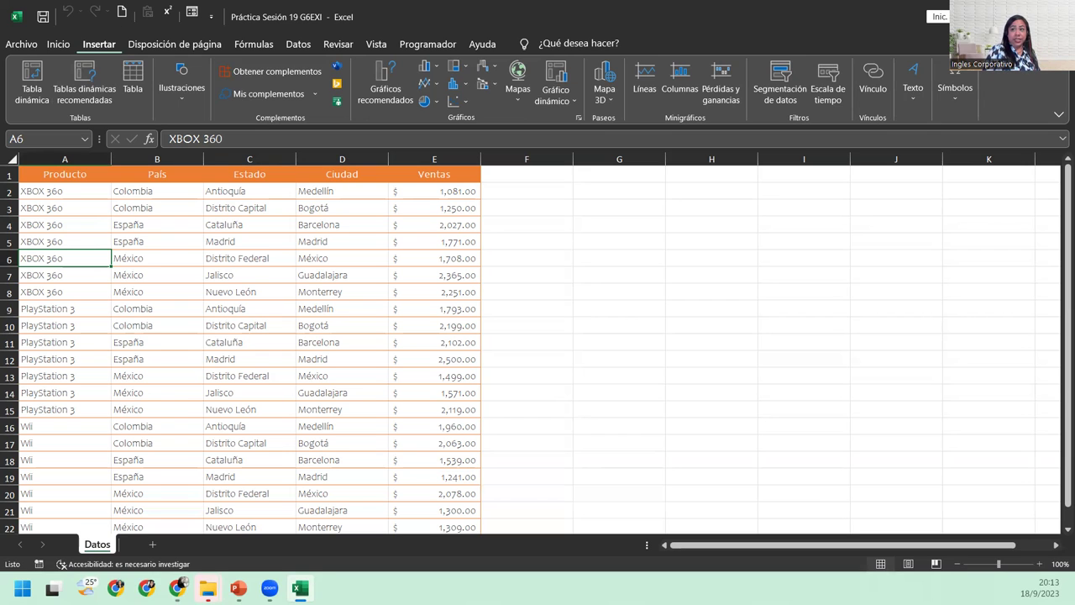
click(31, 81)
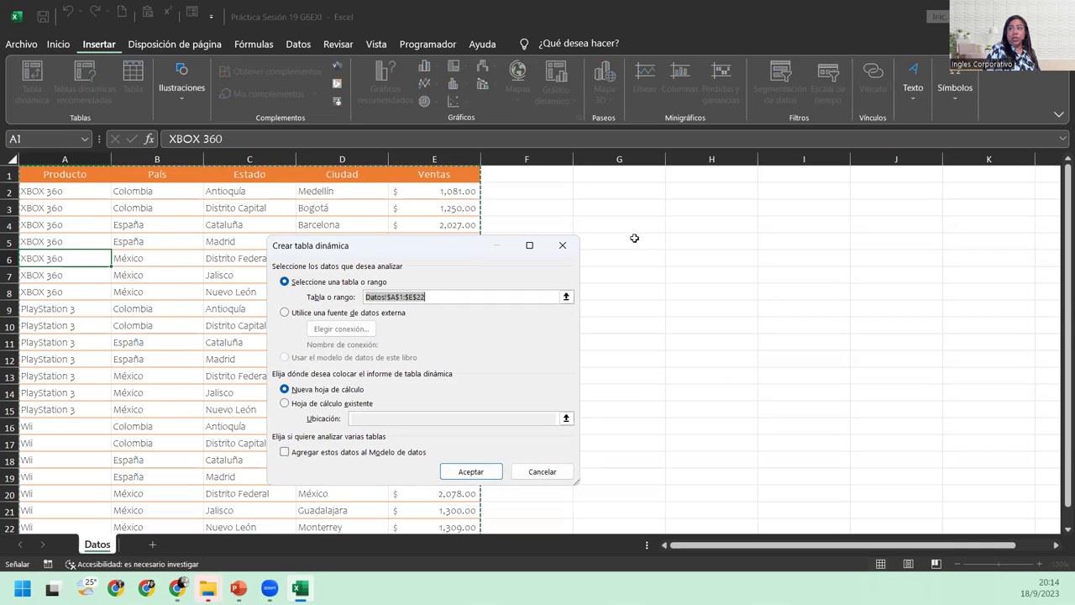
click(562, 244)
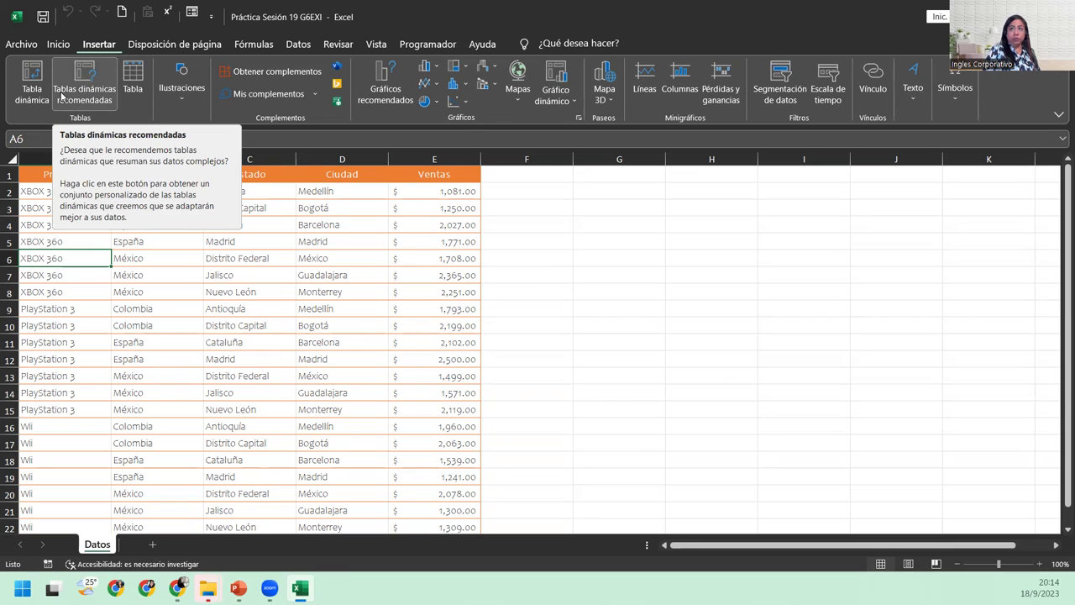
Preview the recommended pivot tables by product, country, state and city, then choose Suma de Ventas por Producto
click(61, 96)
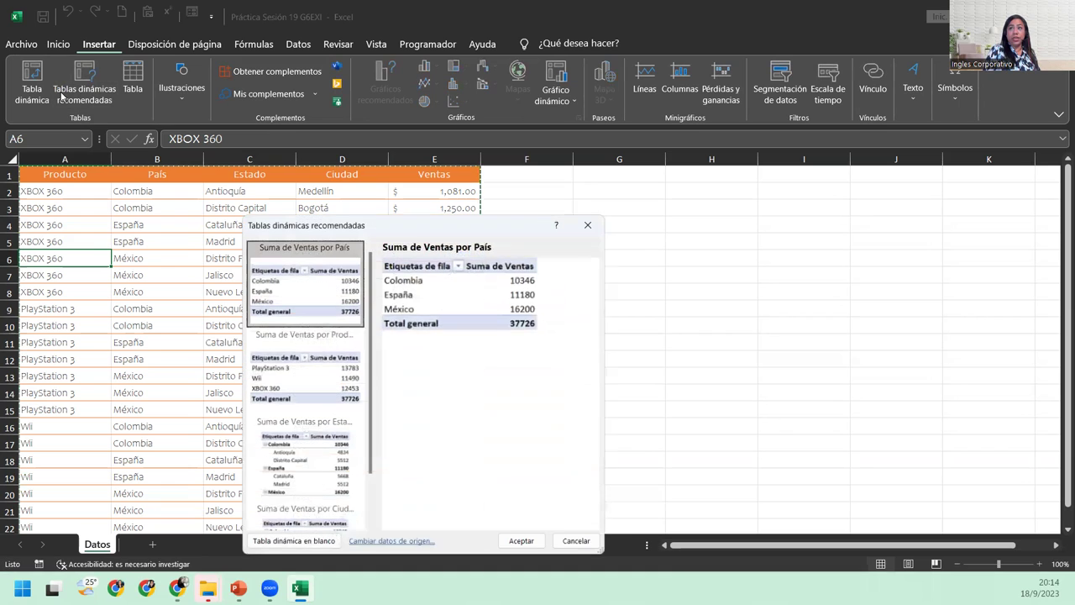
click(316, 401)
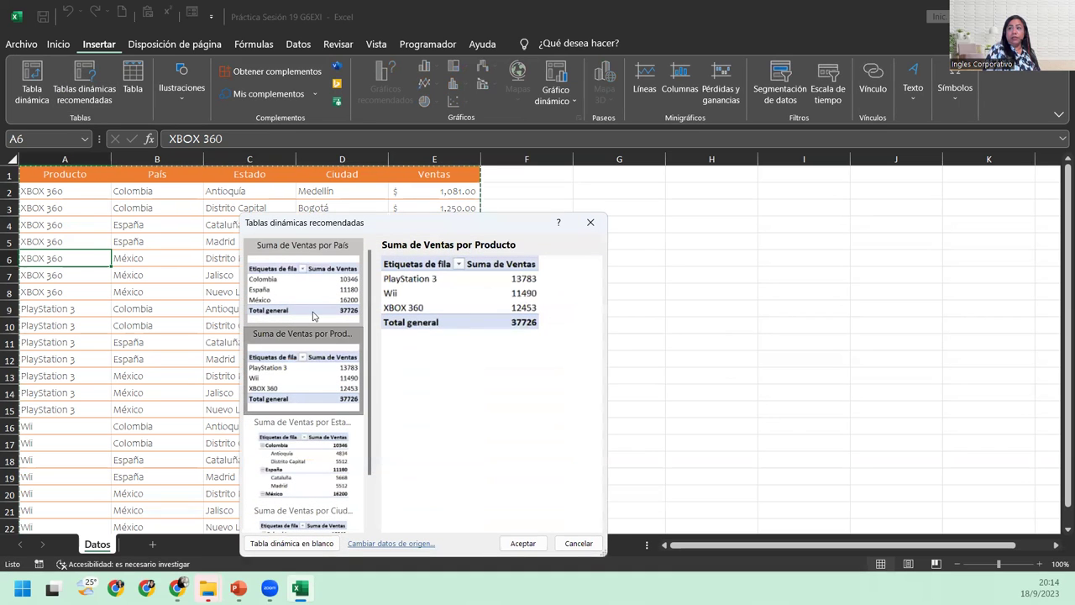
click(320, 303)
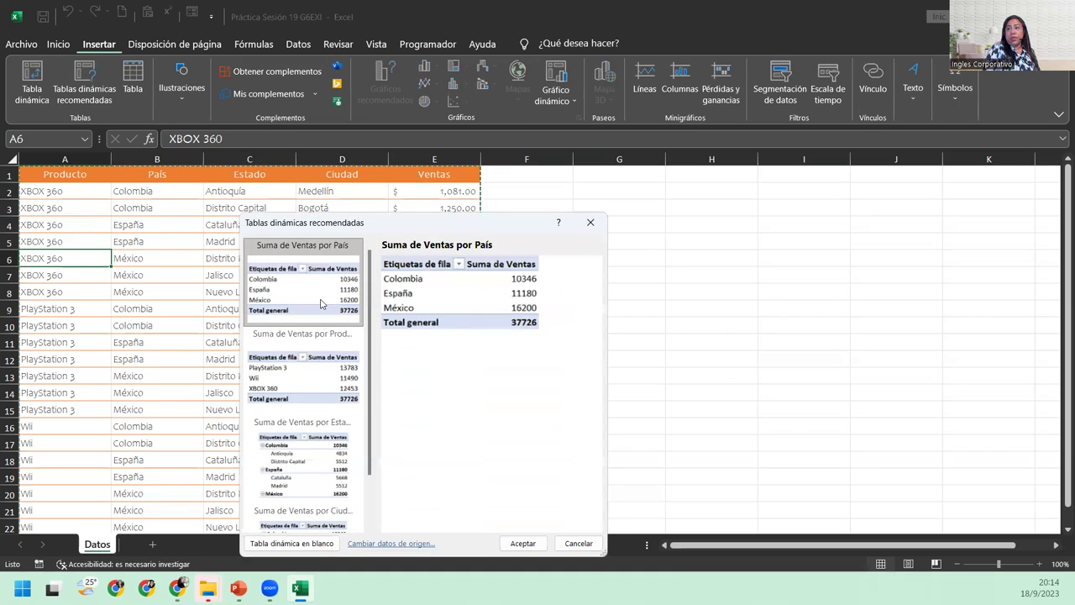
click(304, 388)
scroll(303, 382, down, 1)
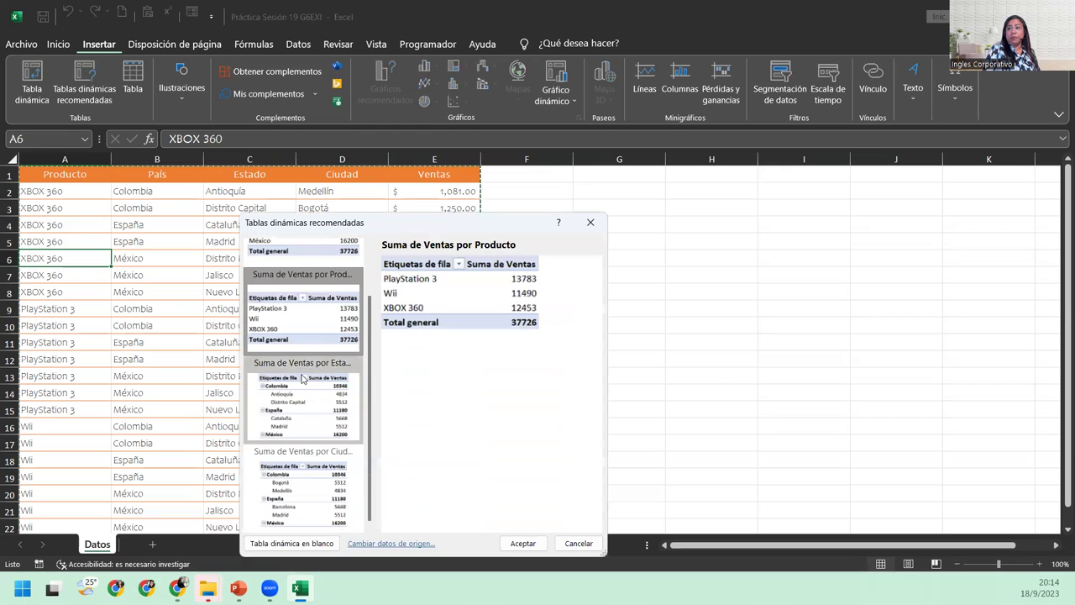
click(302, 378)
click(293, 477)
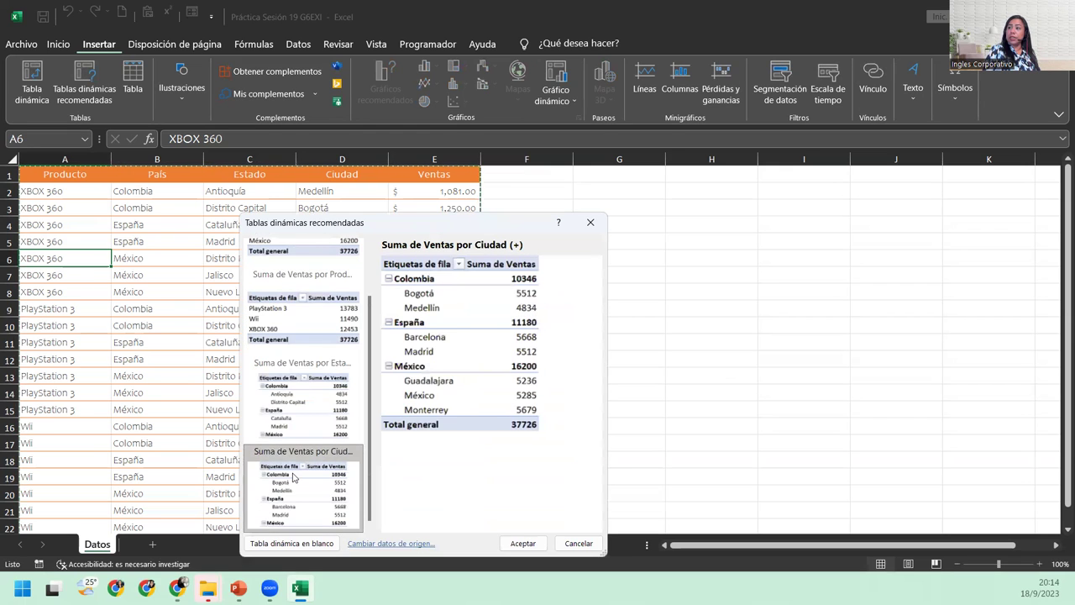
click(299, 430)
click(311, 335)
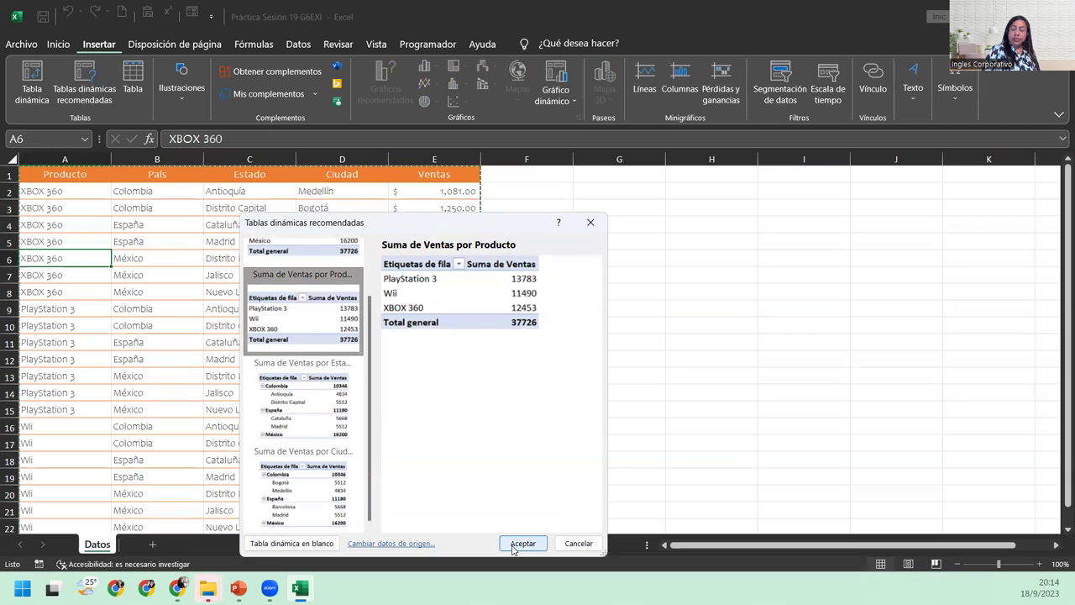
Create the sales-by-product pivot table on a new Hoja1 sheet placed after Datos
click(515, 544)
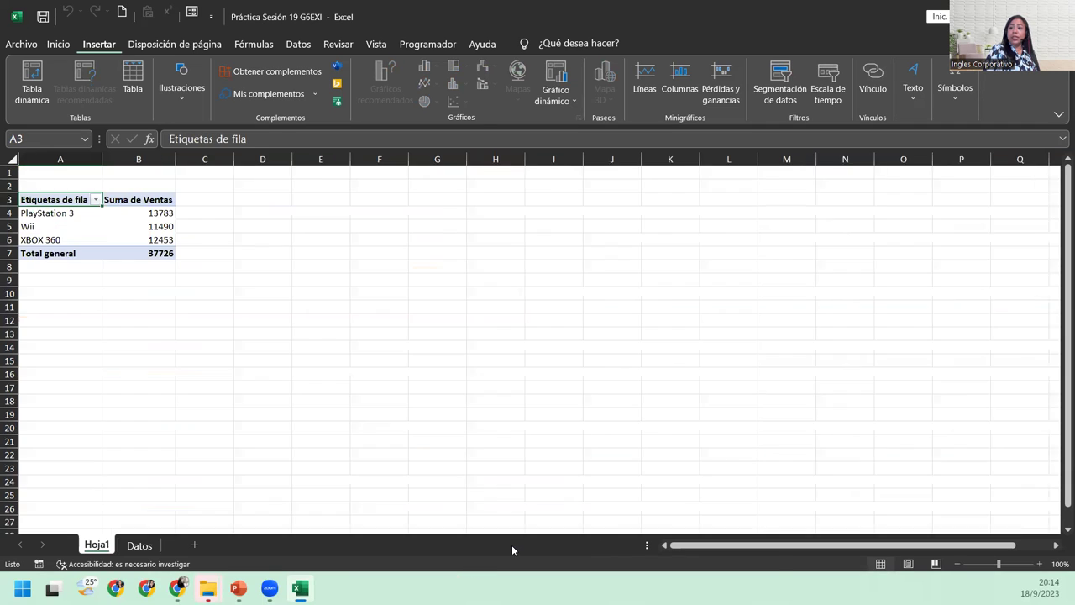
drag(109, 544, 174, 540)
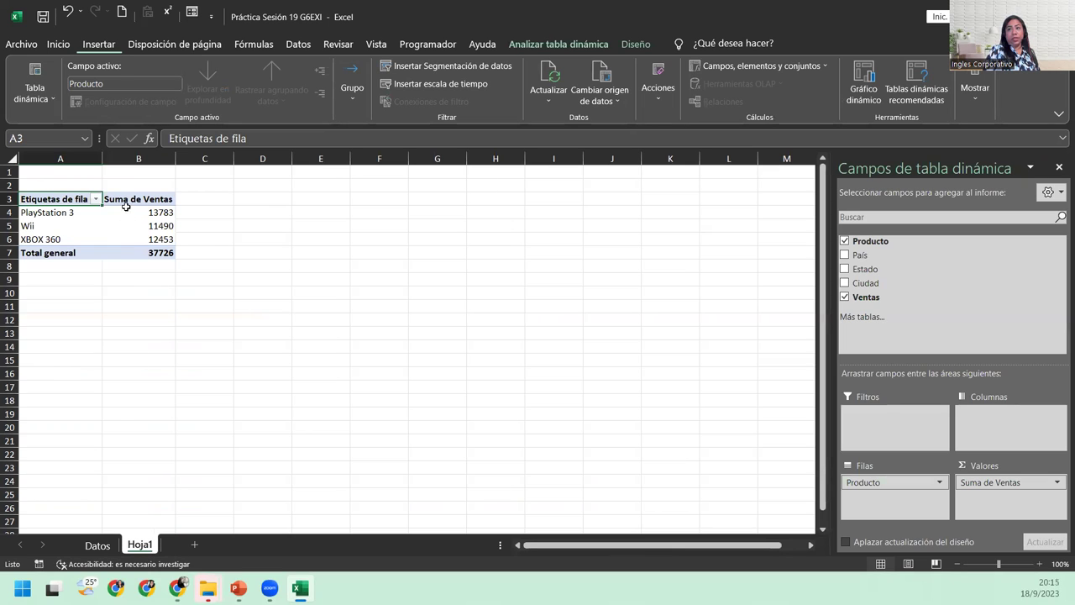
click(155, 214)
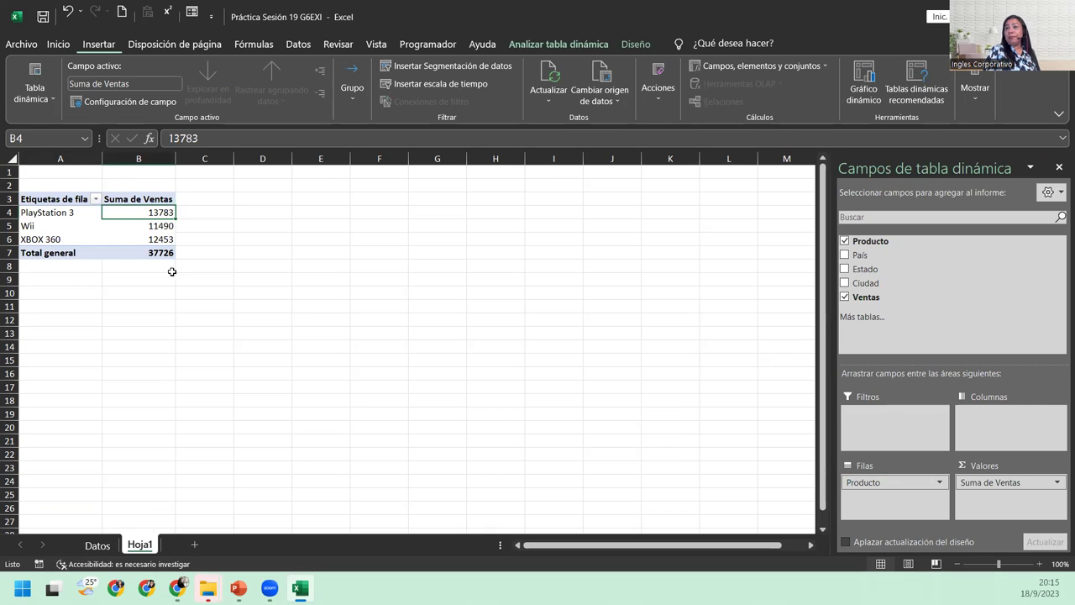
Format the Suma de Ventas values as Accounting with the US dollar symbol
click(1038, 484)
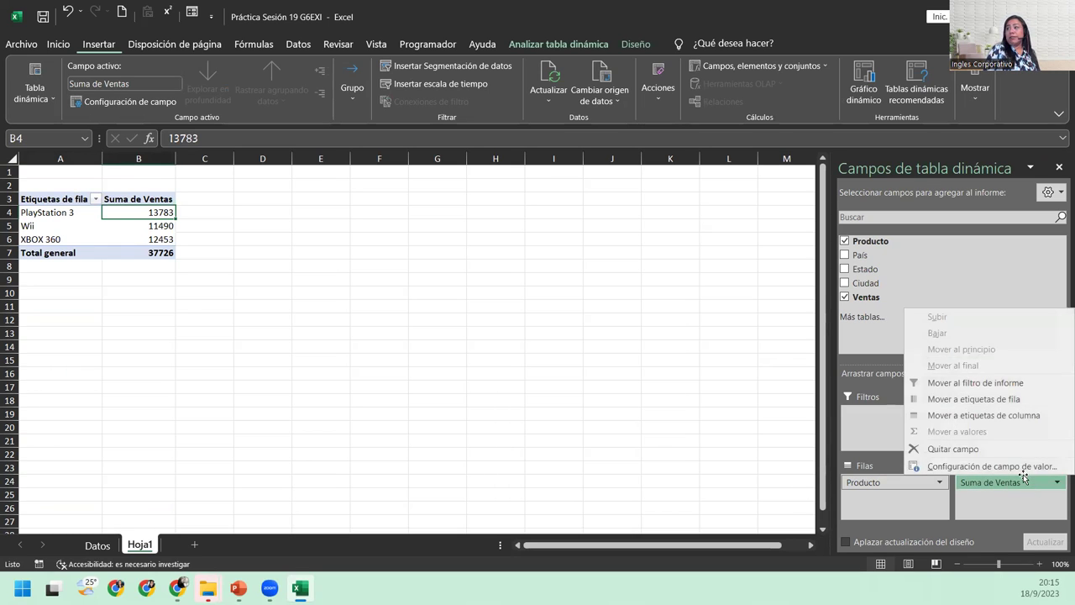
click(986, 466)
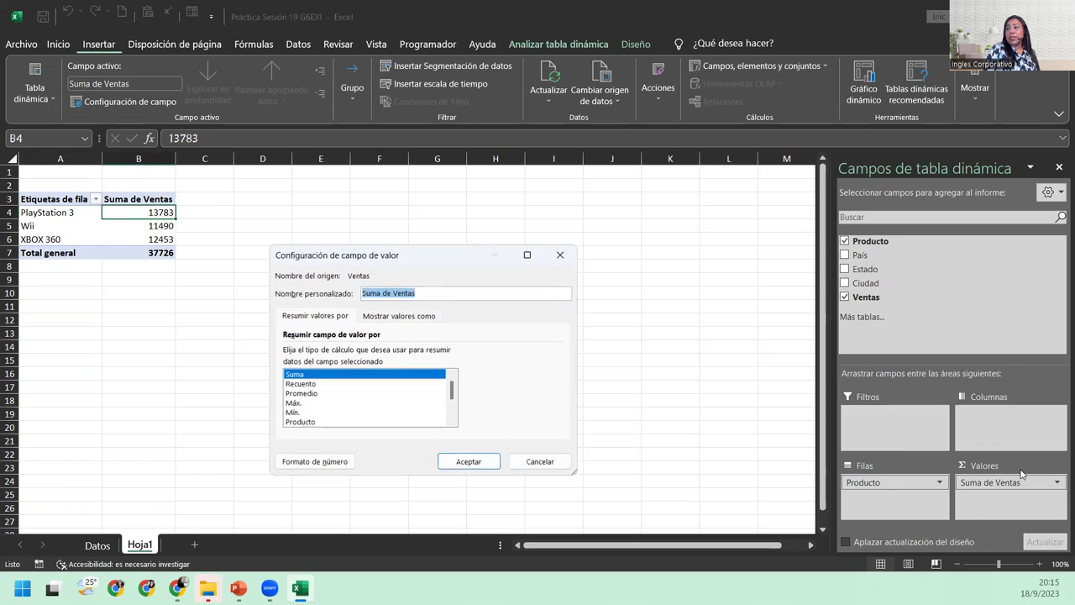
click(304, 462)
click(262, 279)
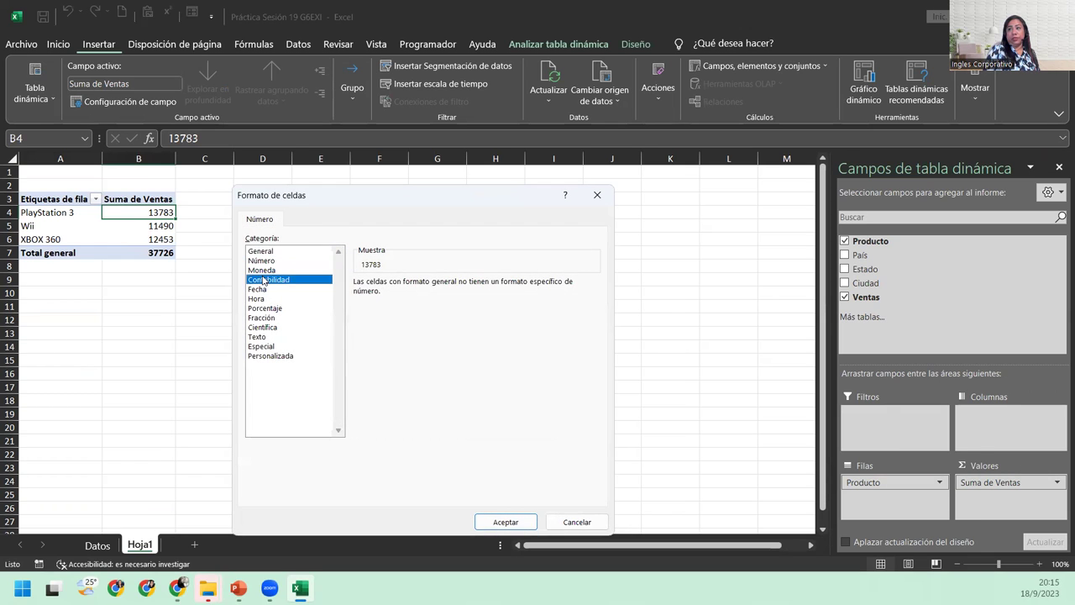
click(505, 303)
scroll(492, 400, down, 2)
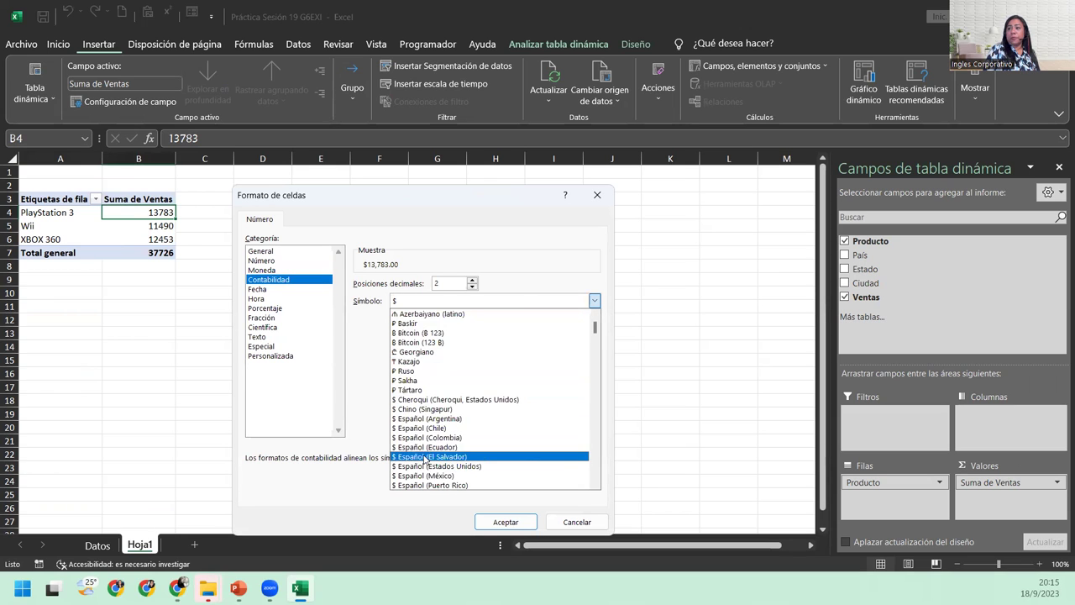
click(428, 466)
click(534, 522)
click(468, 462)
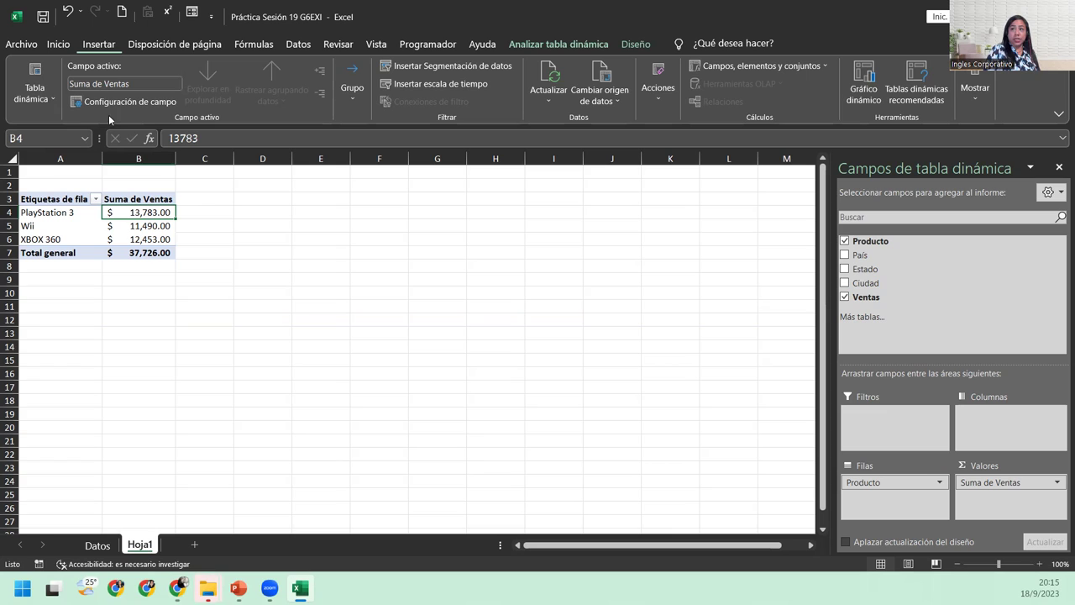
Switch to the Analizar tabla dinámica ribbon tab
mouse_move(126, 226)
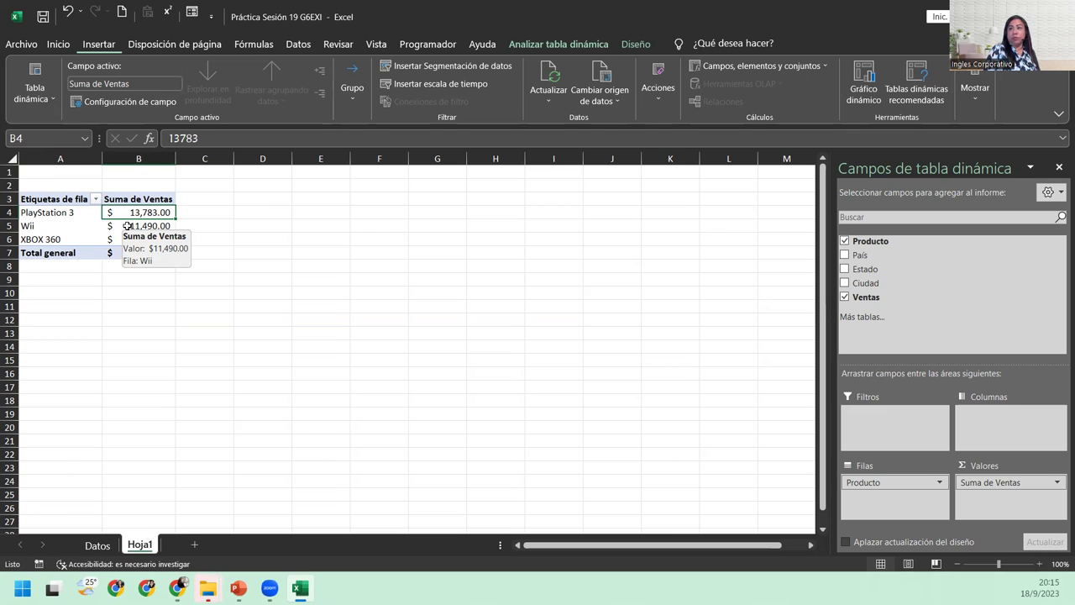
click(556, 44)
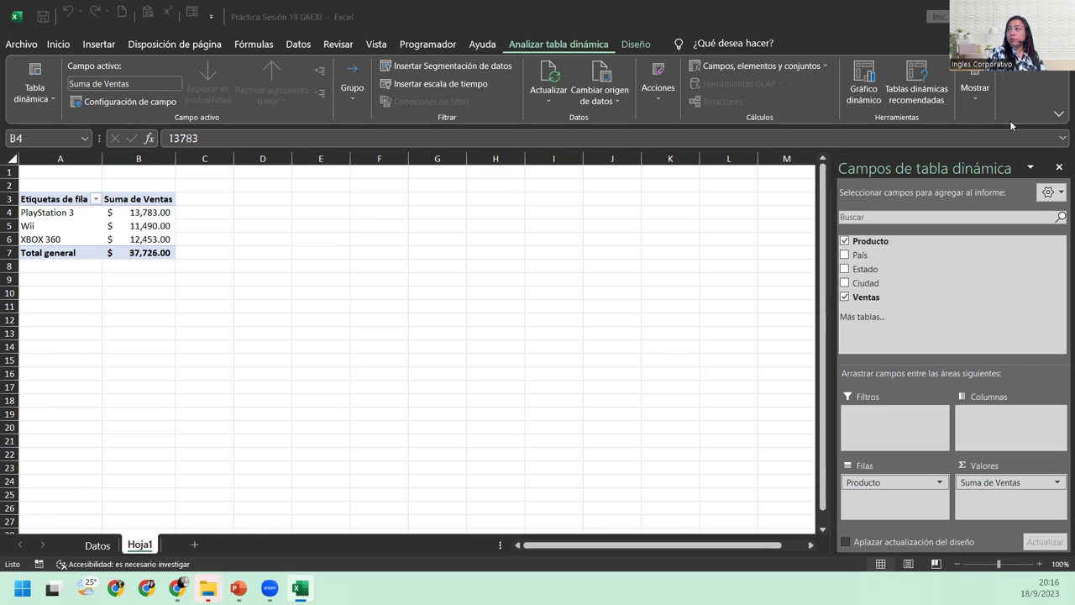
Insert a 3D clustered bar pivot chart from the Barras chart types
click(859, 68)
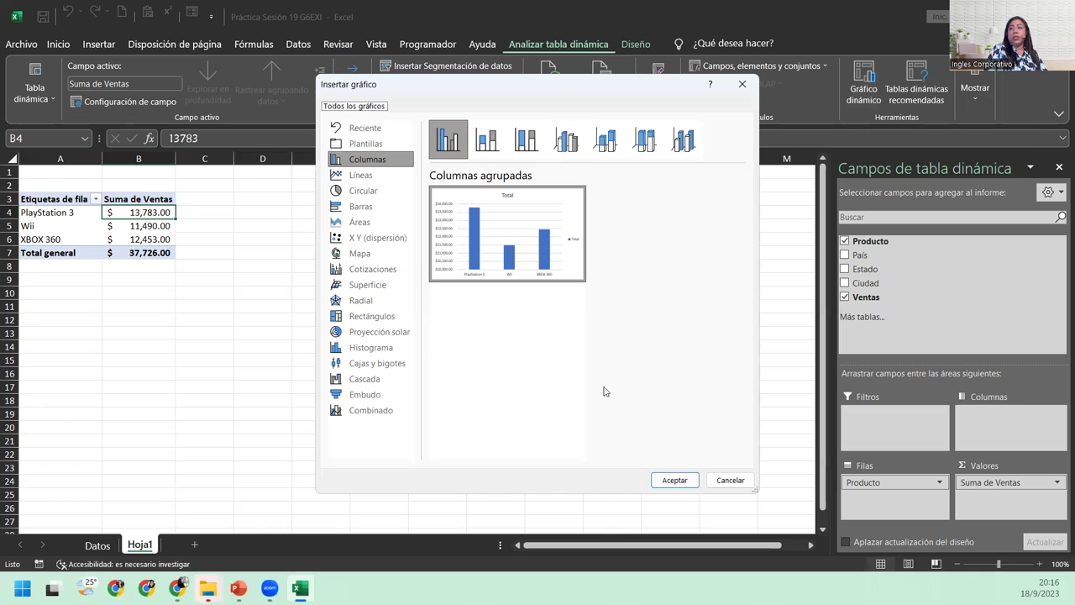
click(398, 209)
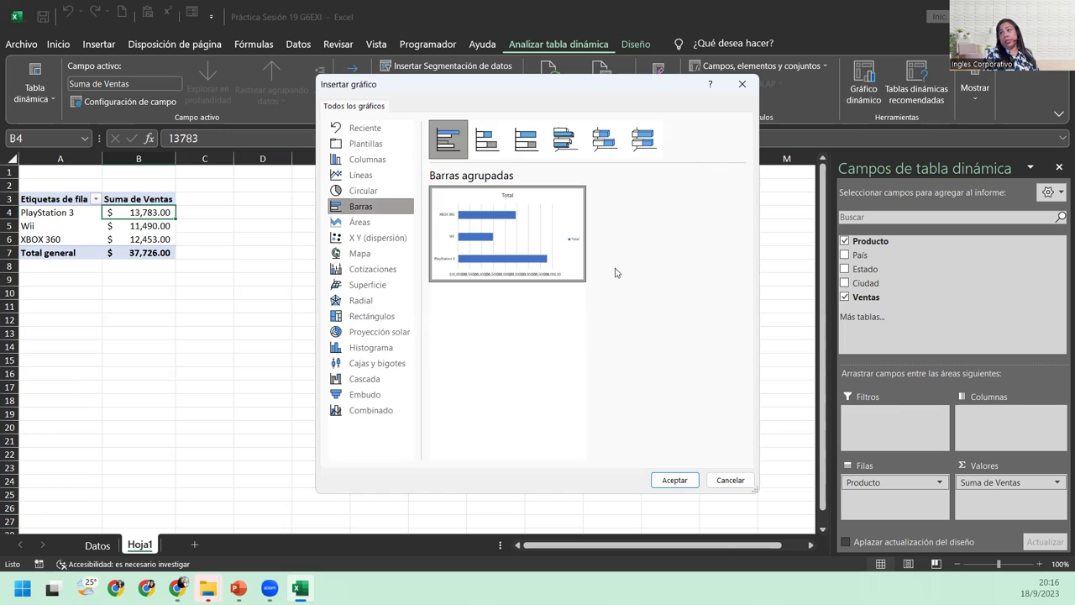
click(568, 141)
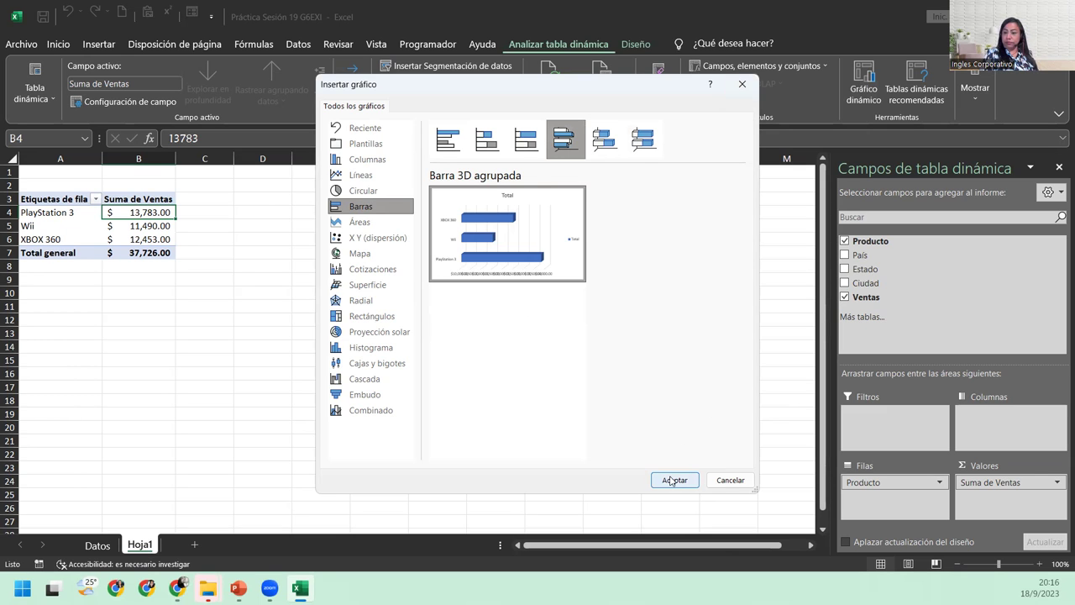
click(673, 480)
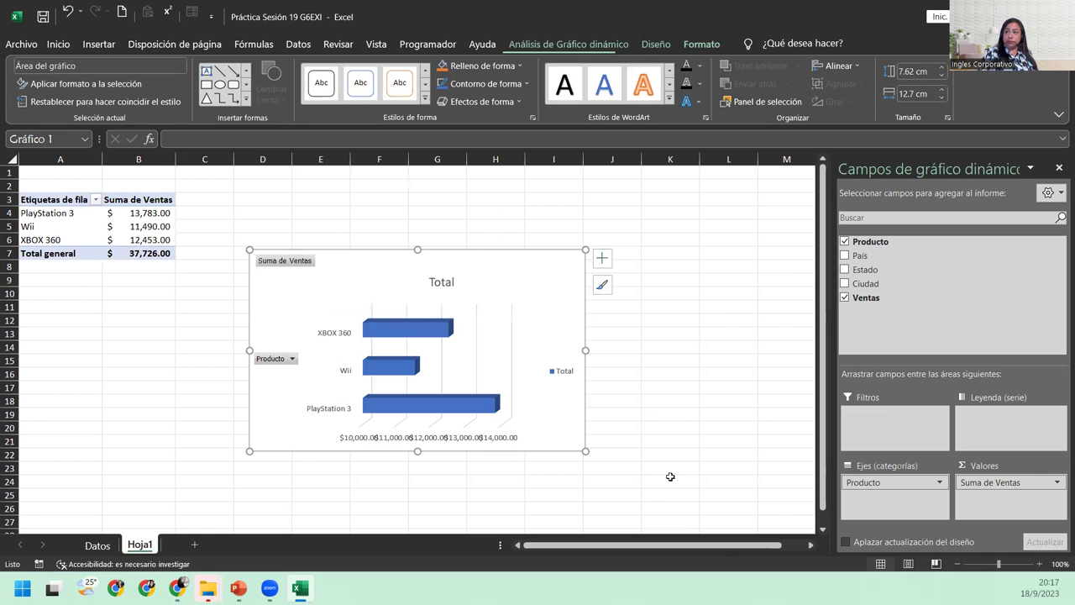
Move the bar chart beside the pivot table and stretch it to about 10.67 by 21.84 cm
drag(342, 253, 273, 196)
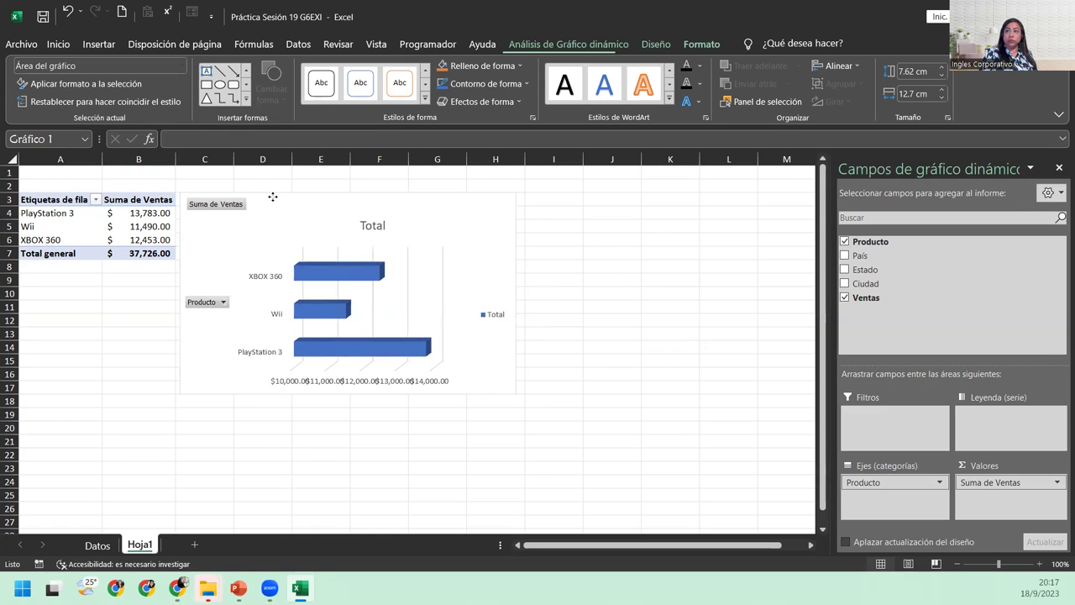
drag(519, 293, 697, 303)
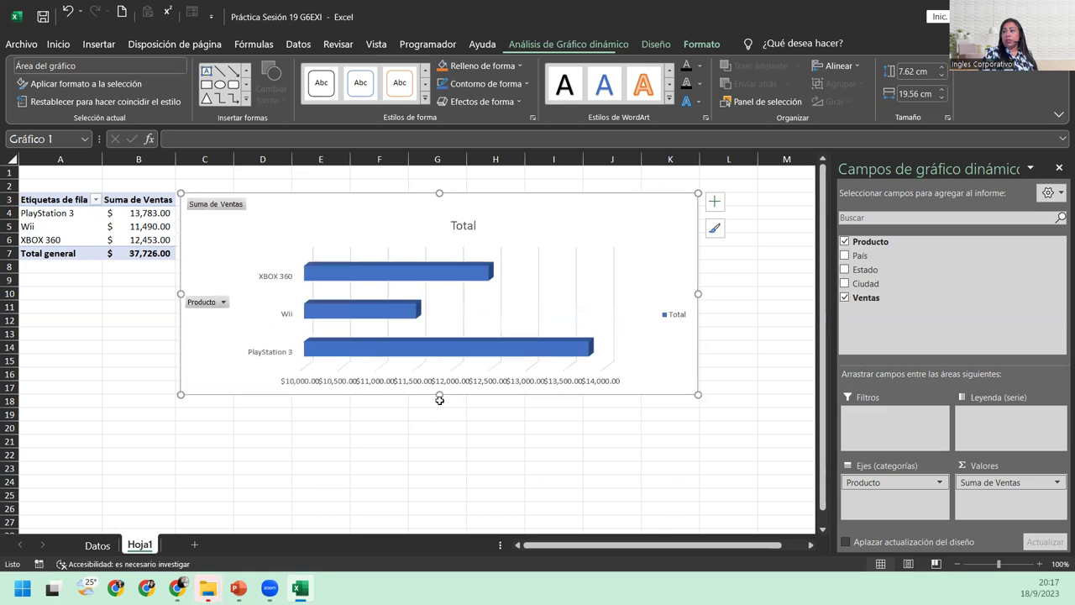
drag(439, 400, 439, 425)
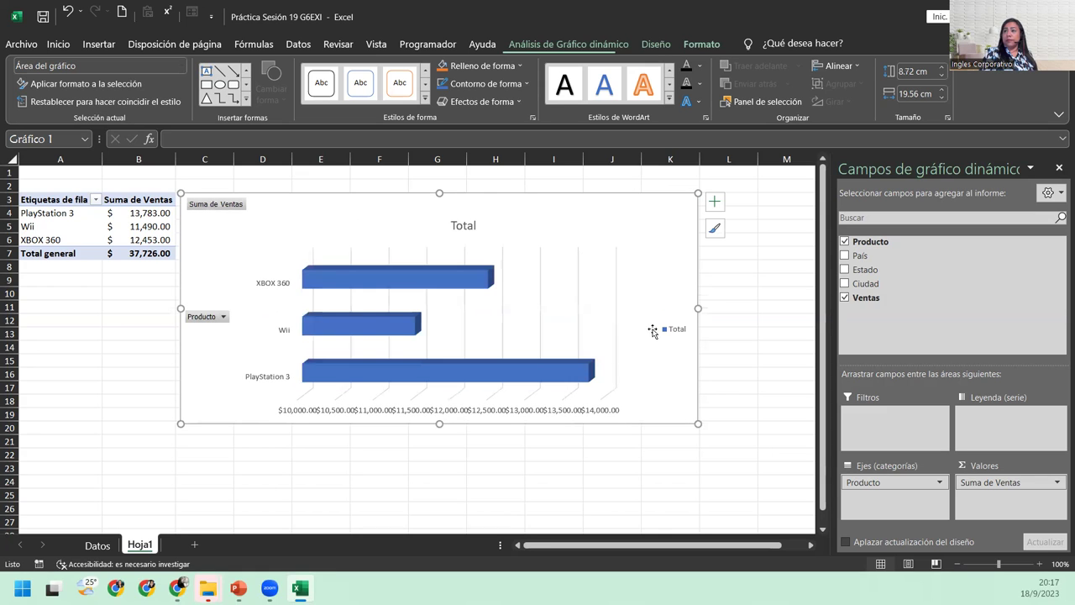
drag(698, 308, 758, 310)
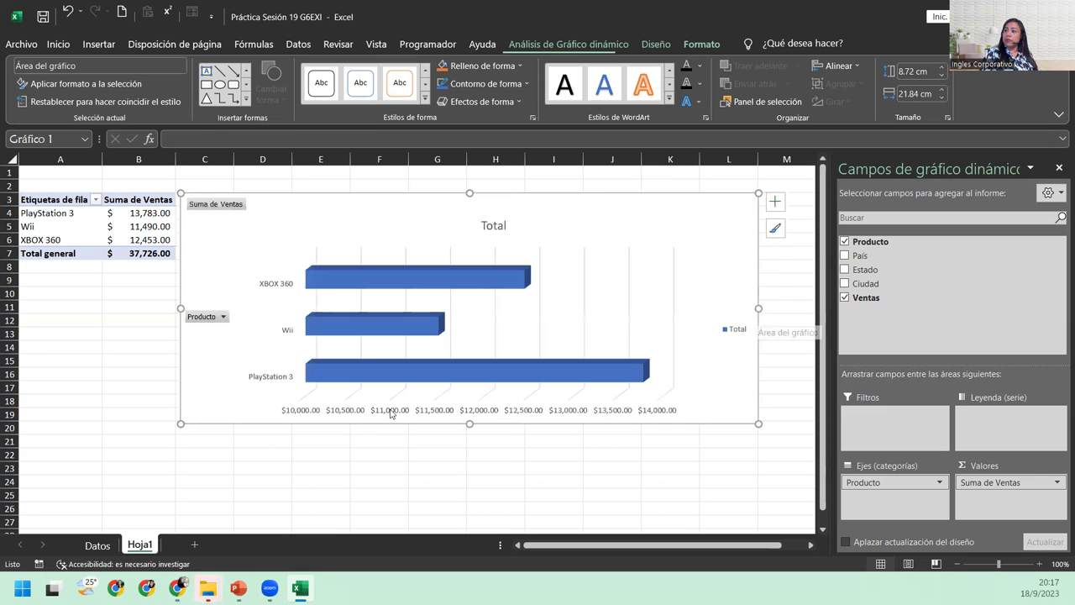
drag(469, 425, 471, 475)
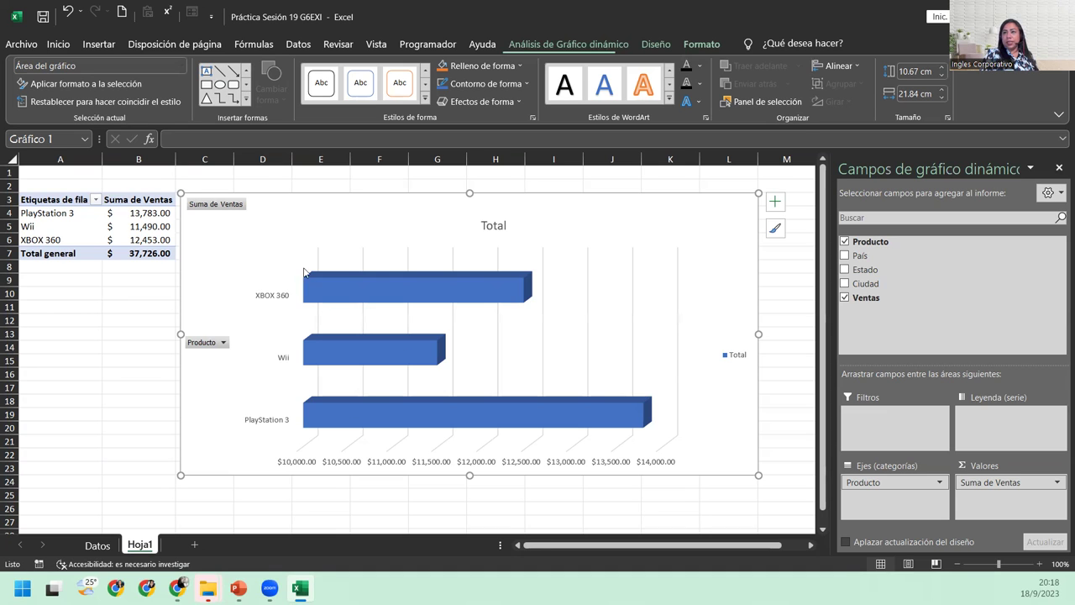
Filter the pivot chart's Producto field to show only Wii
click(119, 217)
click(196, 270)
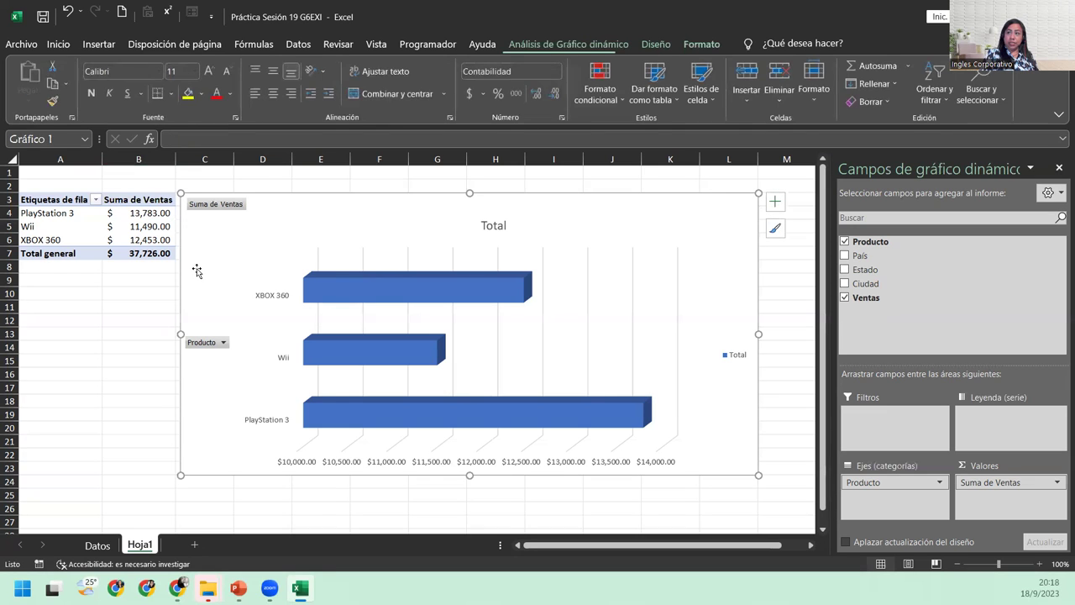
click(225, 344)
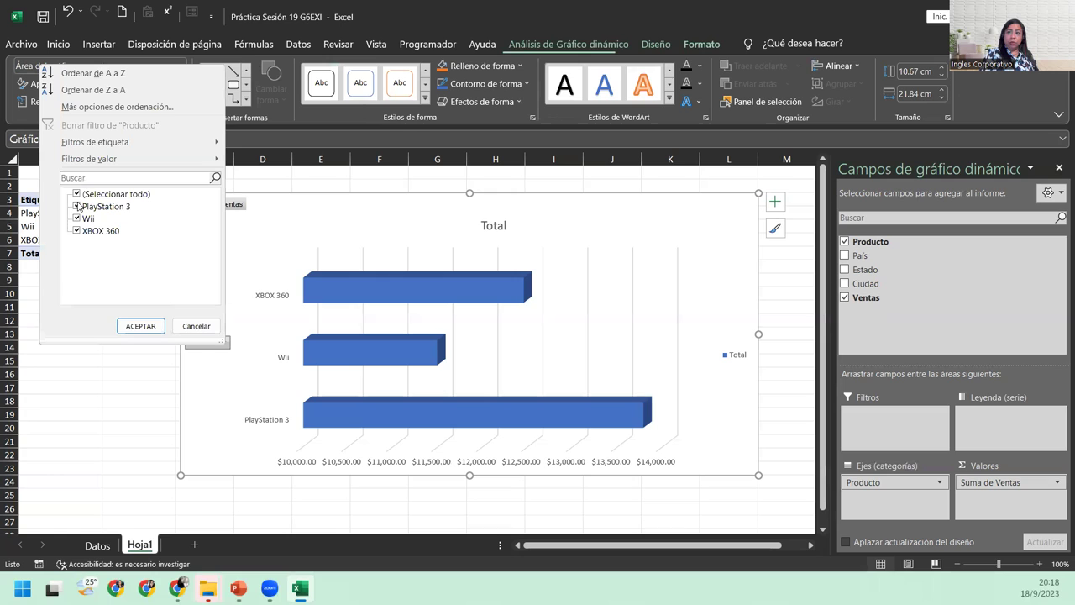
click(76, 194)
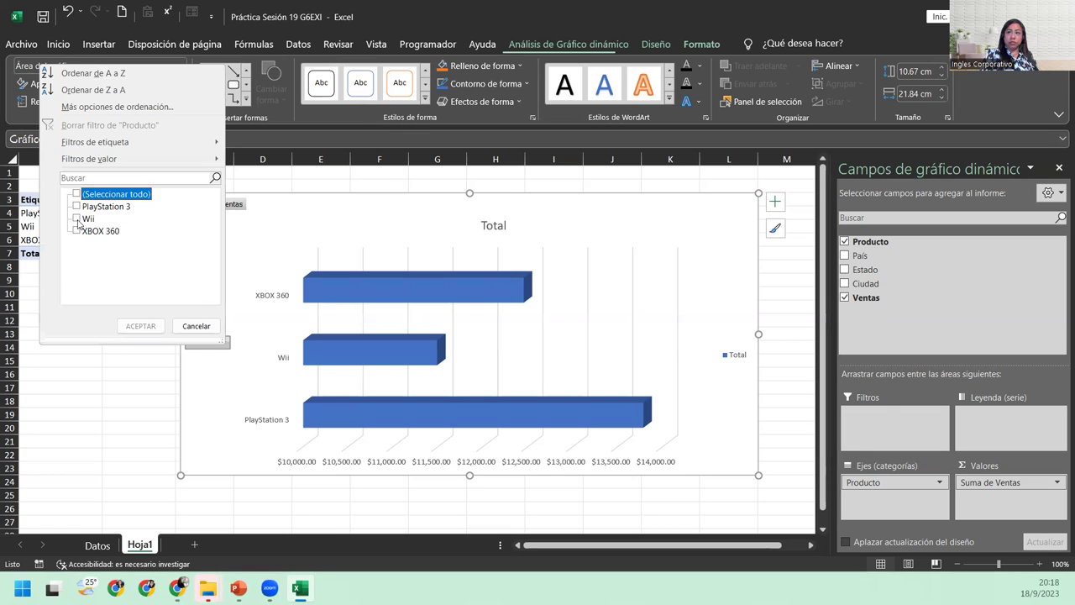
click(76, 219)
click(141, 326)
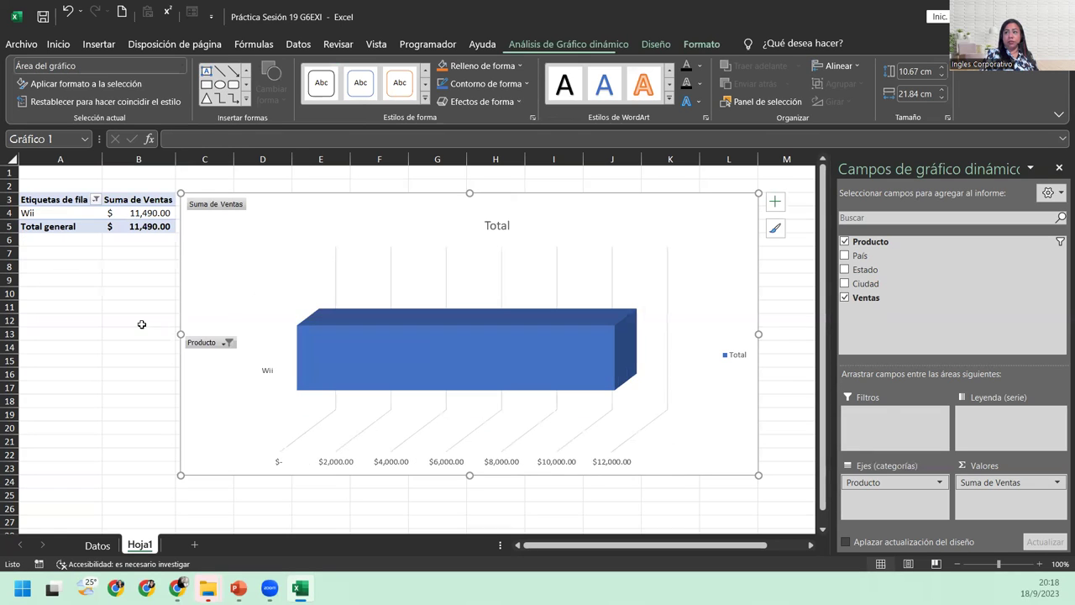
Restore all products using (Seleccionar todo) in the Producto filter
click(225, 343)
click(73, 188)
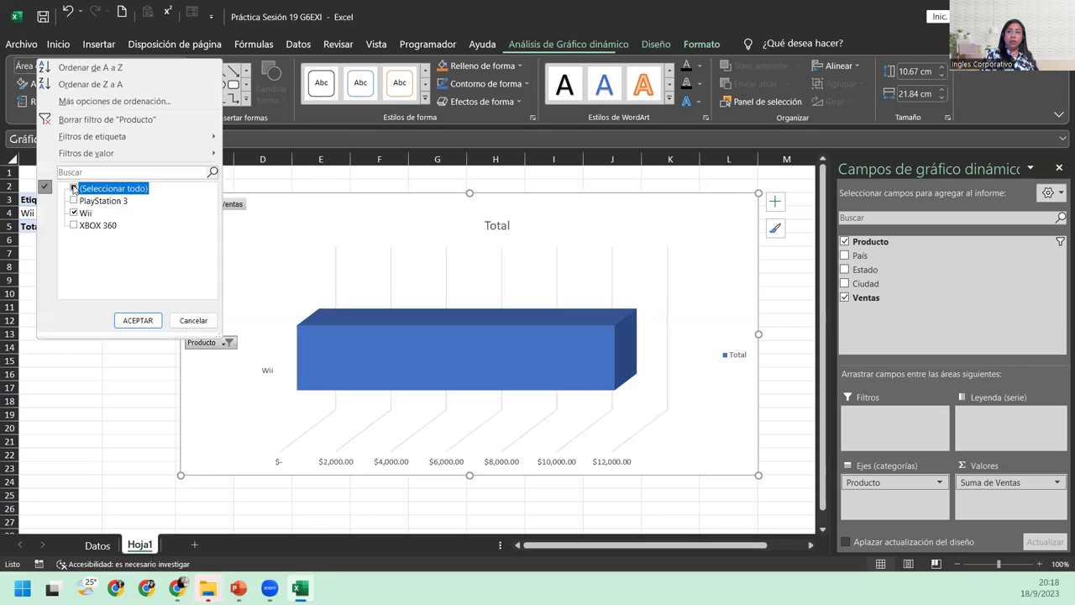
click(141, 321)
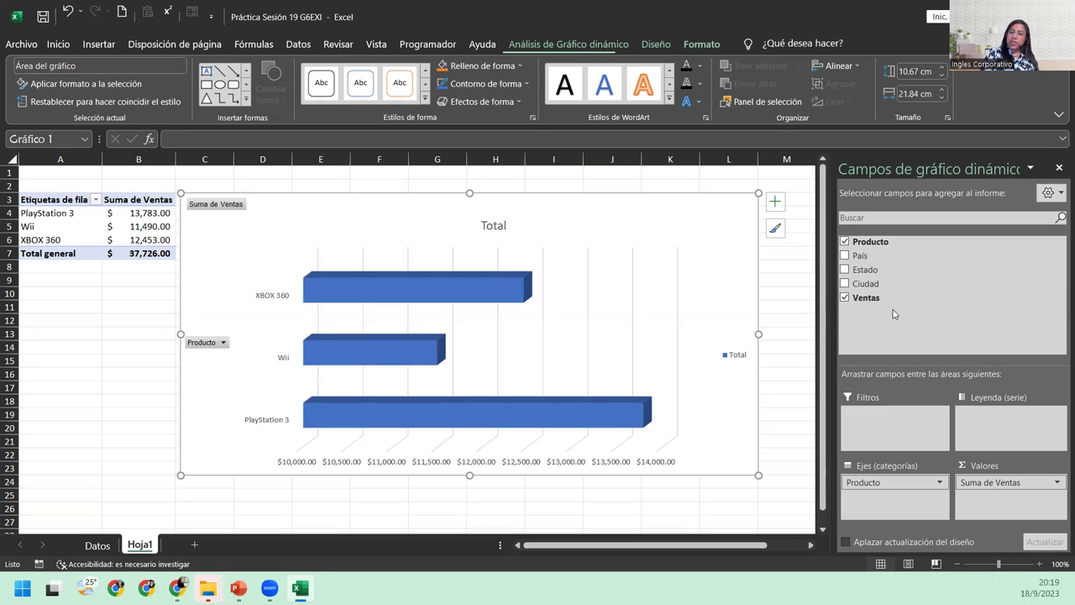
Group the chart categories by País above Producto, then extend the chart taller down the sheet
drag(867, 257, 867, 481)
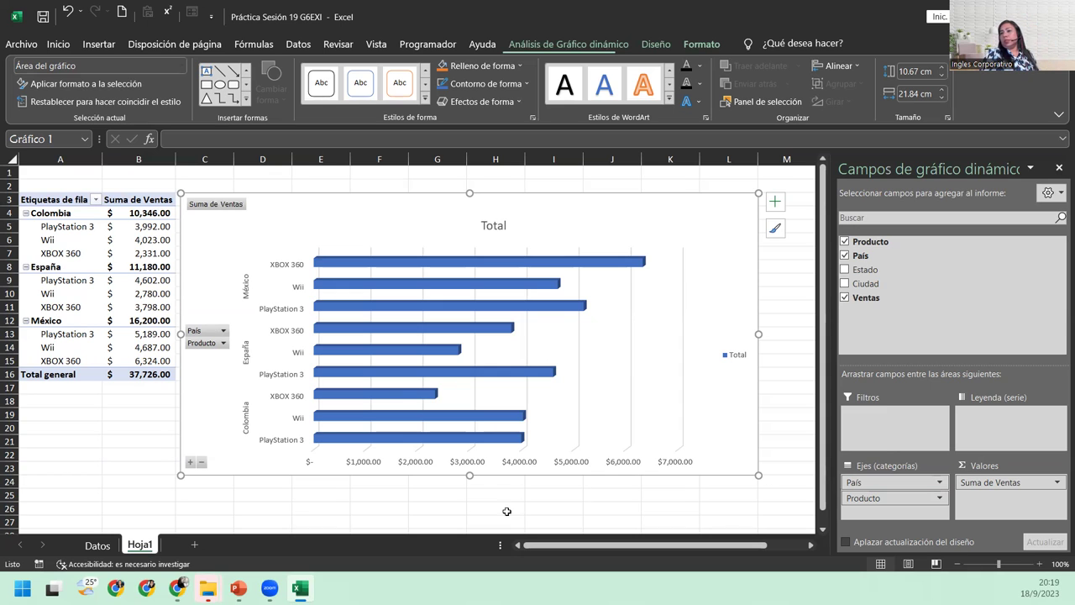
drag(469, 476, 469, 514)
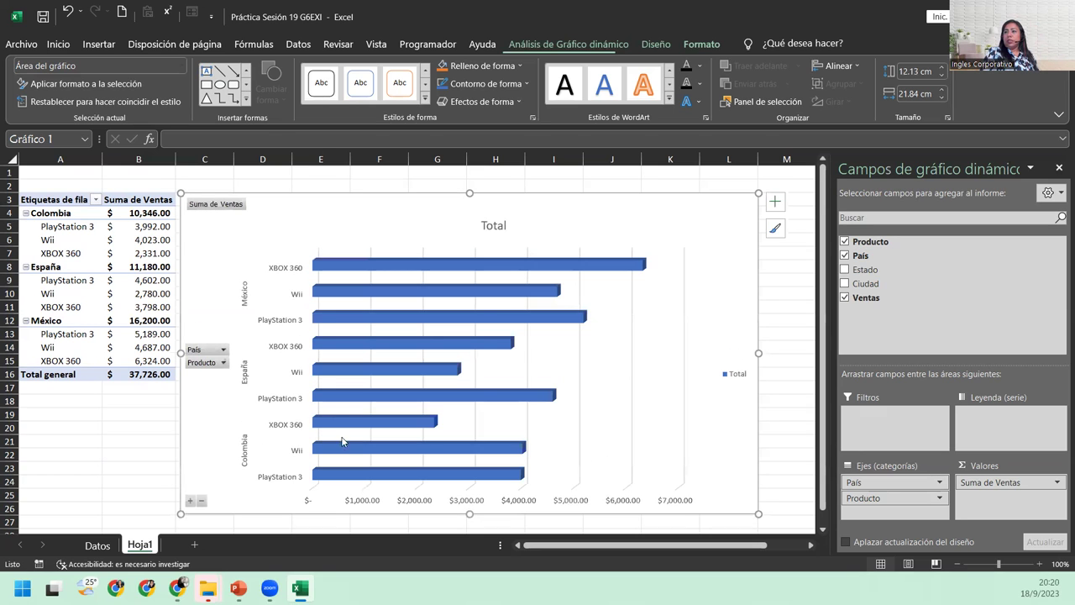
Filter the chart's País field to México only, then reselect all countries in the filter
click(249, 388)
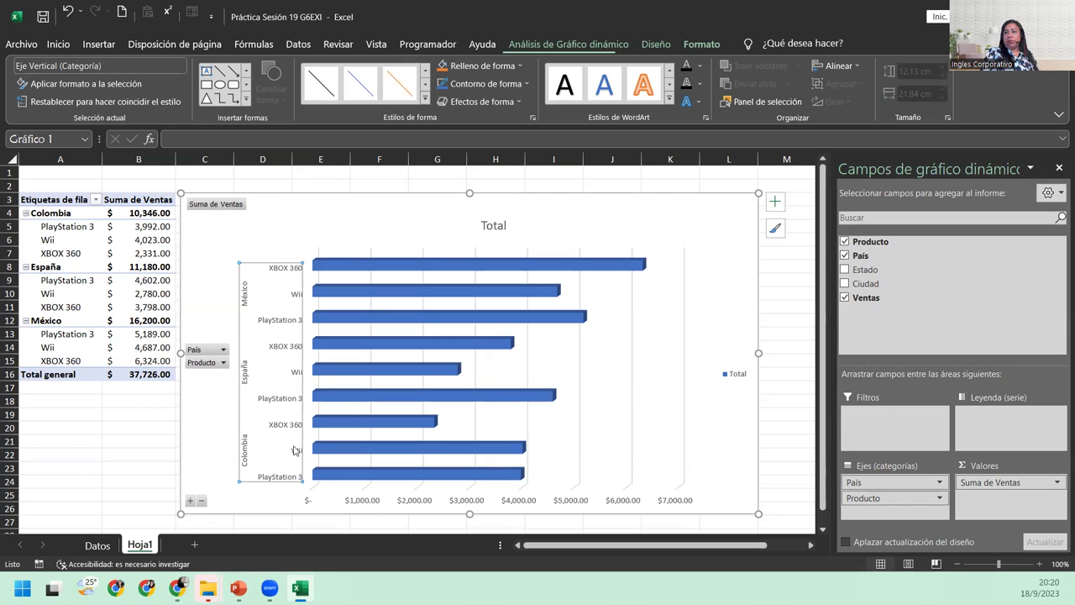
click(222, 349)
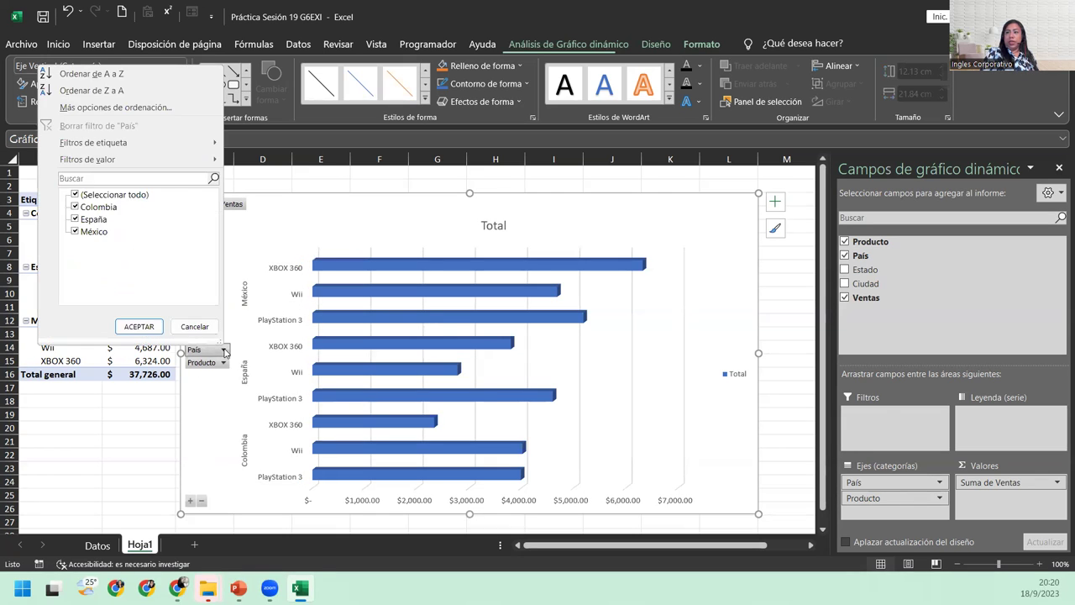
click(74, 193)
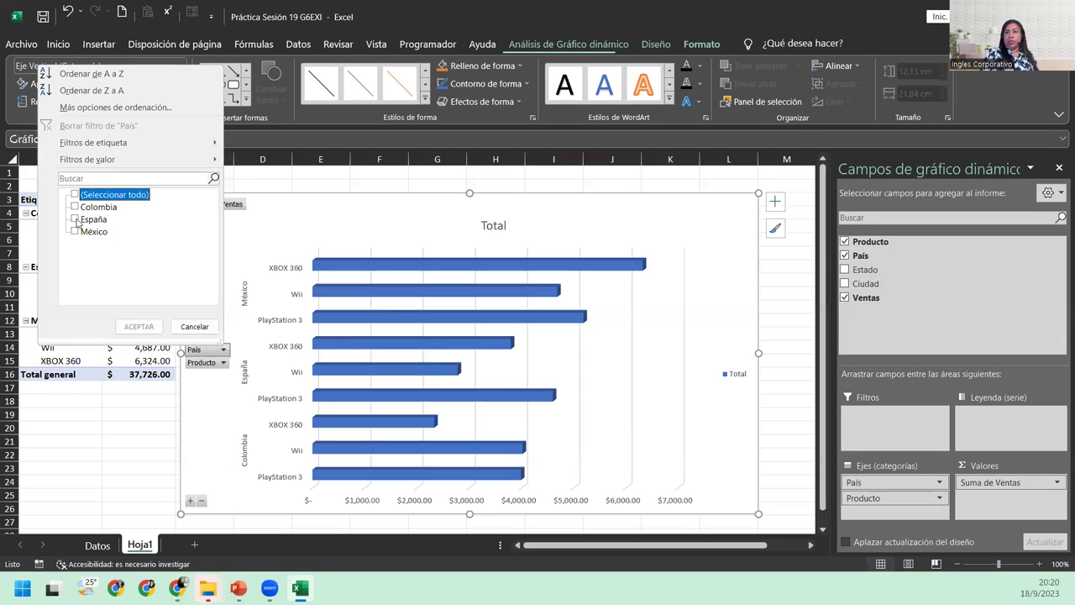
click(74, 232)
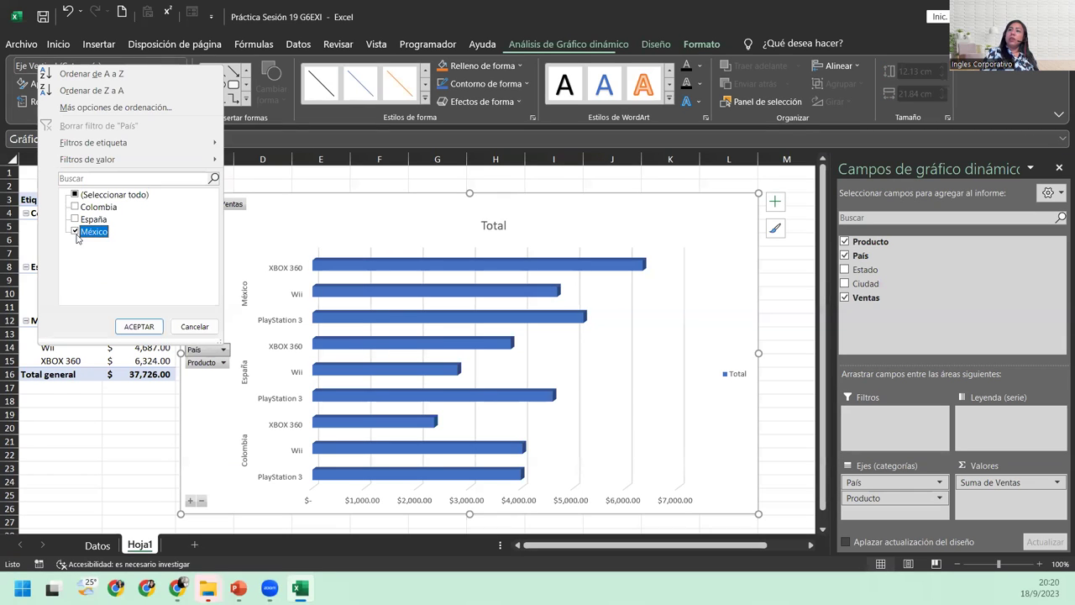
click(140, 327)
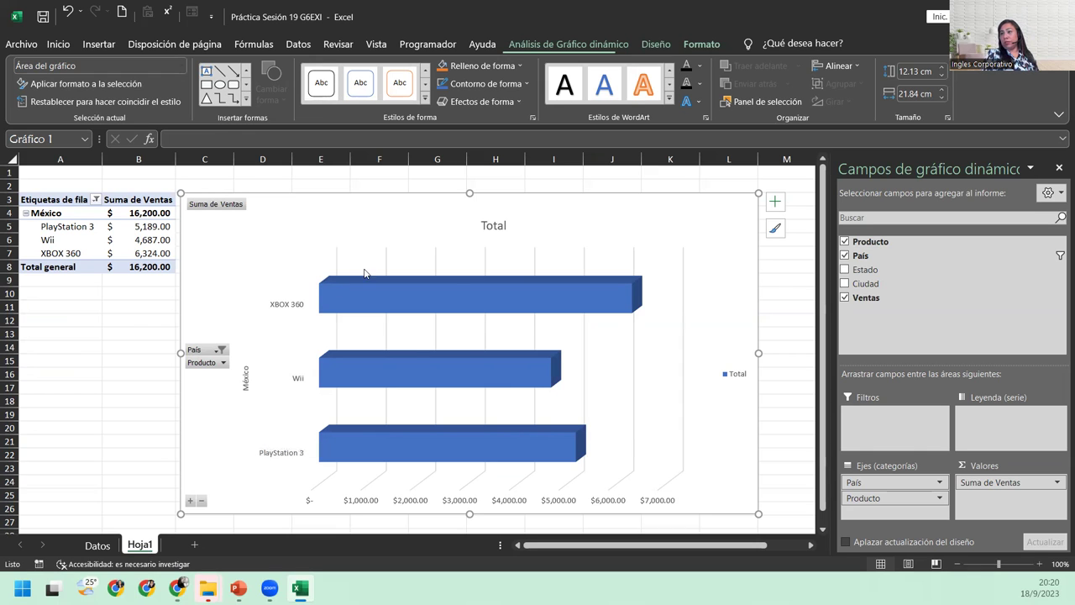
click(220, 349)
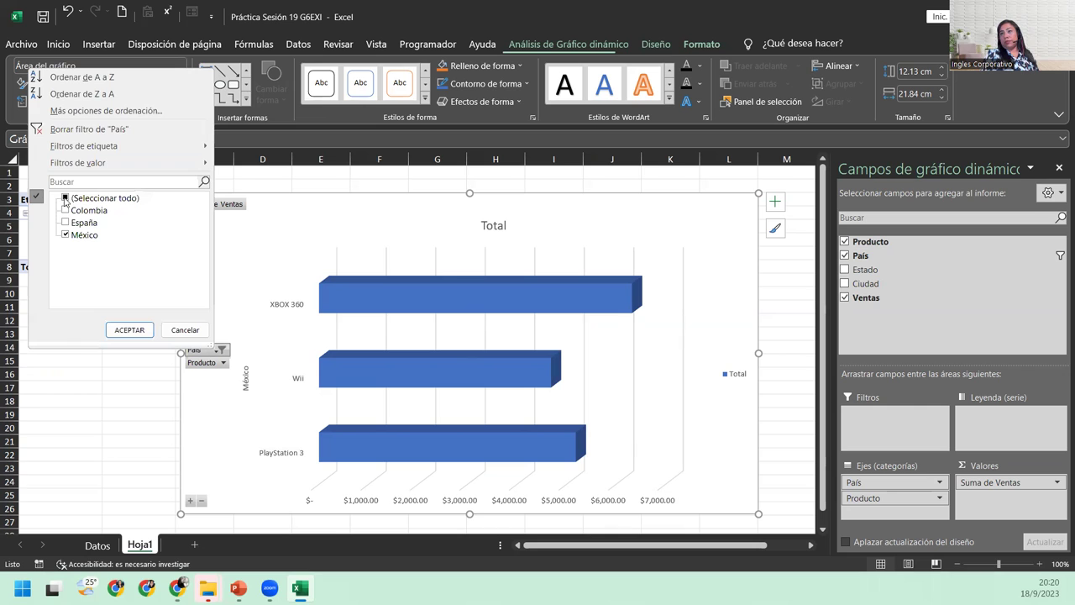
click(64, 199)
Apply the all-countries País filter, then switch to the Datos source sheet
click(130, 329)
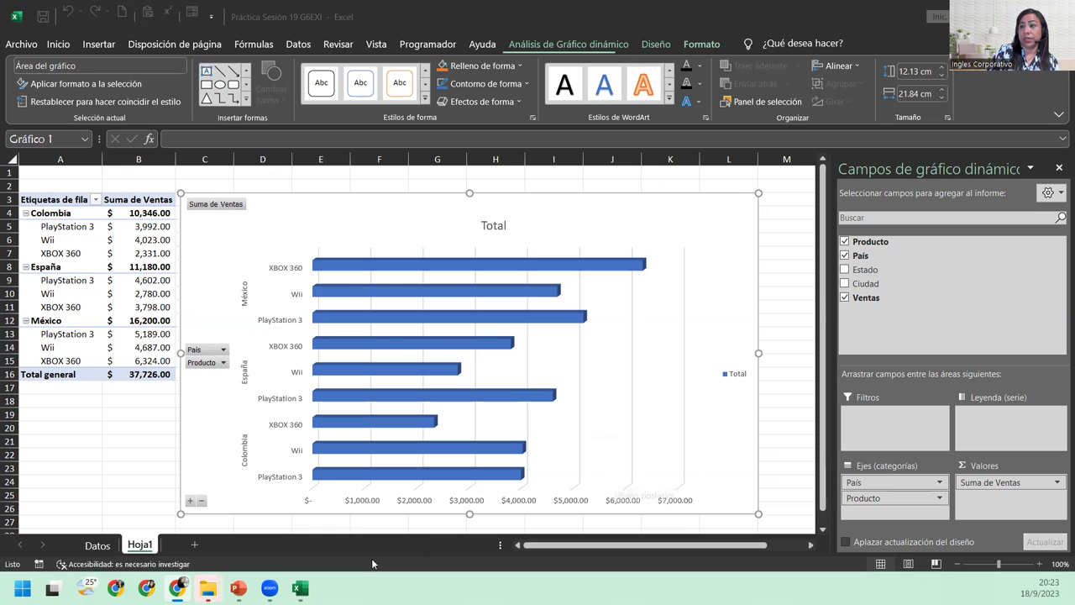
click(105, 550)
Insert a pivot table from the Datos range, placed on the existing sheet at Hoja1!A30
click(139, 309)
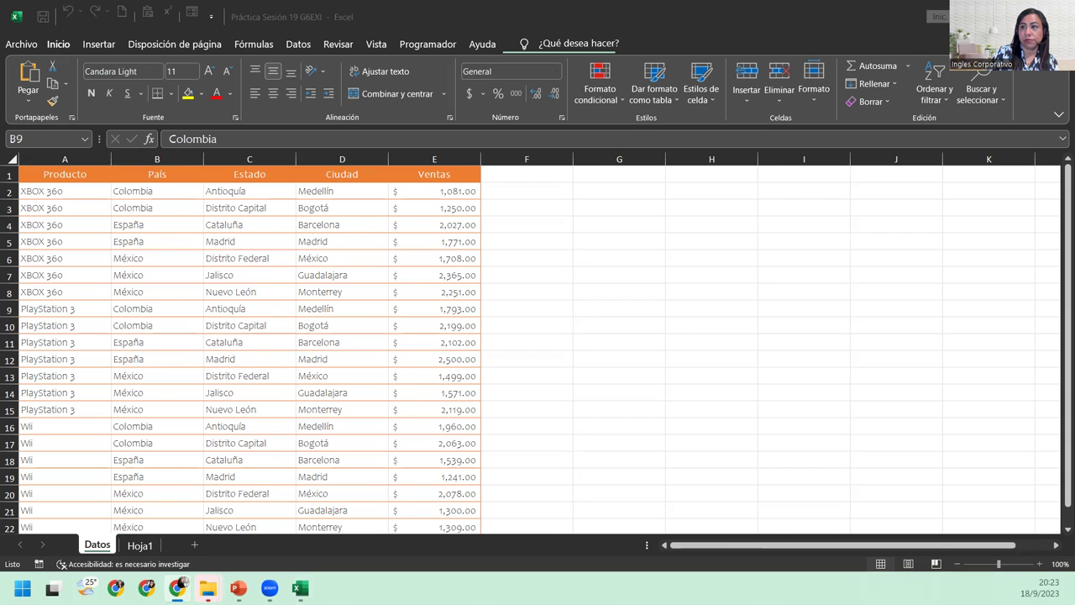
click(108, 47)
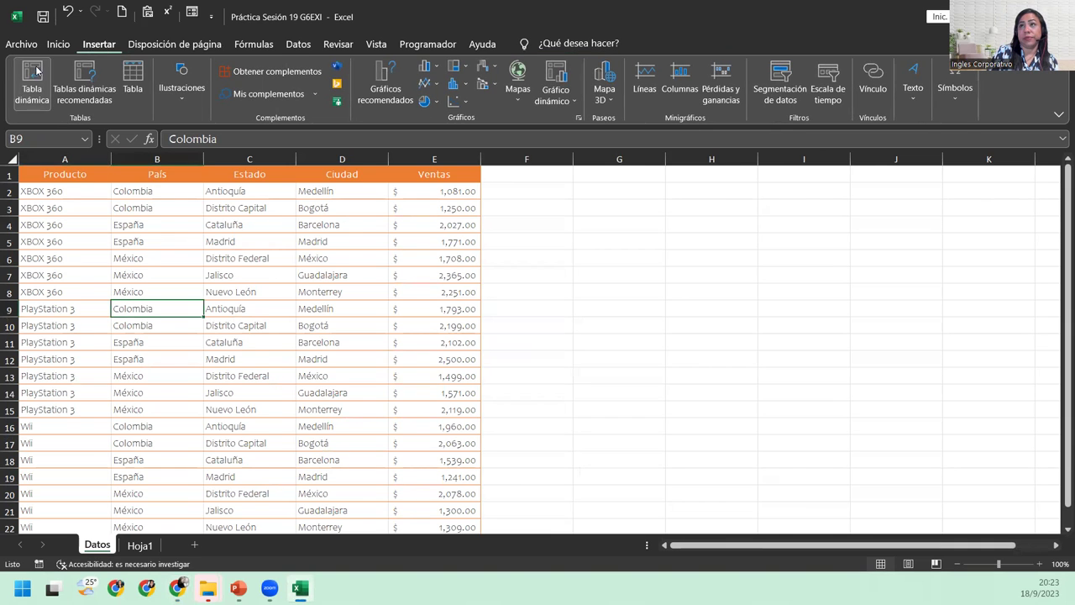
click(33, 74)
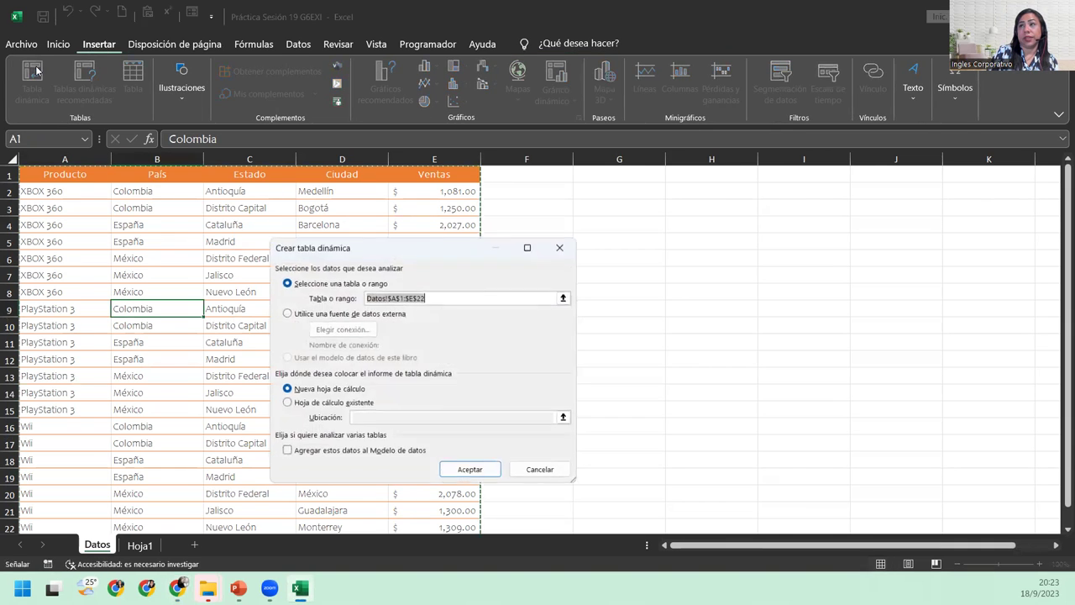
click(351, 405)
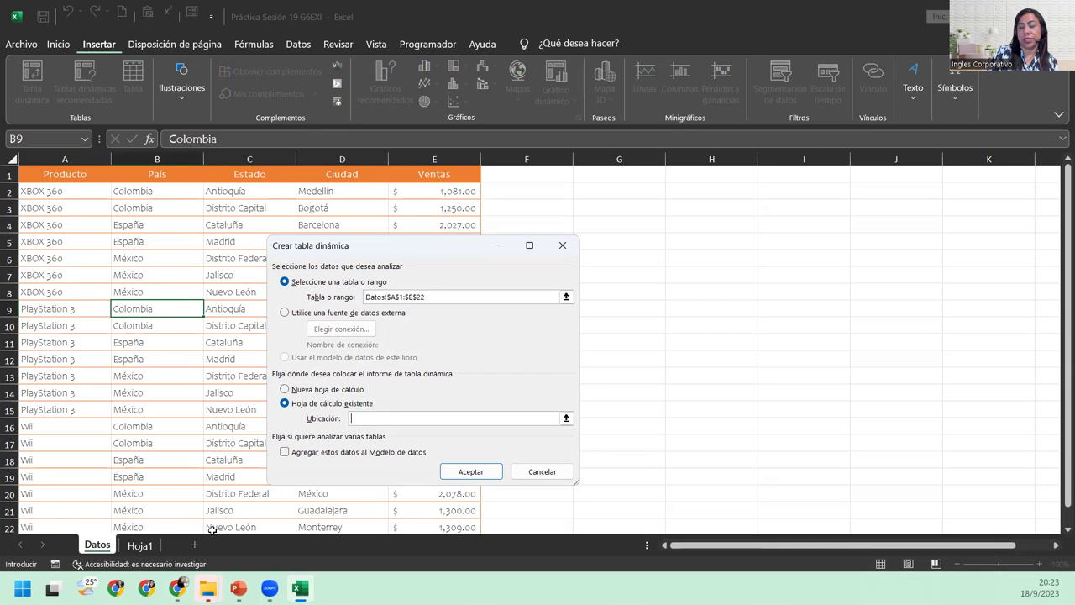
click(140, 545)
scroll(81, 461, down, 3)
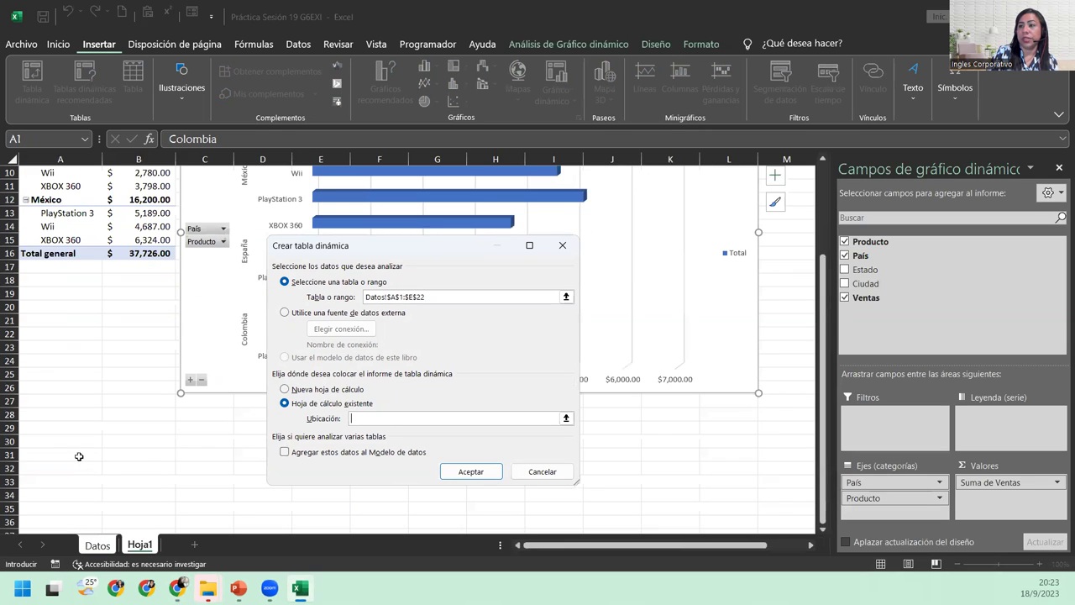
click(49, 443)
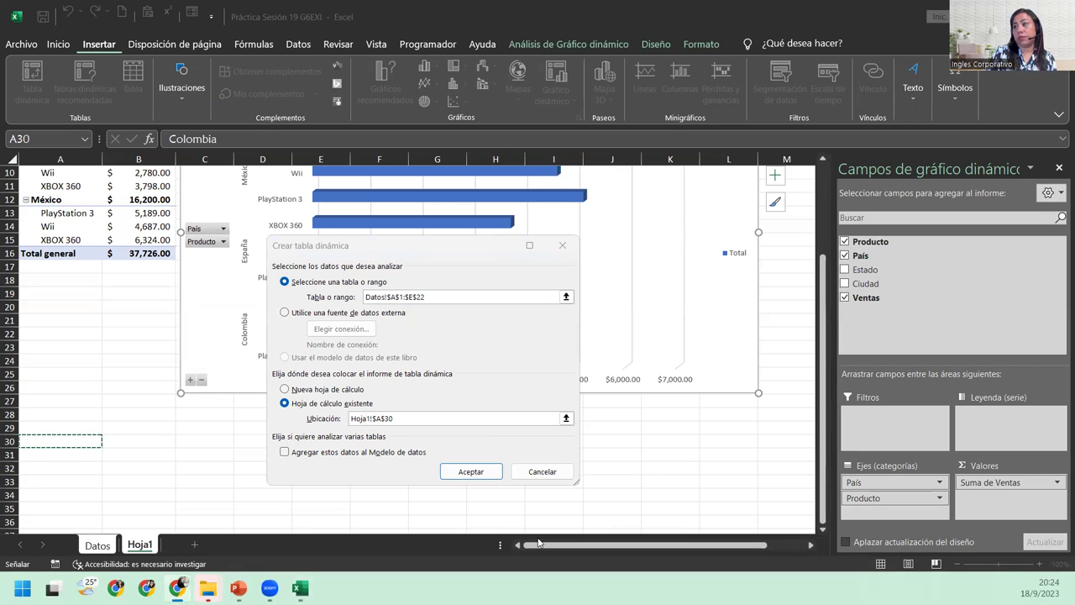
click(466, 475)
scroll(263, 486, down, 4)
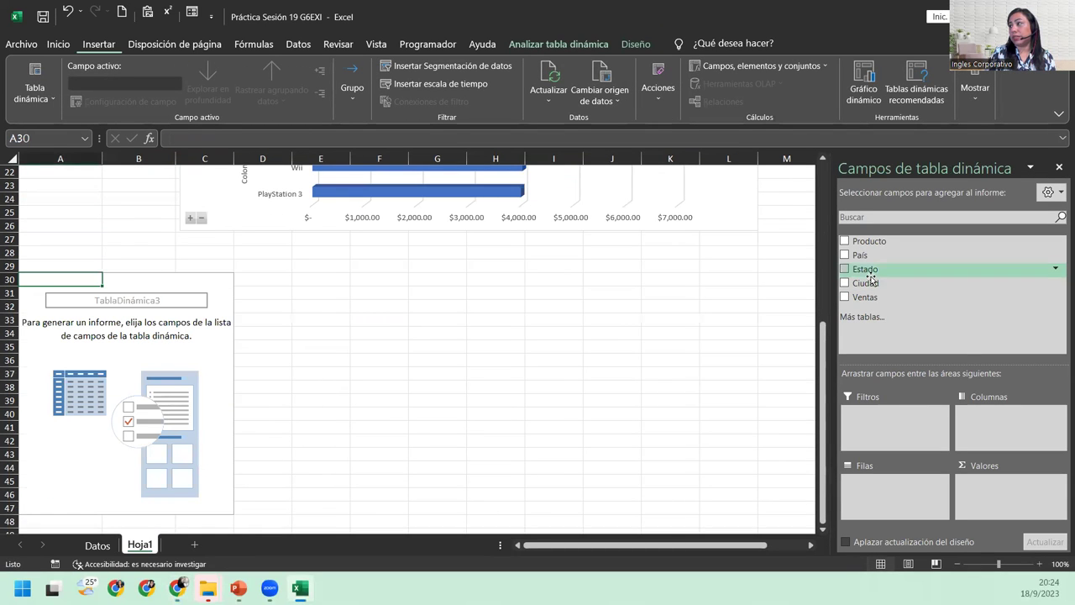
List Ciudad as the new pivot's rows, then bring up the Campos, elementos y conjuntos menu
drag(868, 283, 915, 506)
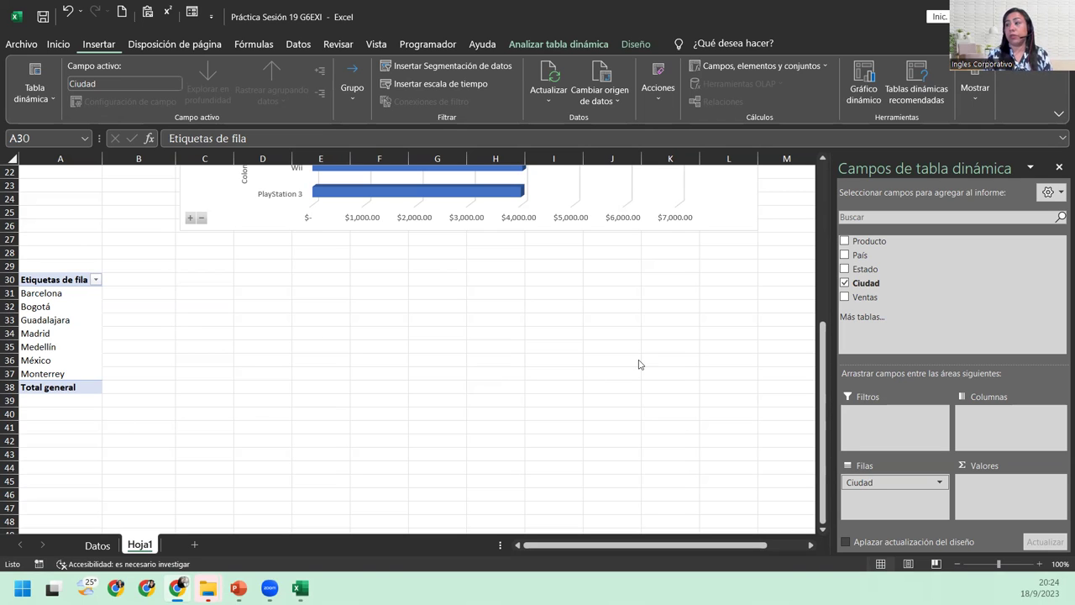
click(30, 345)
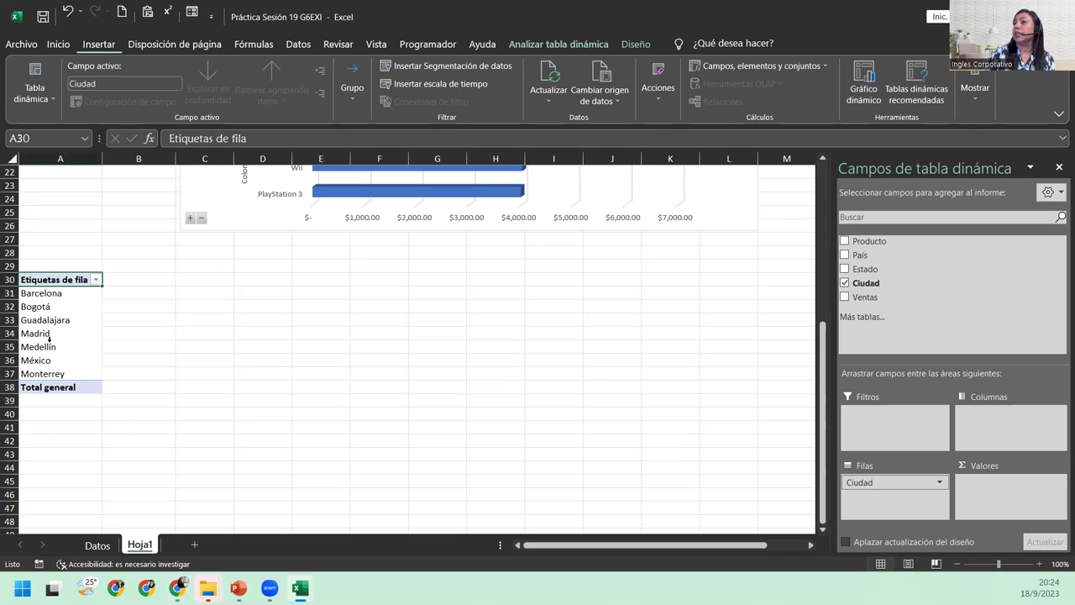
click(56, 333)
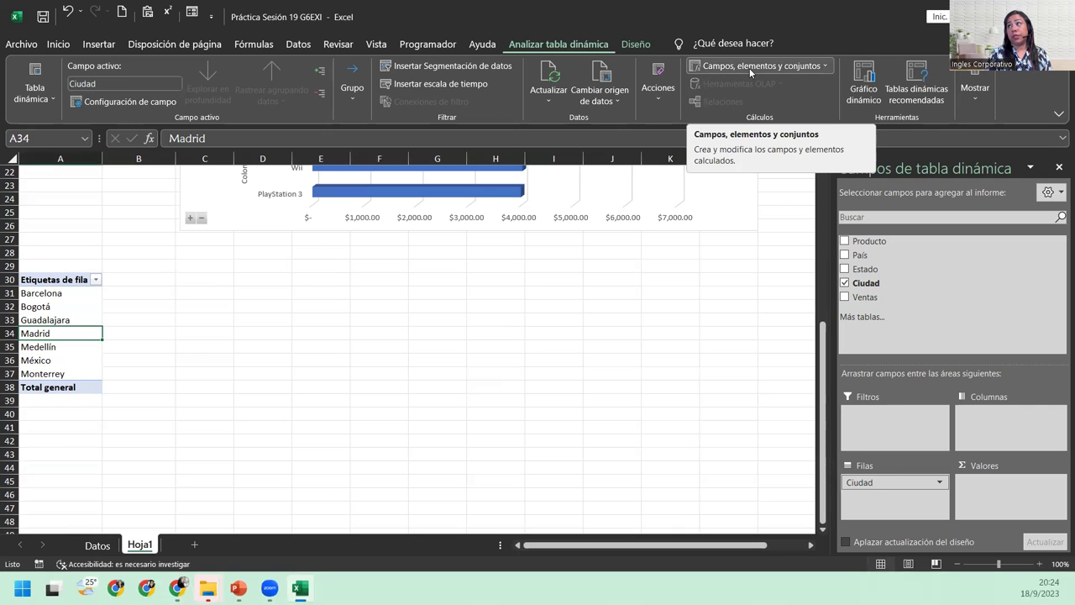
click(824, 67)
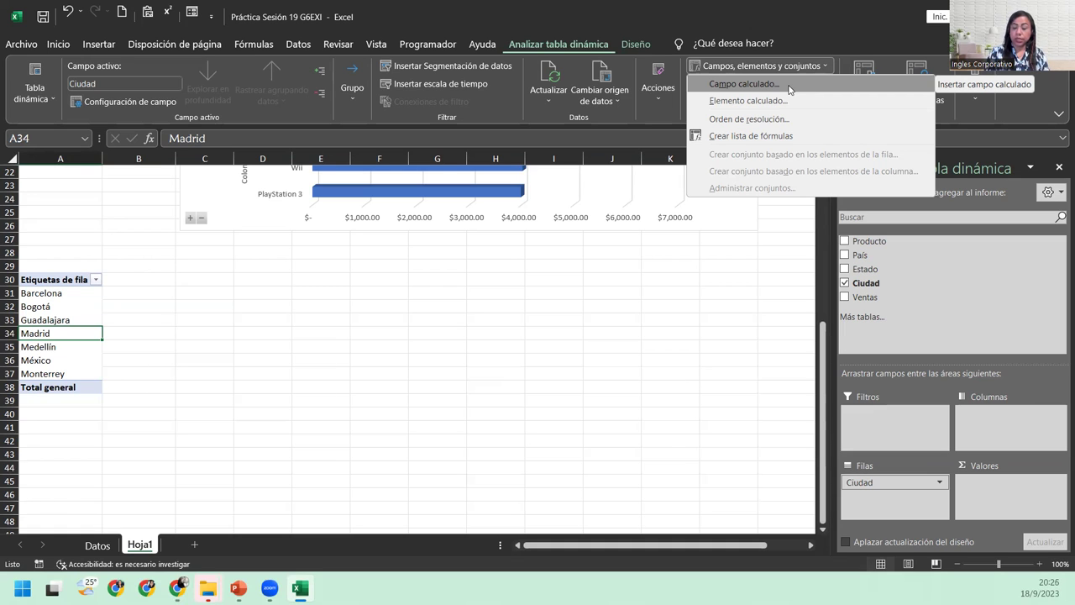
Create a calculated field named 'Comisión' and clear the default 0 from its formula
click(787, 87)
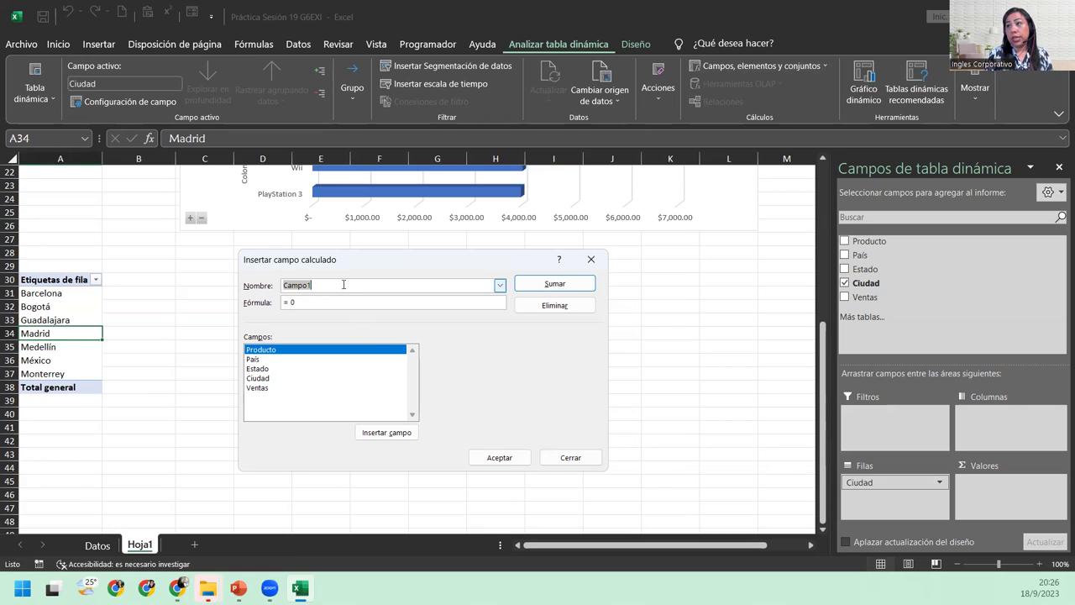
text(Comisión)
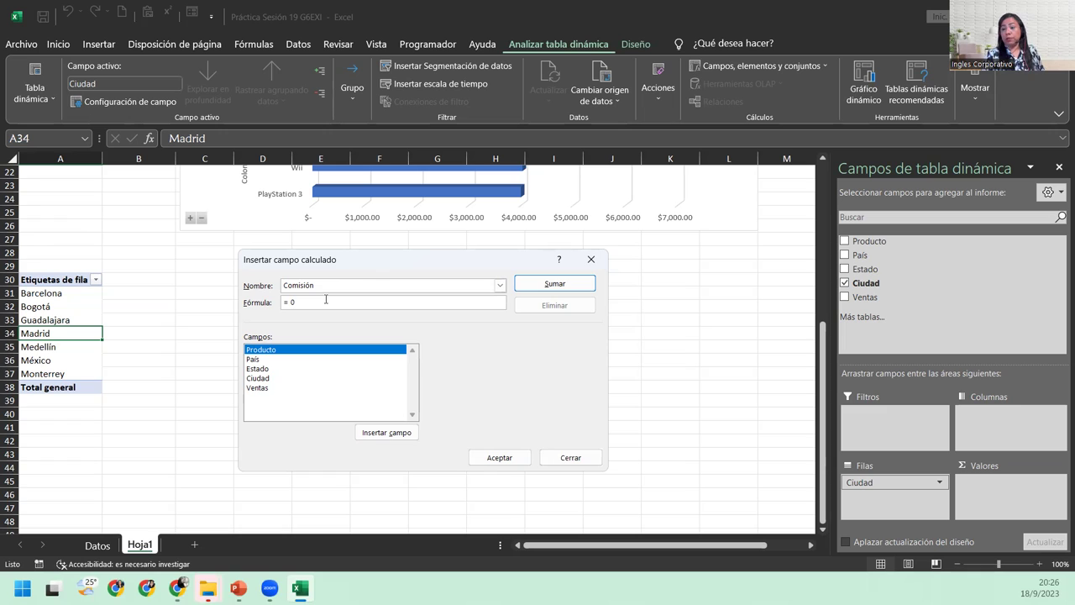
key(BackSpace)
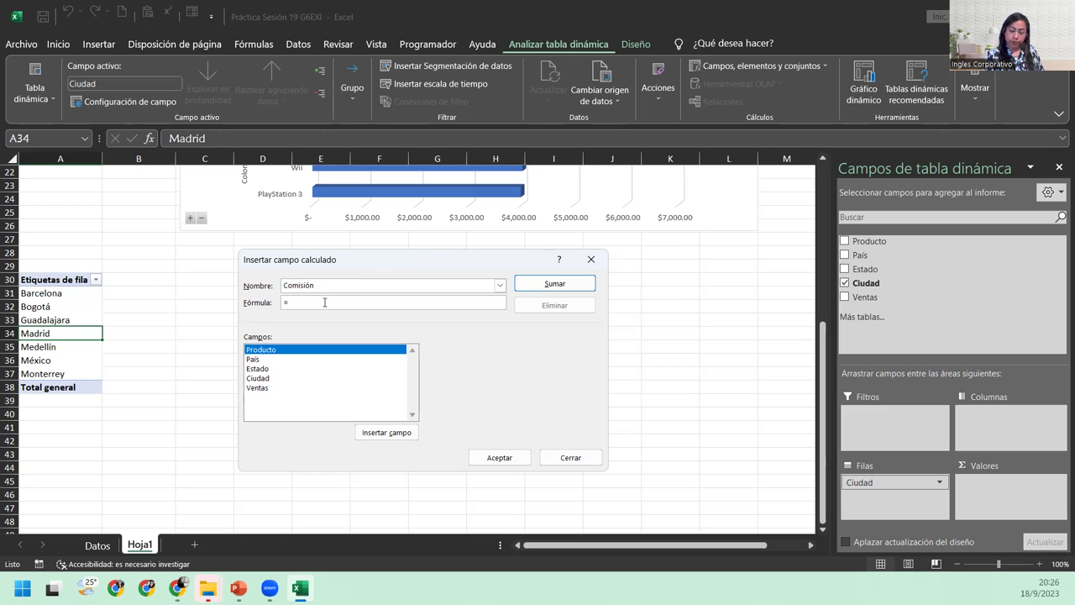
Set the Comisión formula to =Ventas*5% and add the field to the pivot
click(259, 393)
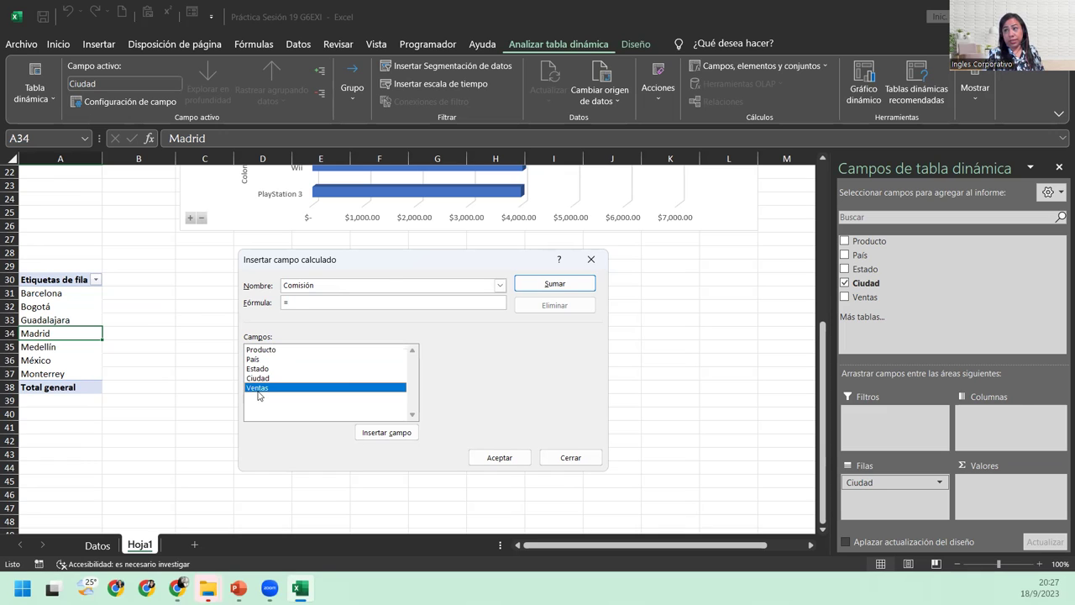
click(379, 434)
click(331, 304)
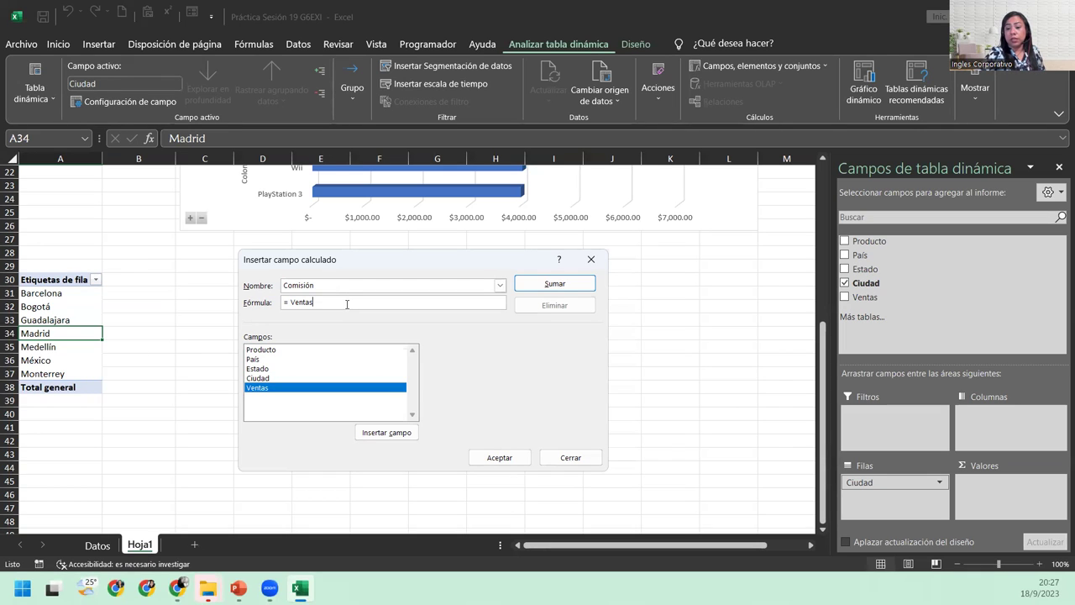
text(*5)
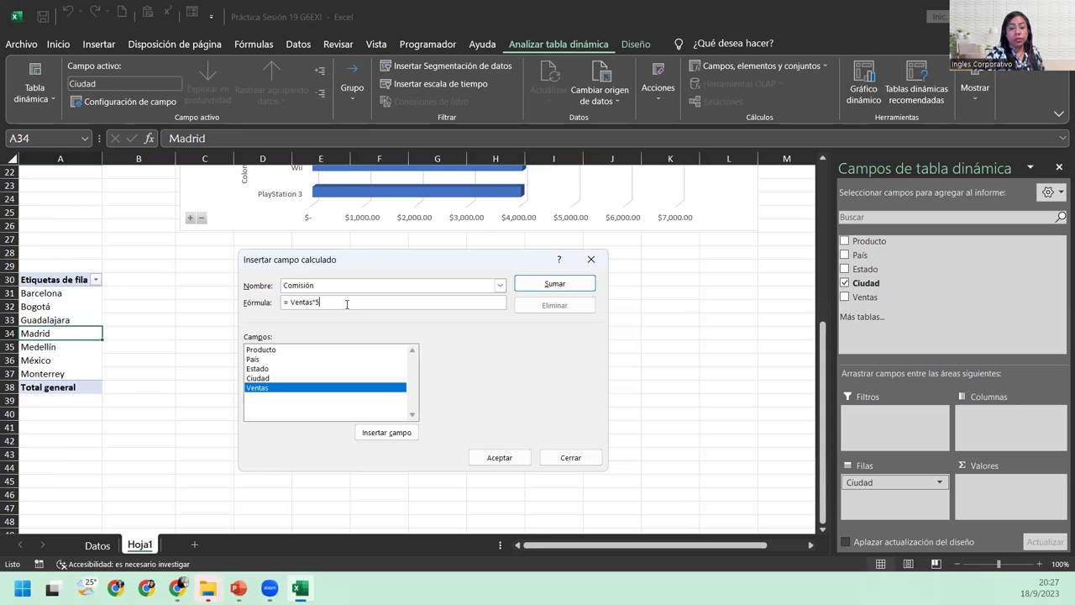
text(%)
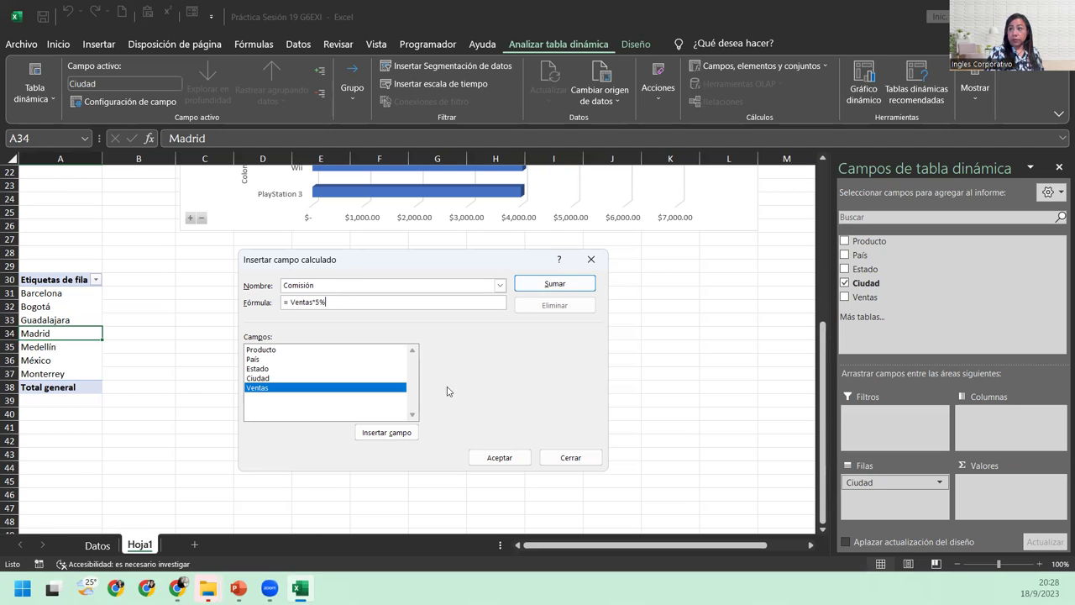
click(538, 286)
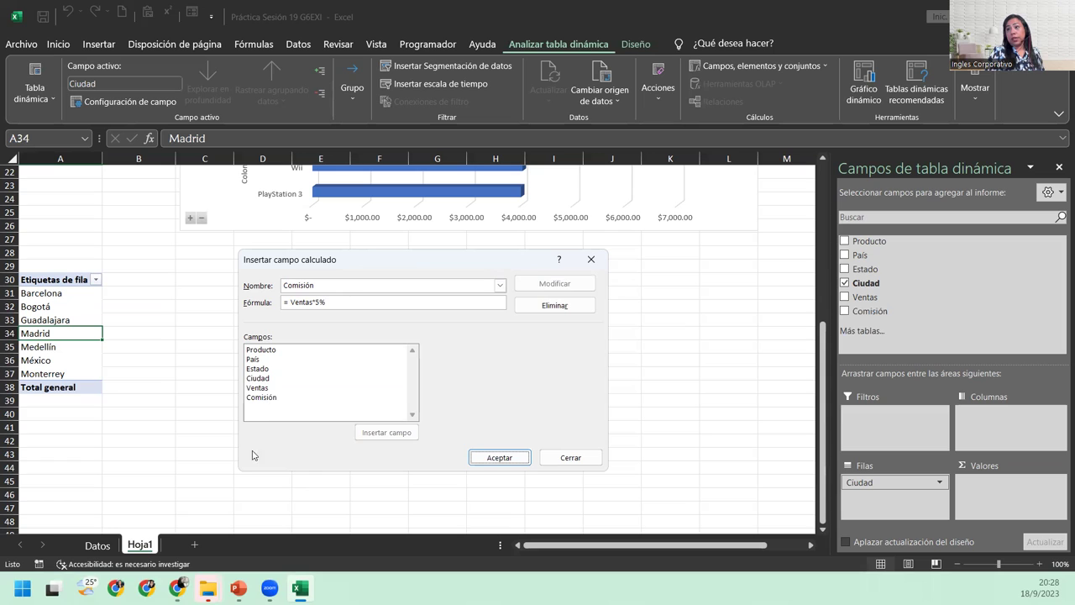
Confirm the Comisión field so each city shows its commission, totalling $1,886.30
click(260, 397)
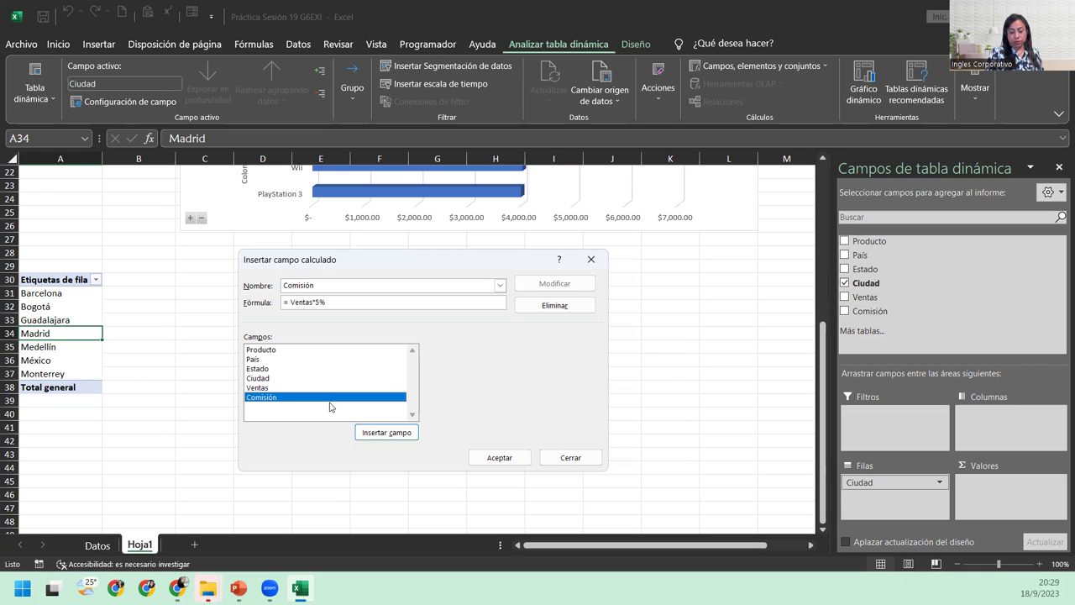
click(497, 458)
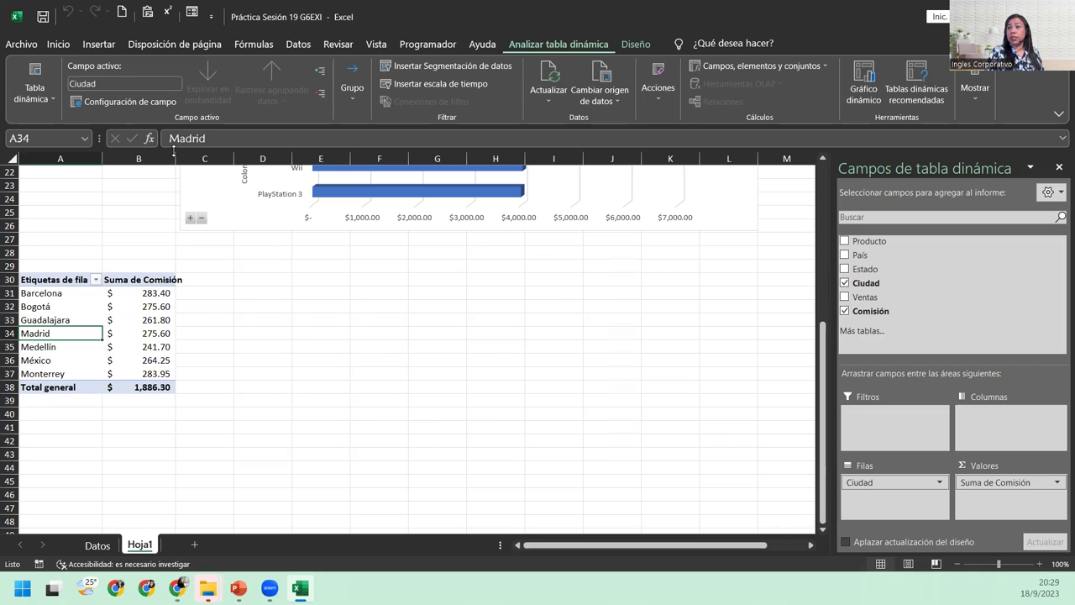
Widen column B so commission values like México $264.25 and Monterrey $283.95 display fully
drag(177, 151, 187, 151)
click(145, 306)
click(146, 290)
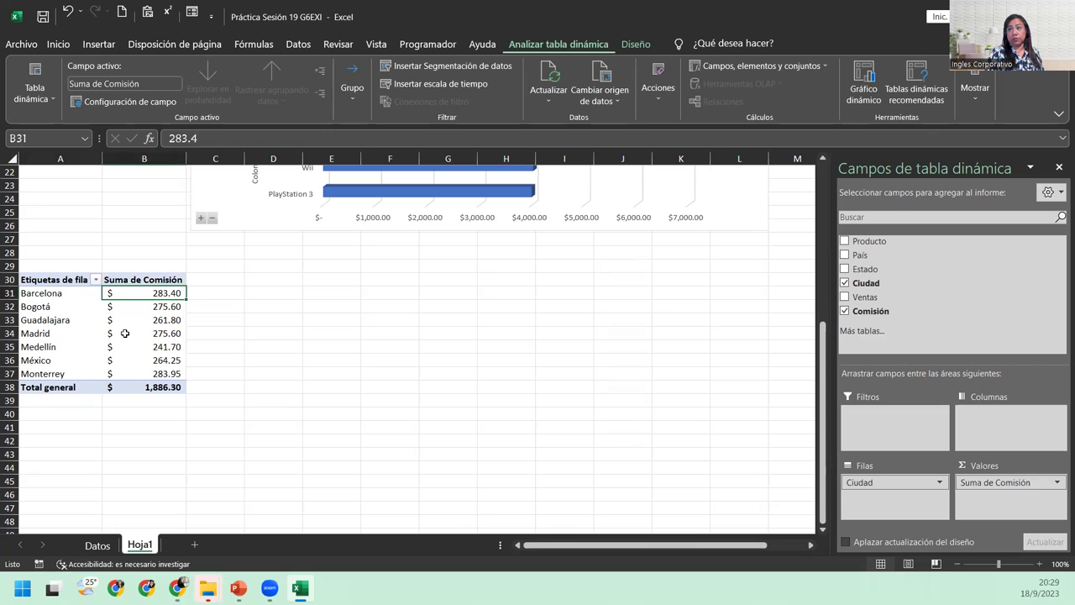
mouse_move(124, 333)
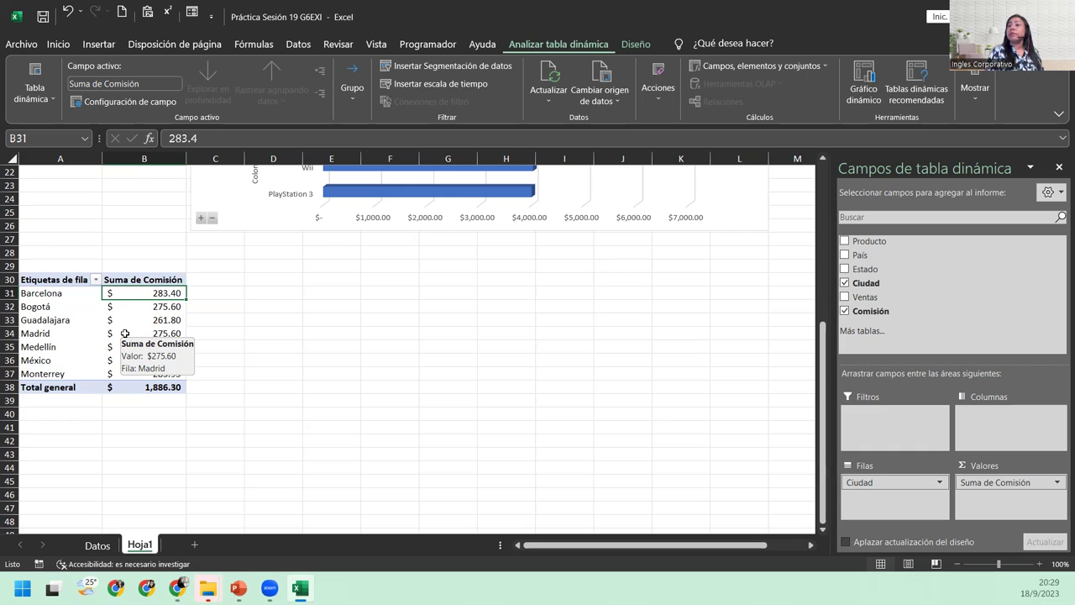
click(71, 320)
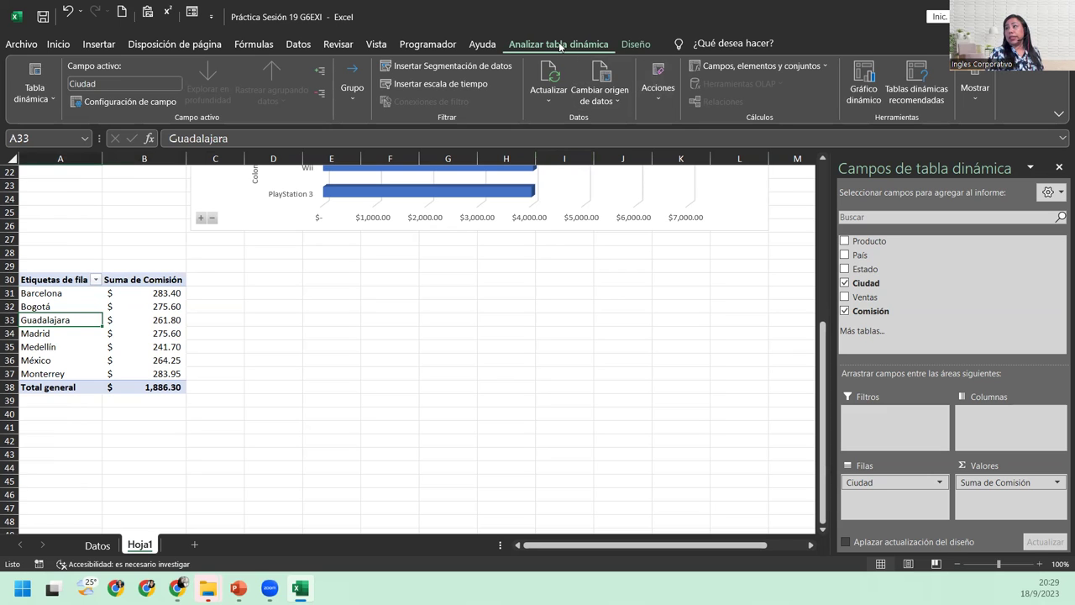
Insert a line-with-markers pivot chart of Suma de Comisión by city, positioned beside the table
click(861, 78)
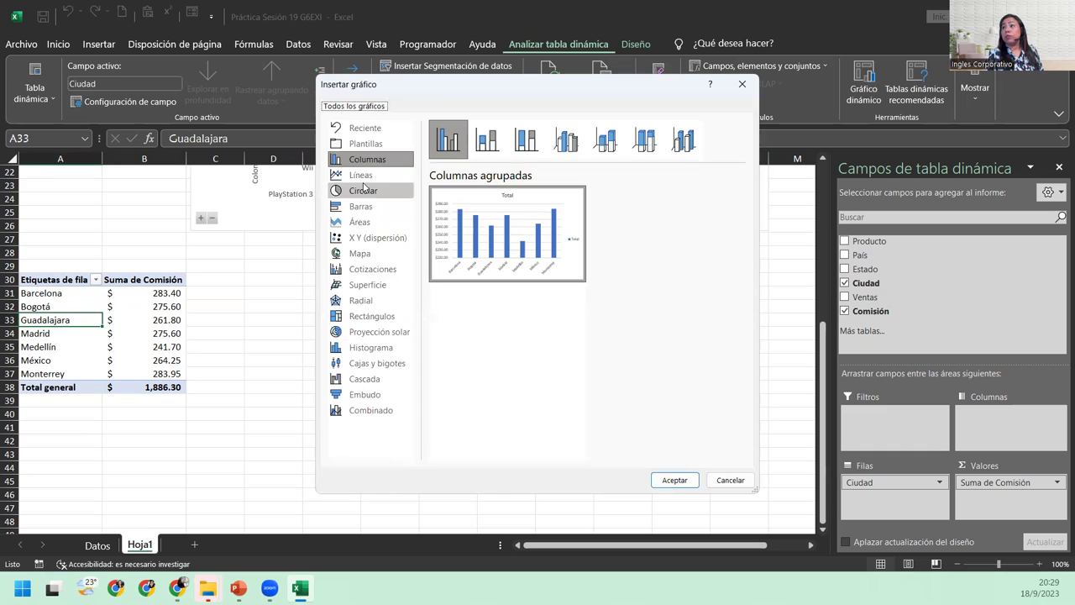
click(364, 178)
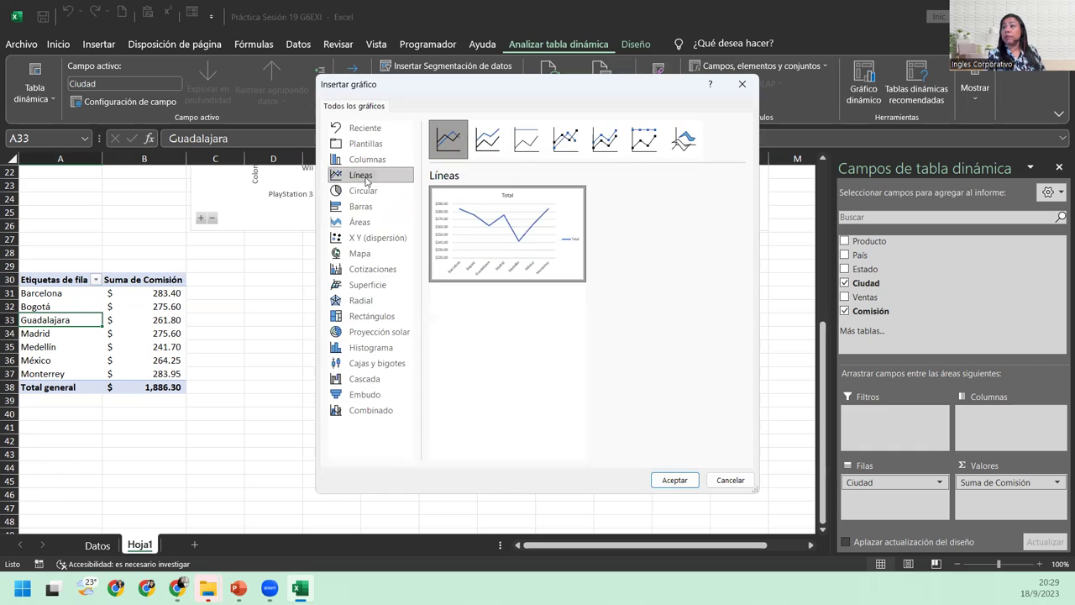
click(565, 134)
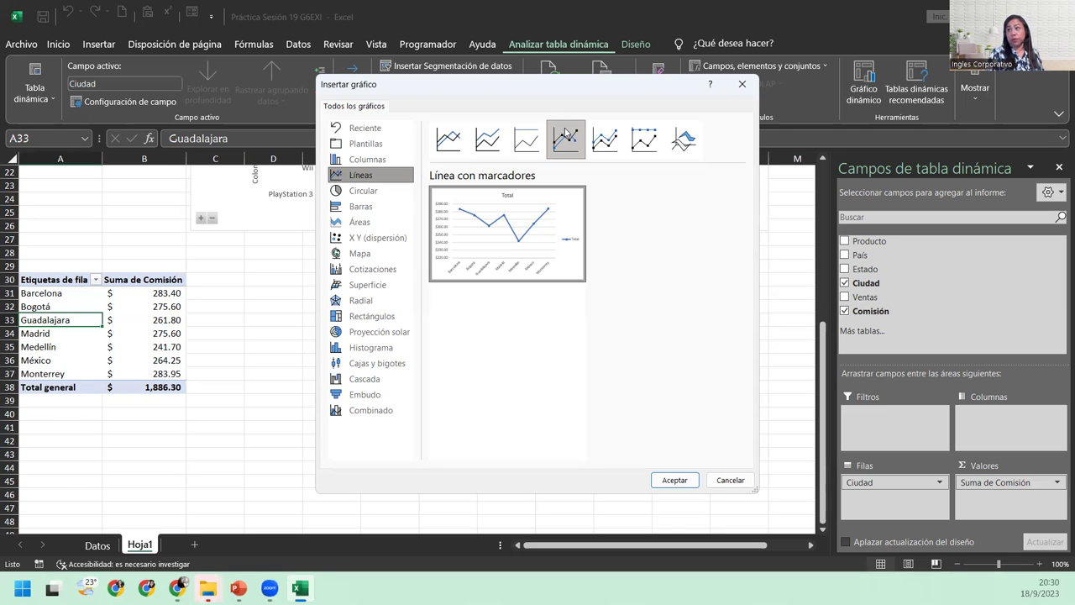
click(675, 479)
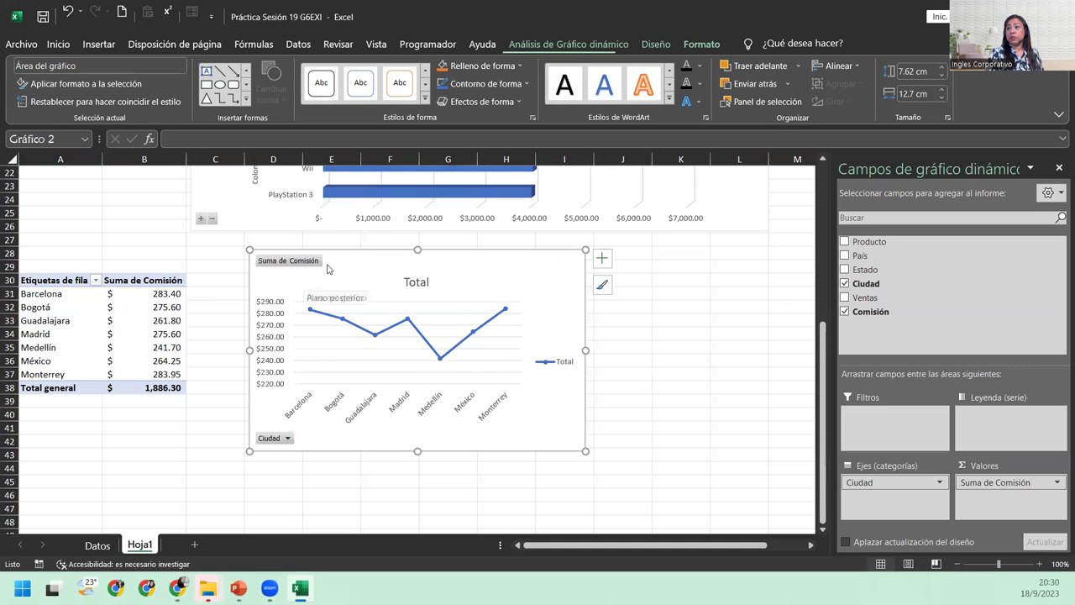
drag(327, 268, 289, 287)
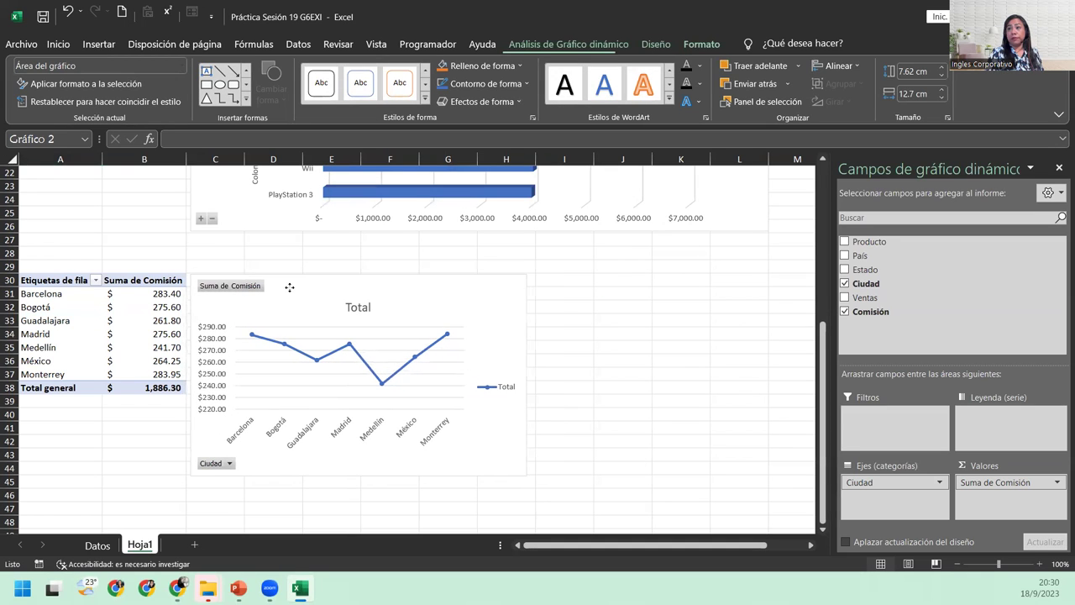
Nudge the commission line chart, then stretch it to about 21.8 cm wide by 9.61 cm tall
drag(289, 287, 288, 286)
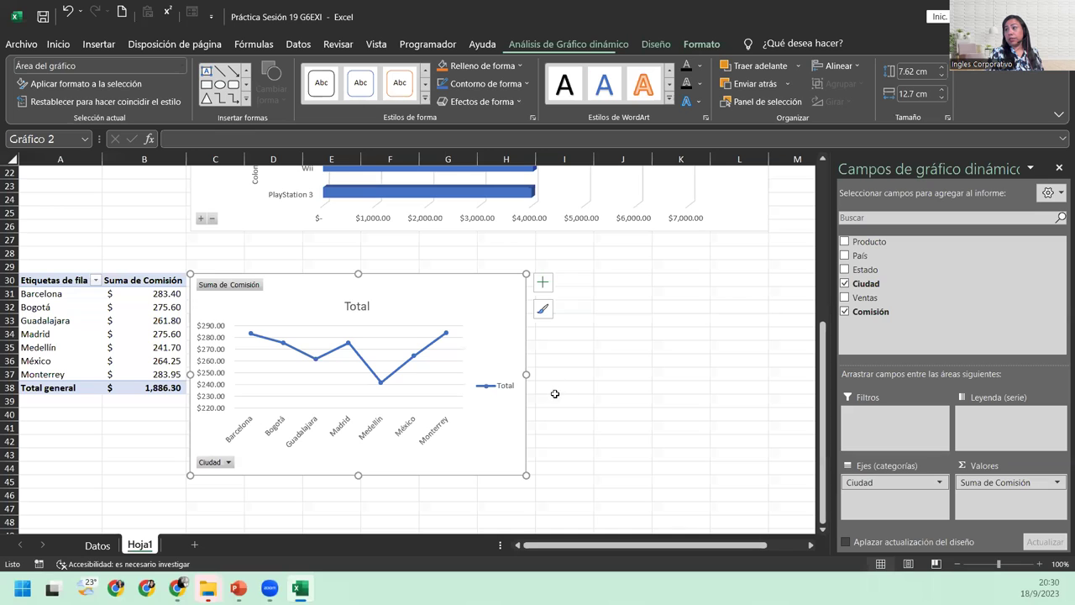
drag(526, 373, 767, 398)
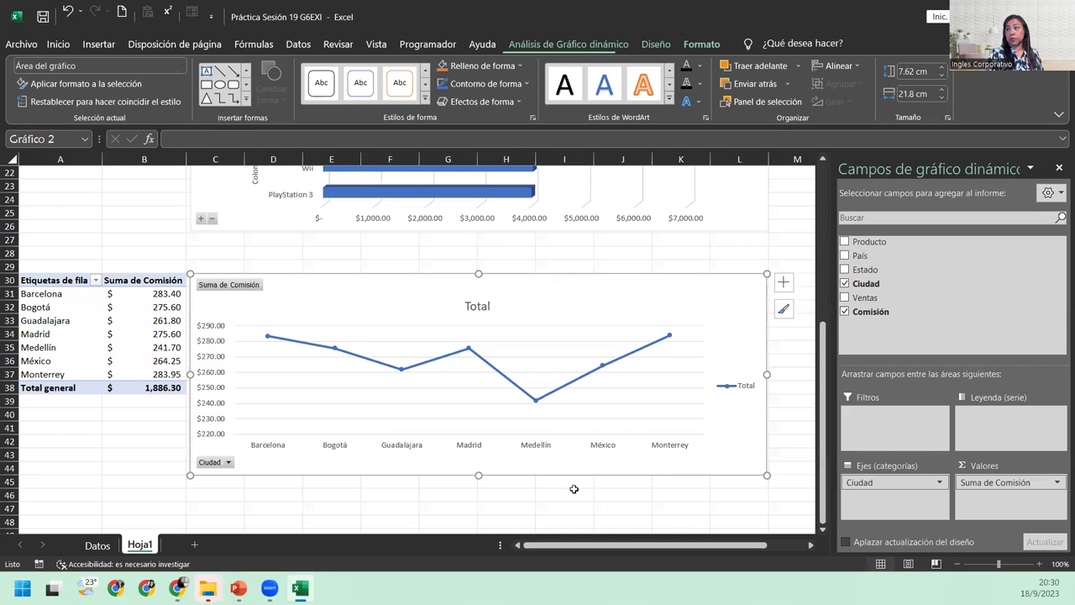
drag(478, 475, 477, 525)
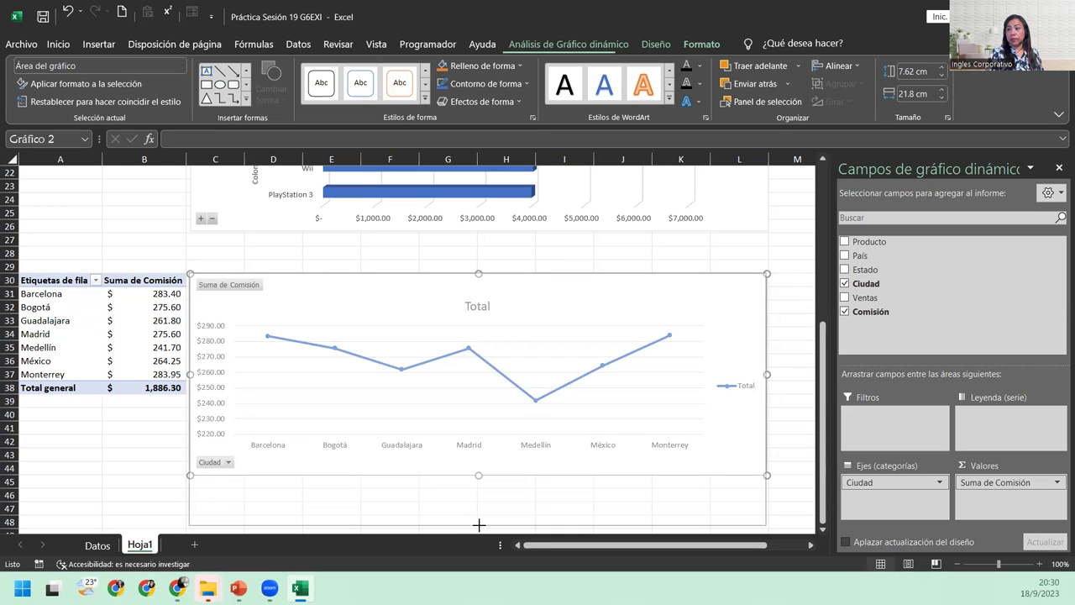
drag(477, 524, 482, 528)
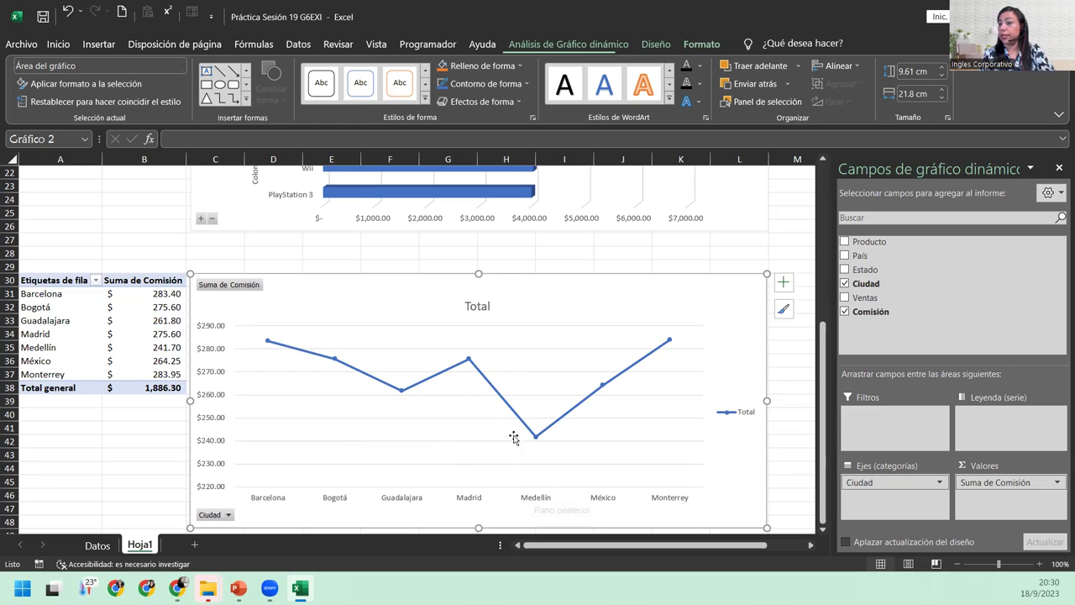
Replace the chart title text 'Total' with 'Suma de comisiones por Ciudad'
click(477, 306)
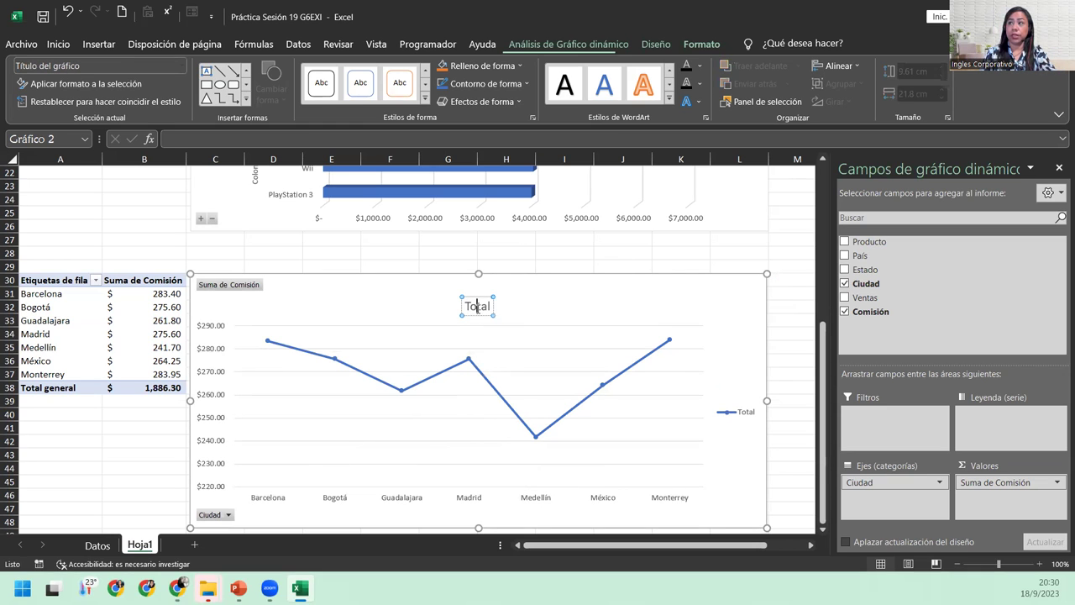
double_click(477, 306)
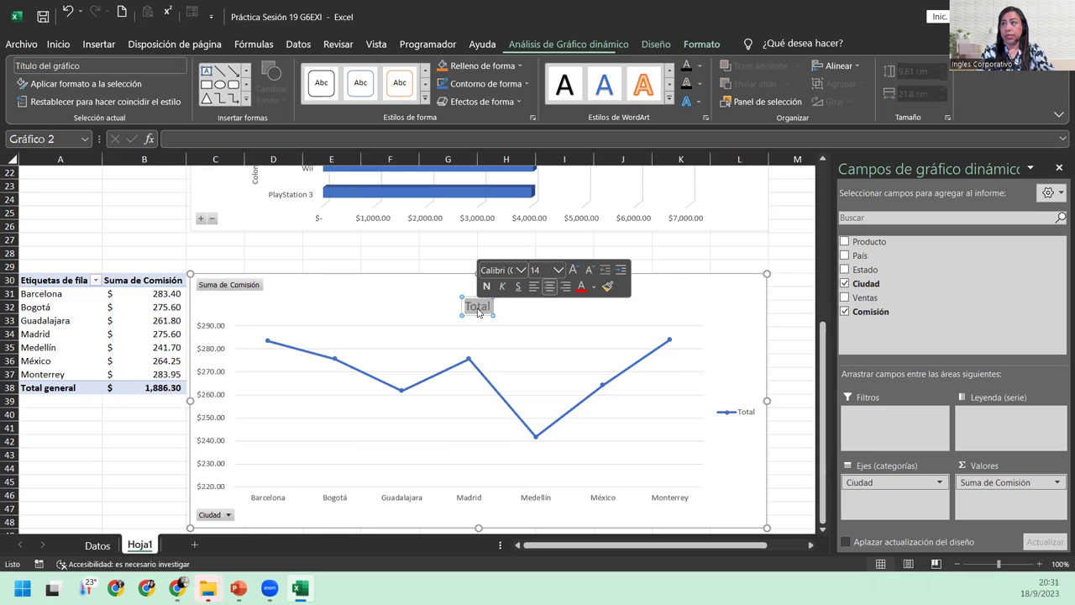
key(Delete)
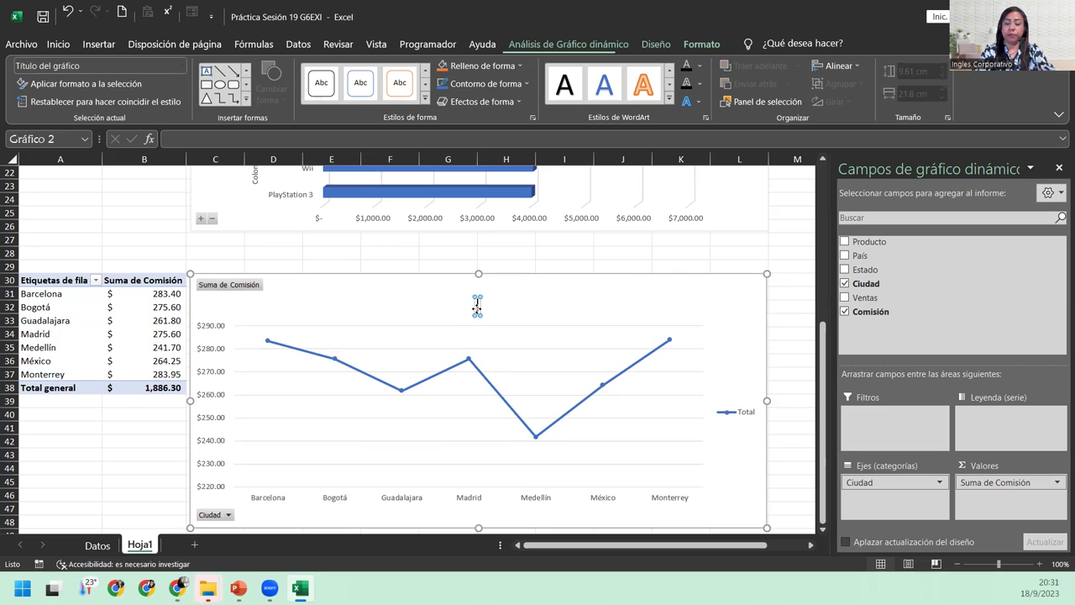
text(Suma de comus)
key(BackSpace)
key(BackSpace)
text(isiones por)
text(Ciudad)
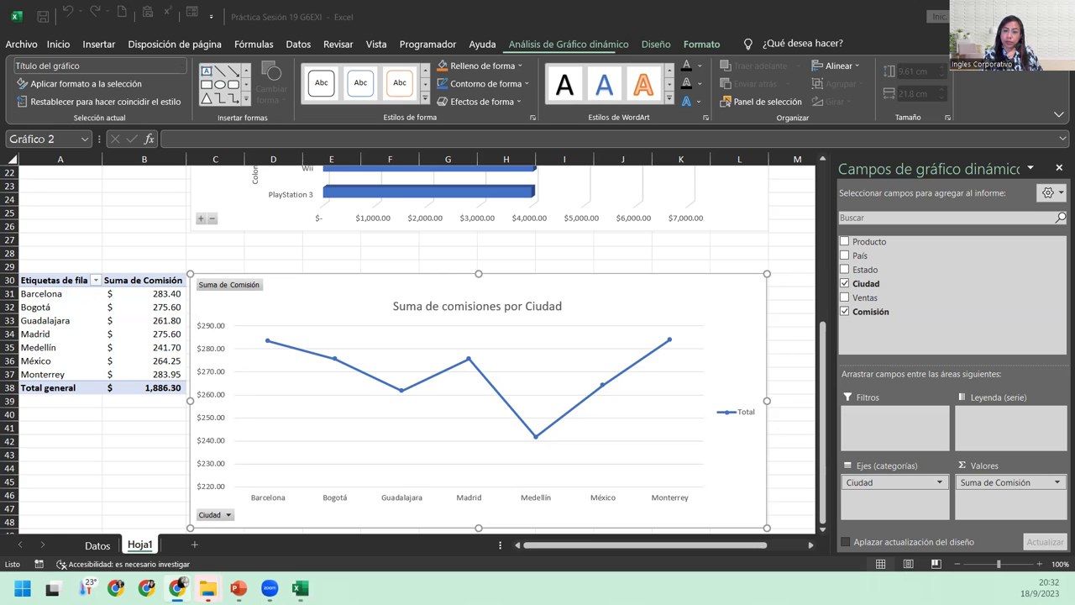
Deselect the finished chart and select the Madrid cell in the city commission pivot table
click(543, 295)
scroll(545, 298, down, 2)
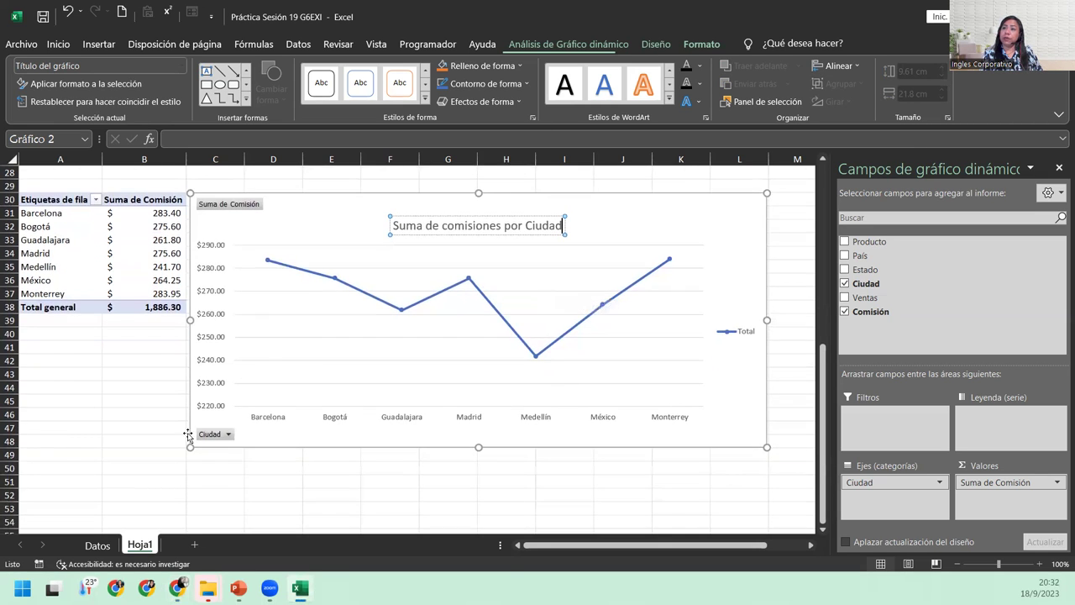
click(191, 417)
click(129, 412)
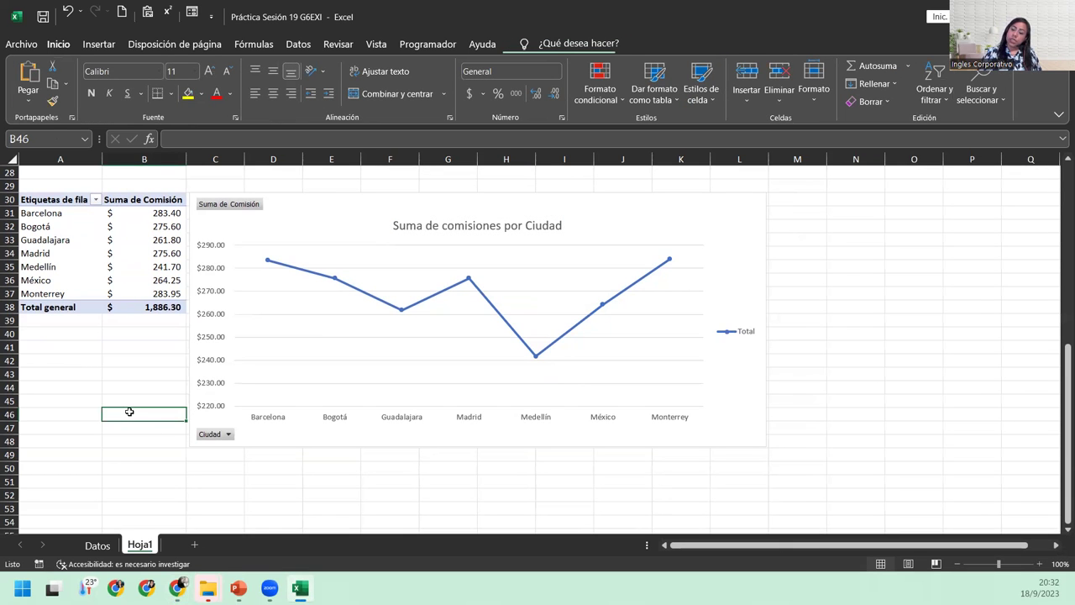
click(74, 255)
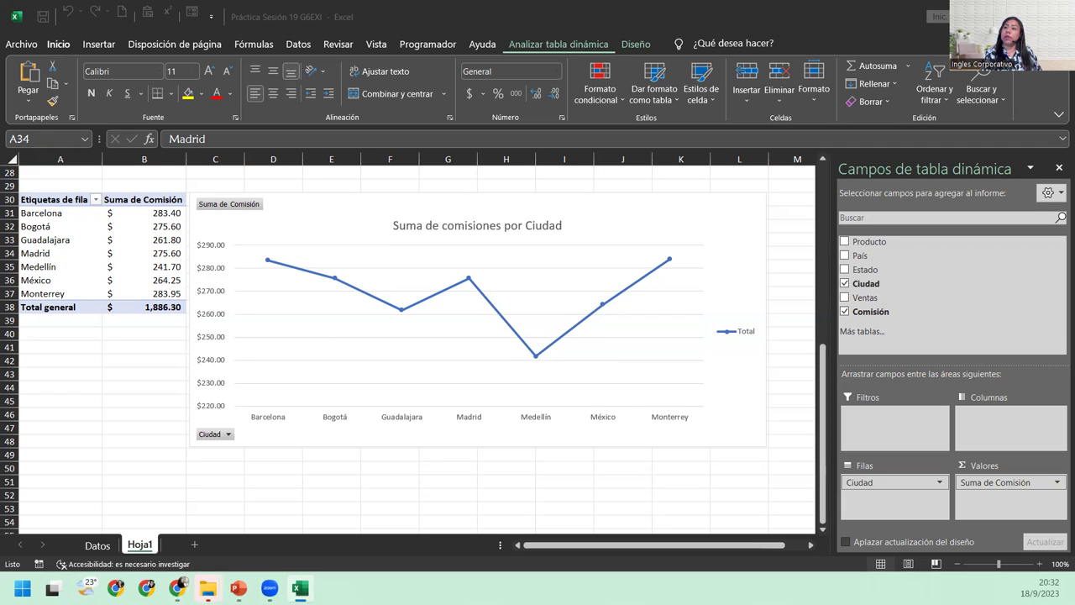
On the Datos sheet, select a cell in the sales table and open Insertar's Gráfico dinámico options
click(102, 545)
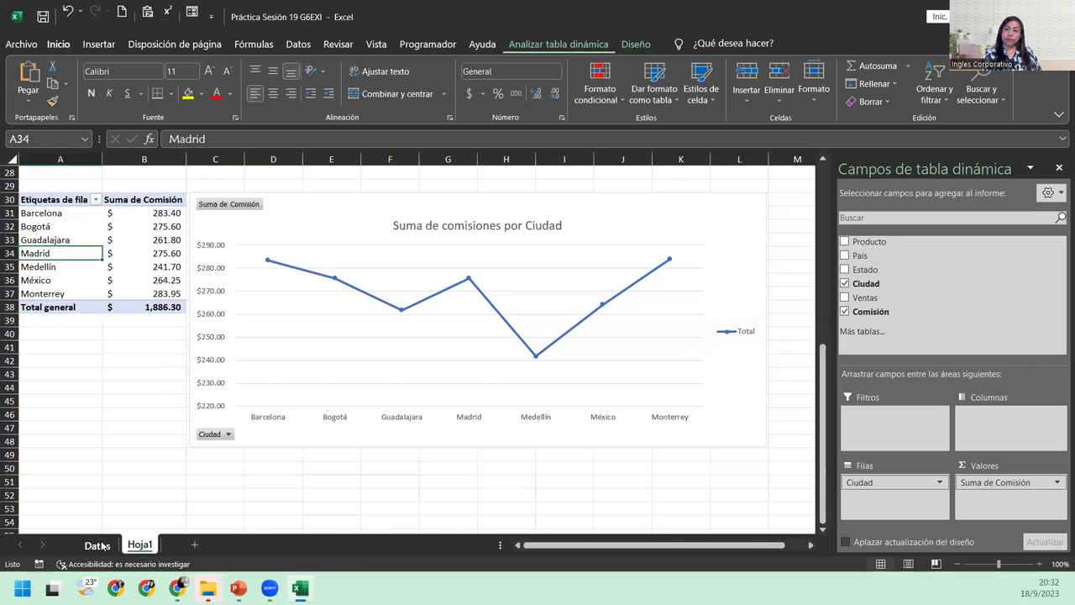
click(89, 241)
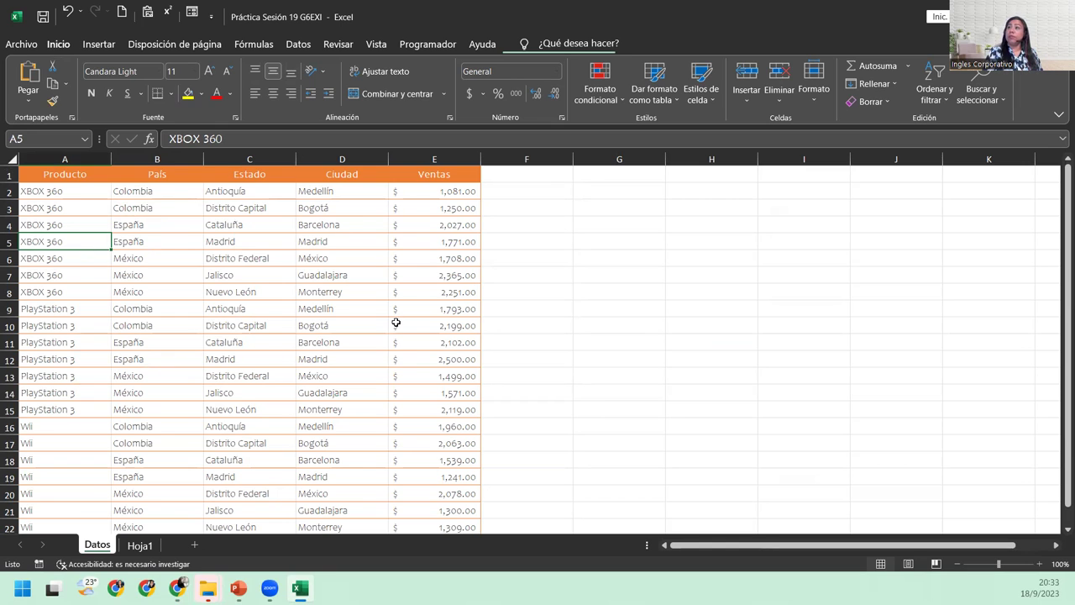
click(97, 43)
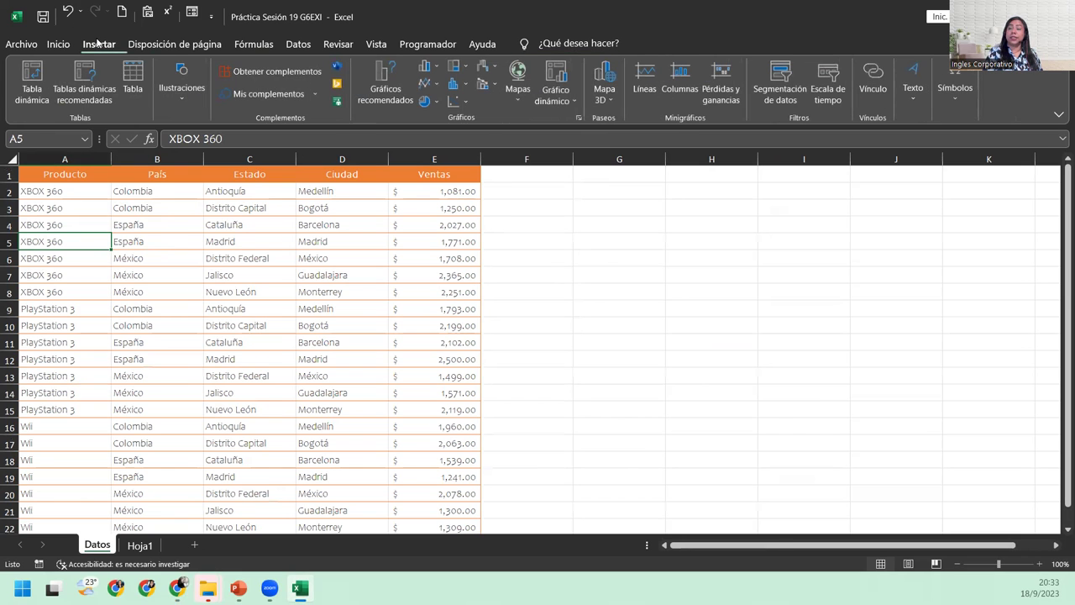
click(570, 99)
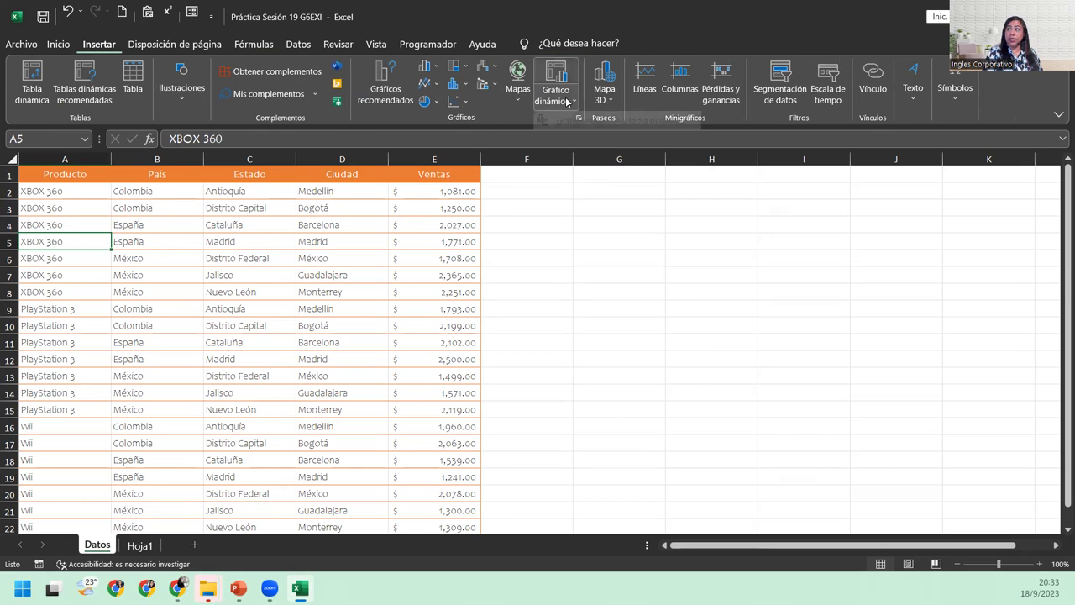
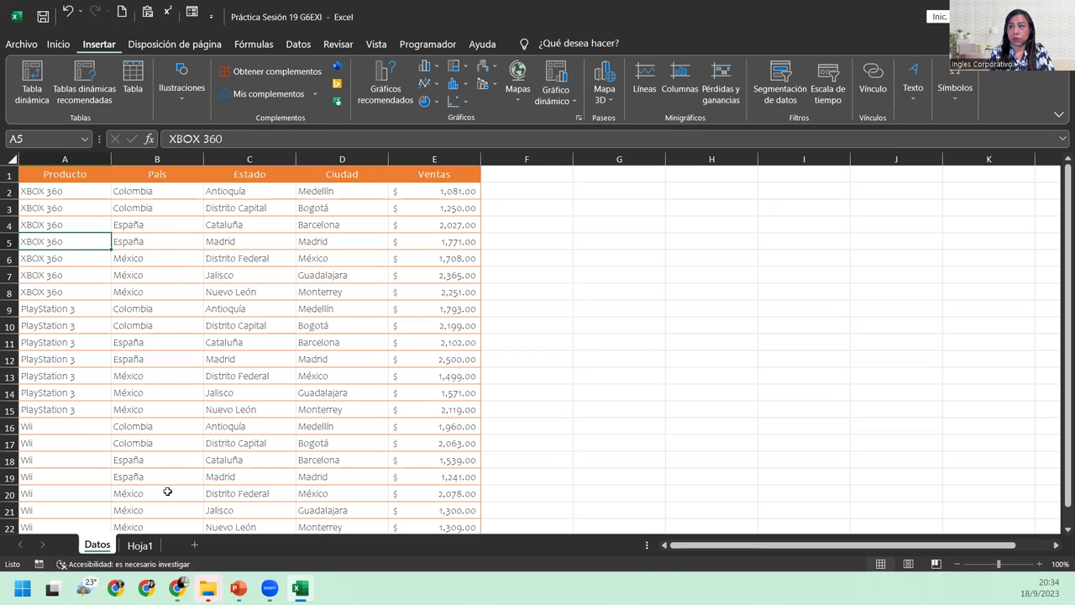
Review the existing pivot table and chart on Hoja1, selecting the México row
click(140, 544)
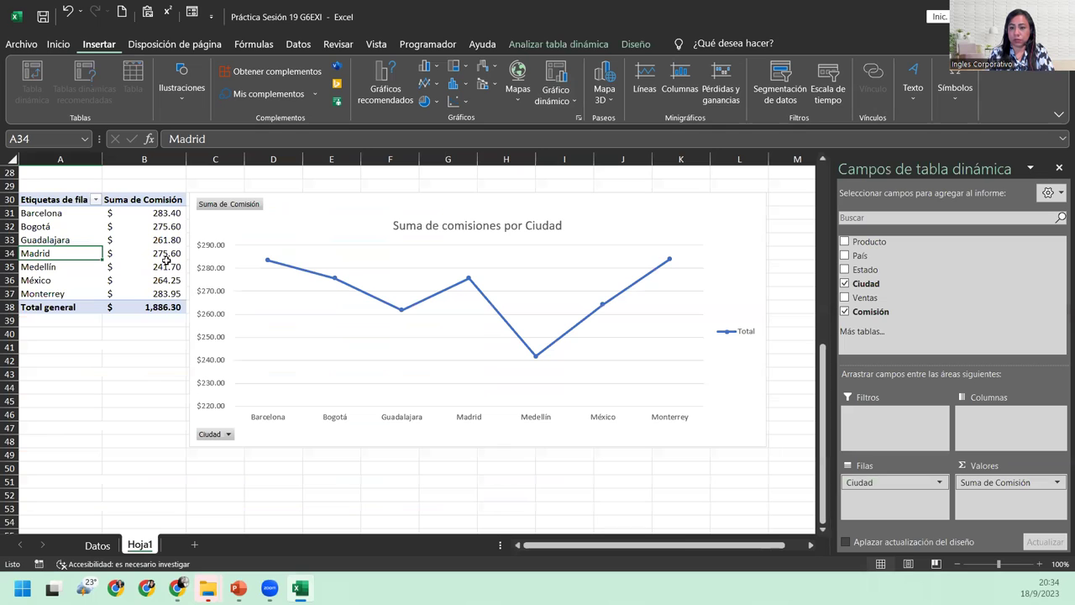
mouse_move(171, 265)
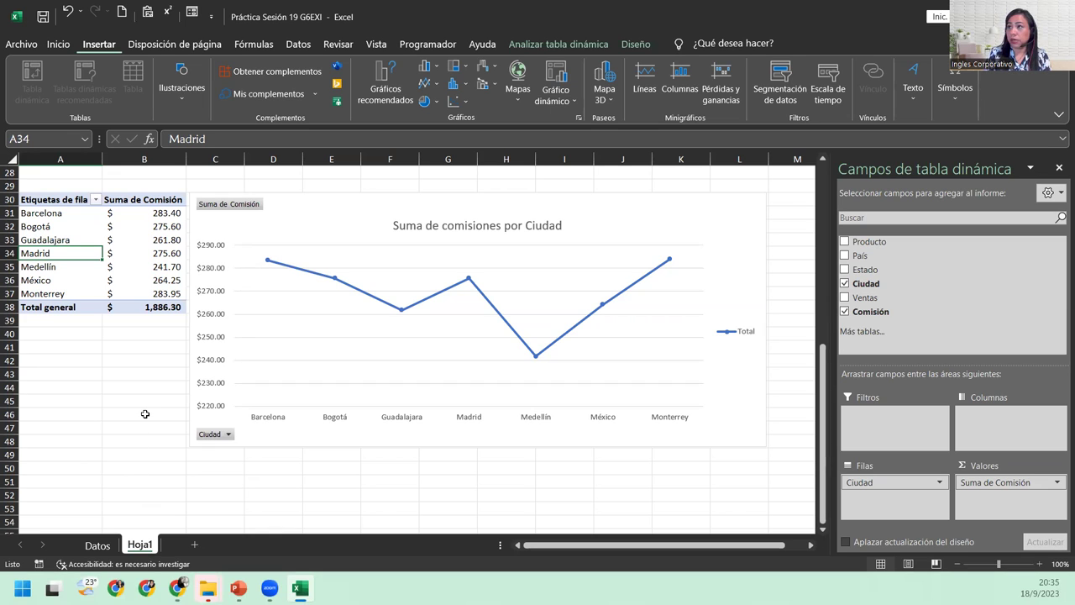
click(57, 280)
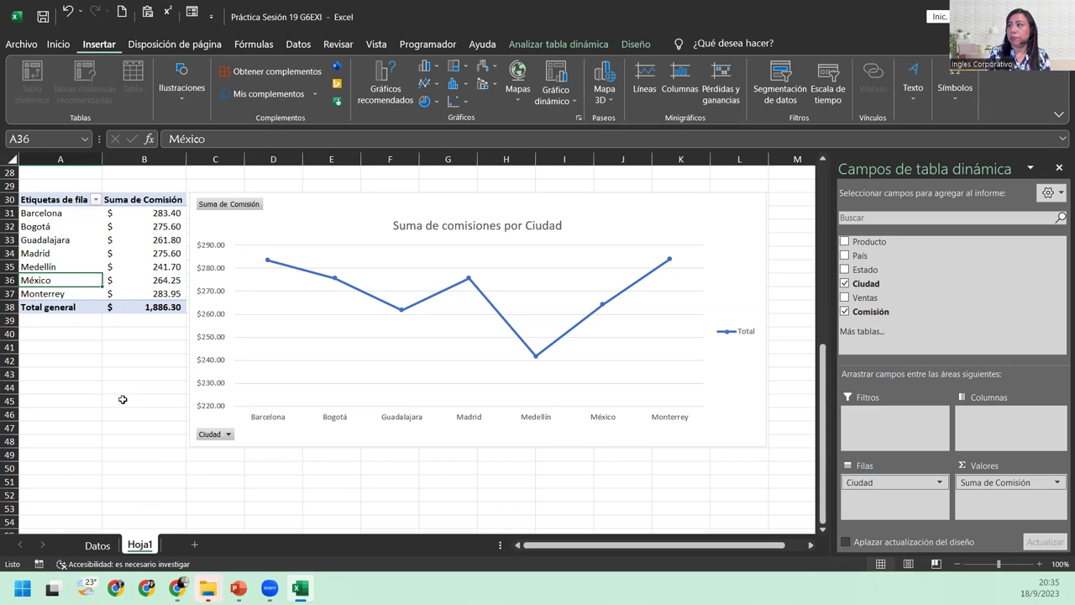
scroll(126, 403, up, 4)
scroll(132, 412, down, 3)
scroll(133, 415, down, 1)
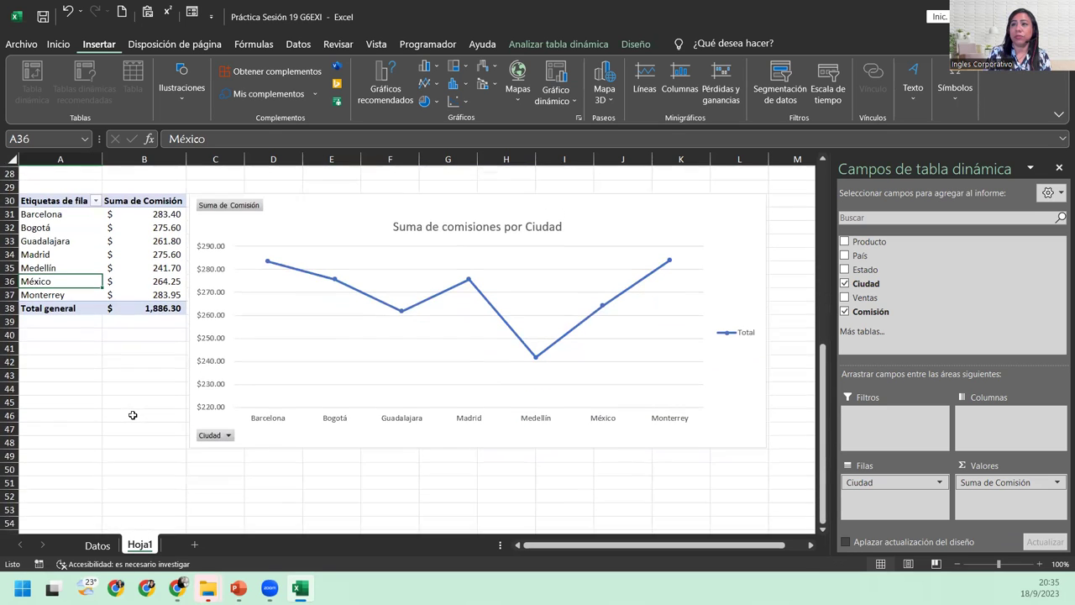
mouse_move(111, 267)
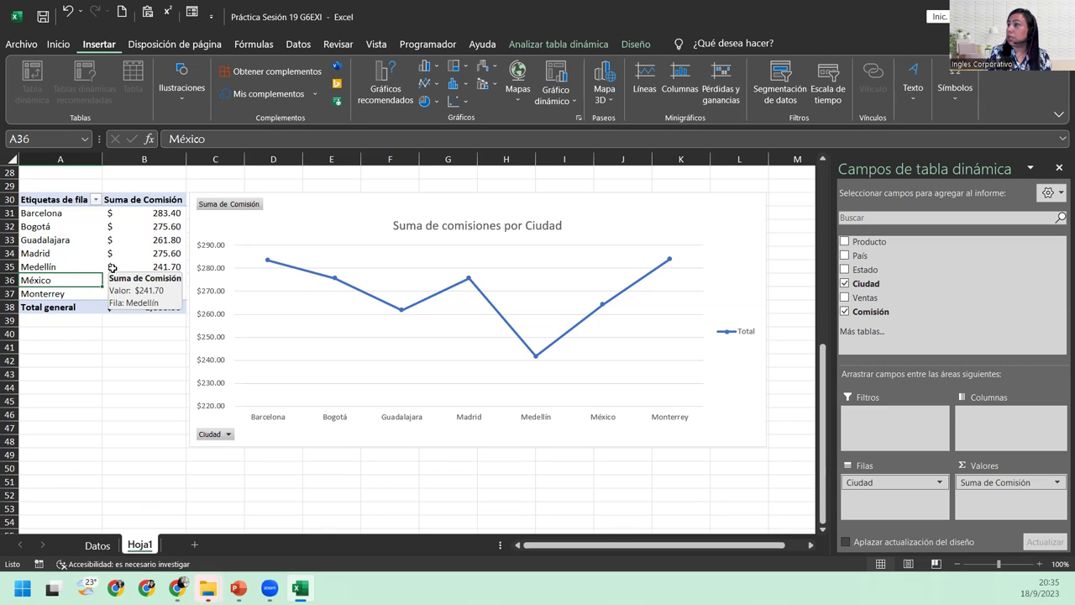
scroll(270, 369, up, 2)
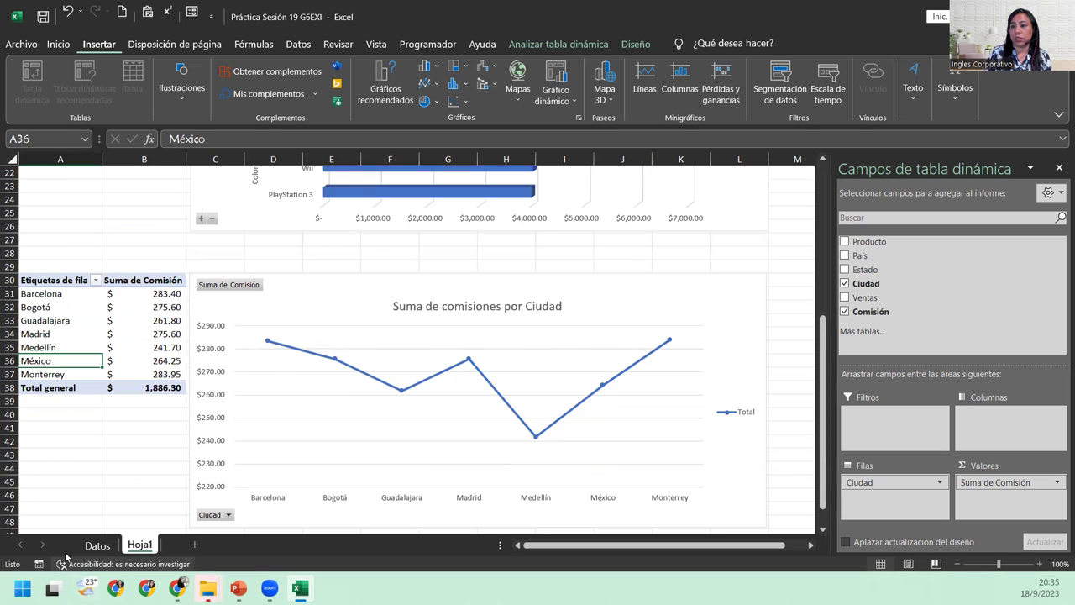
From a cell in the Datos table, start a PivotChart for range A1:E22 on a new worksheet
click(98, 545)
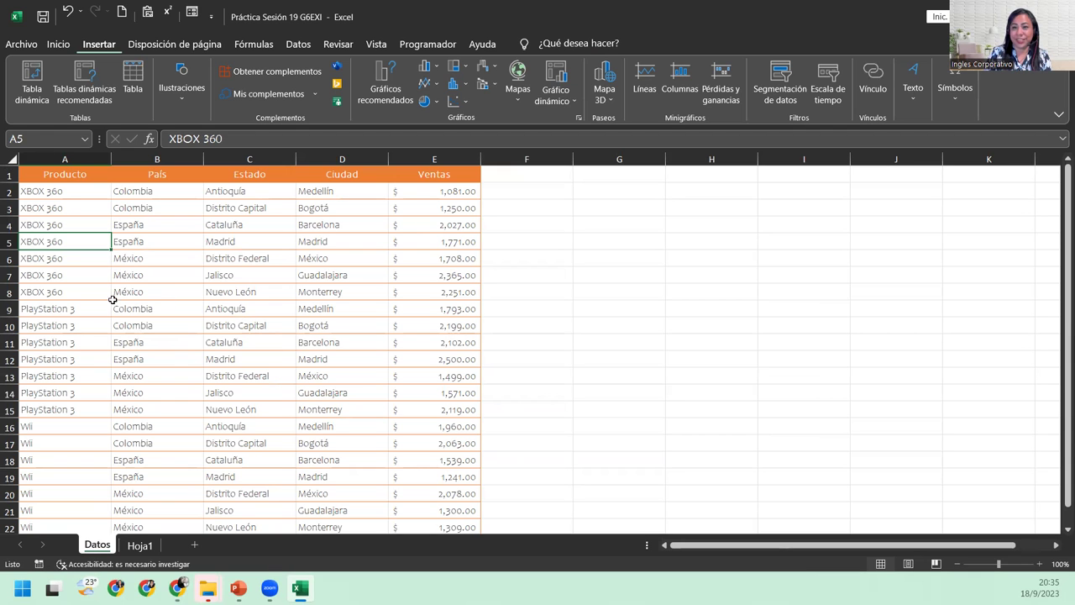
click(138, 545)
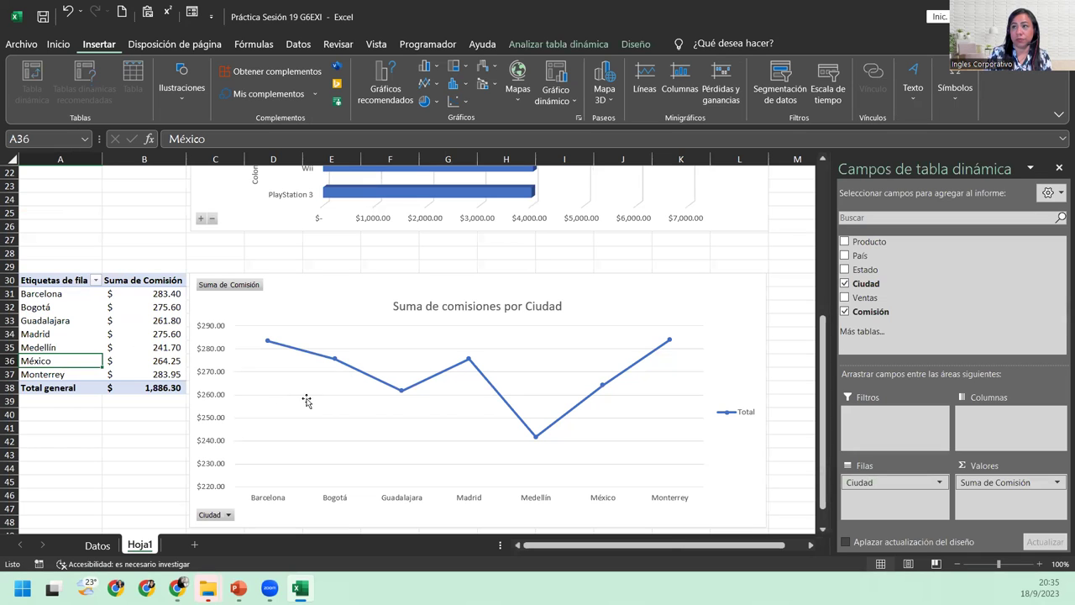
click(96, 545)
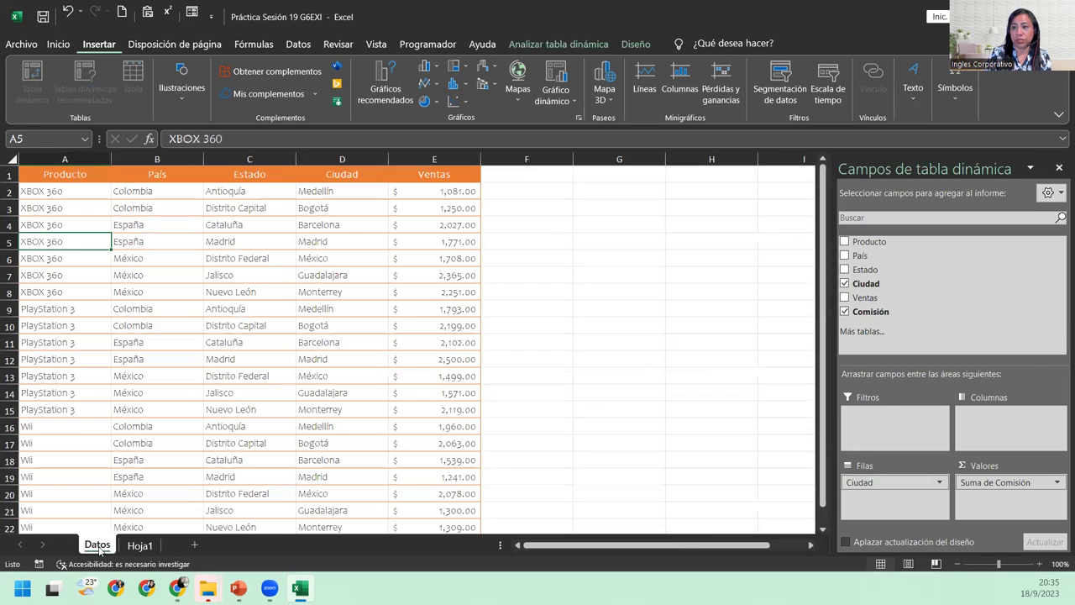
click(120, 293)
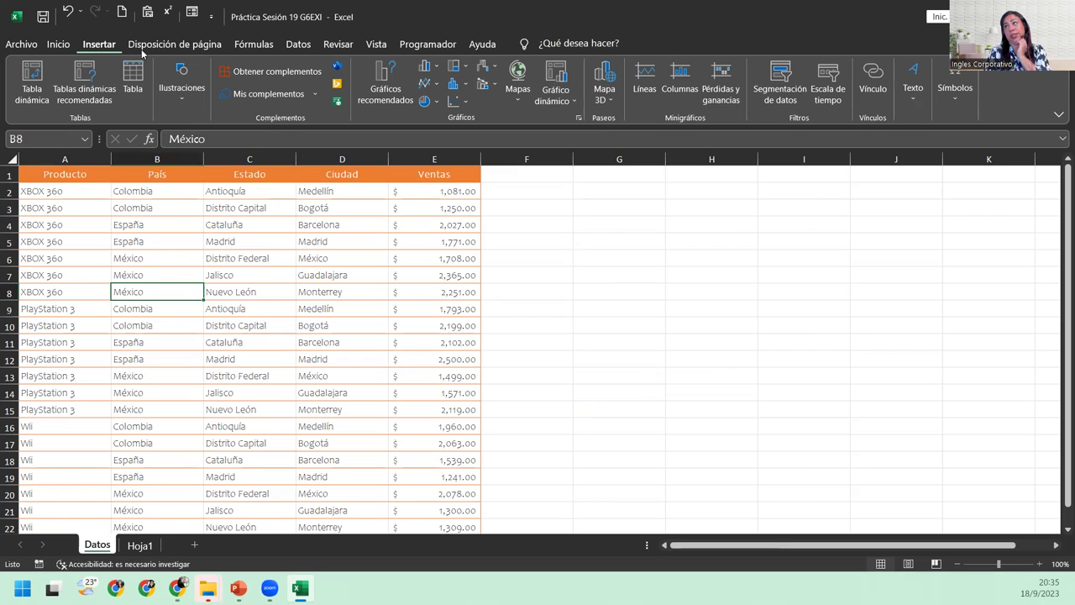
click(568, 97)
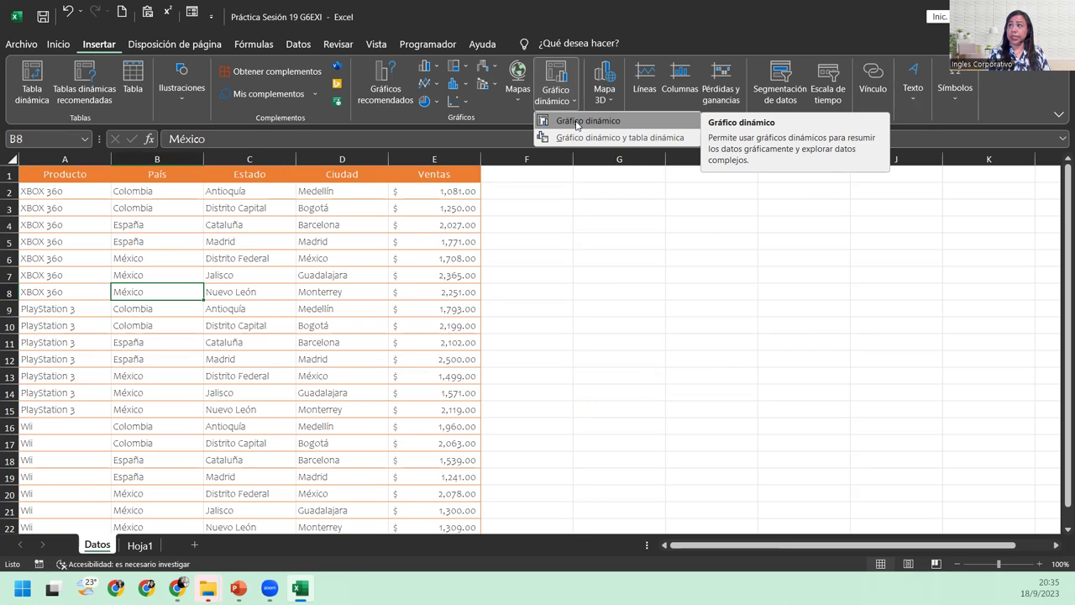
click(577, 123)
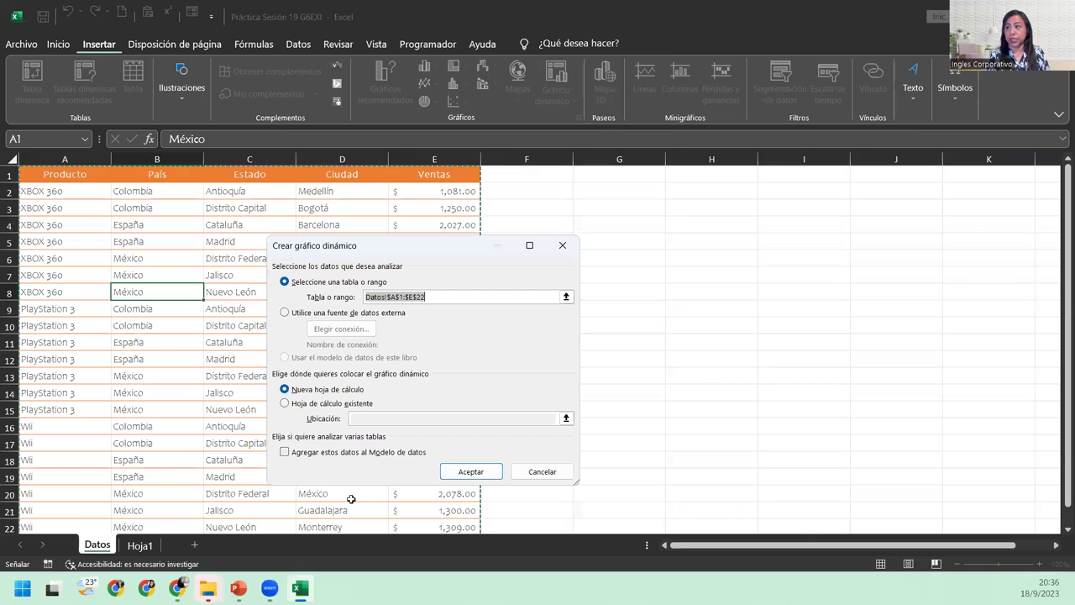
Build the Hoja2 pivot chart with Estado as categories and Comisión as values, placed beside the table
click(467, 473)
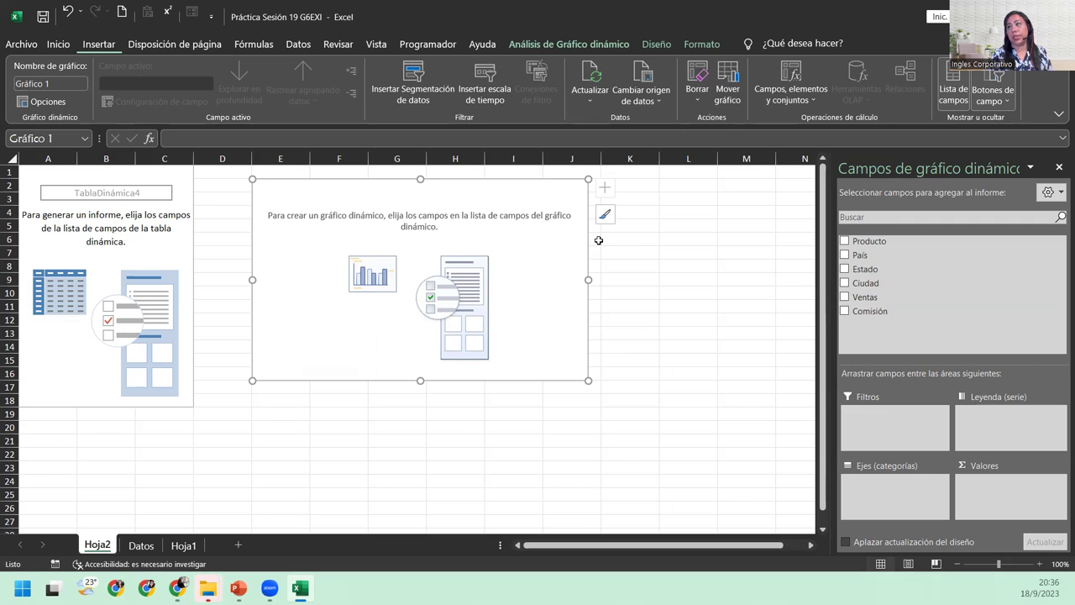
drag(870, 273, 909, 496)
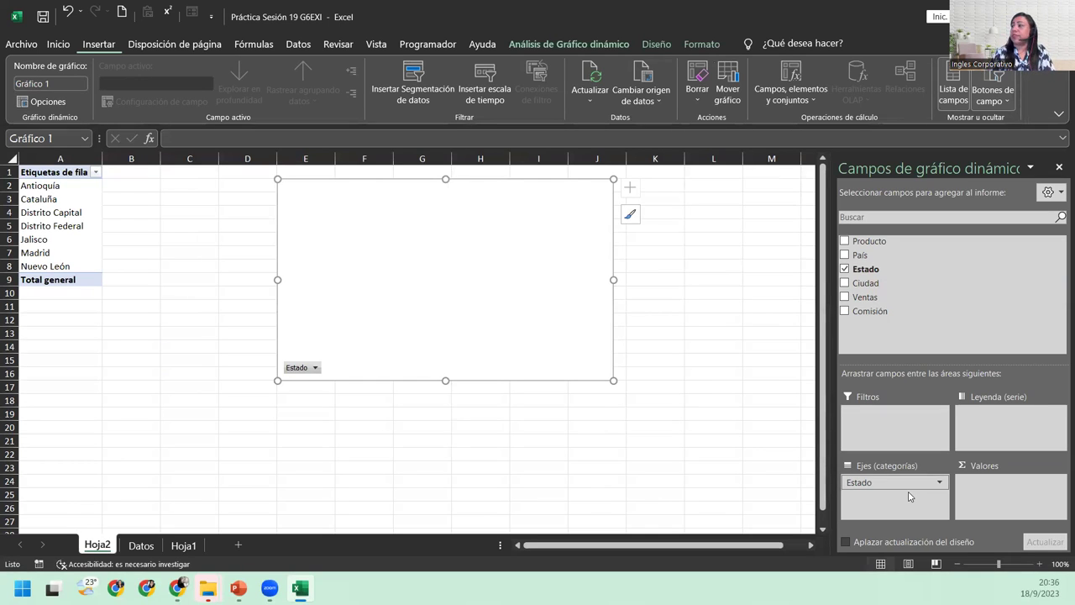
drag(870, 311, 993, 493)
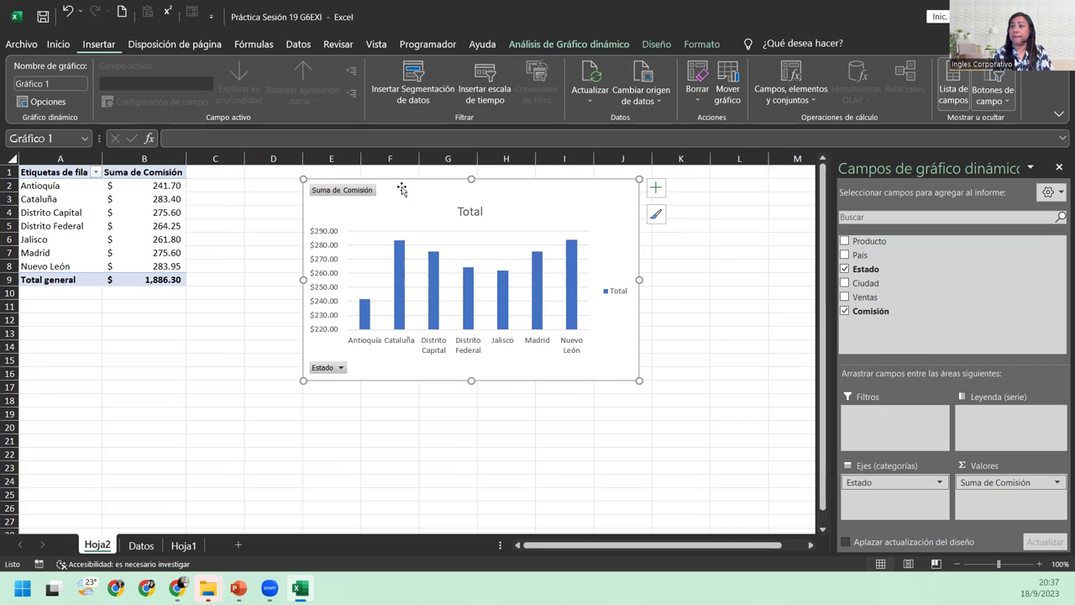
drag(401, 190, 288, 177)
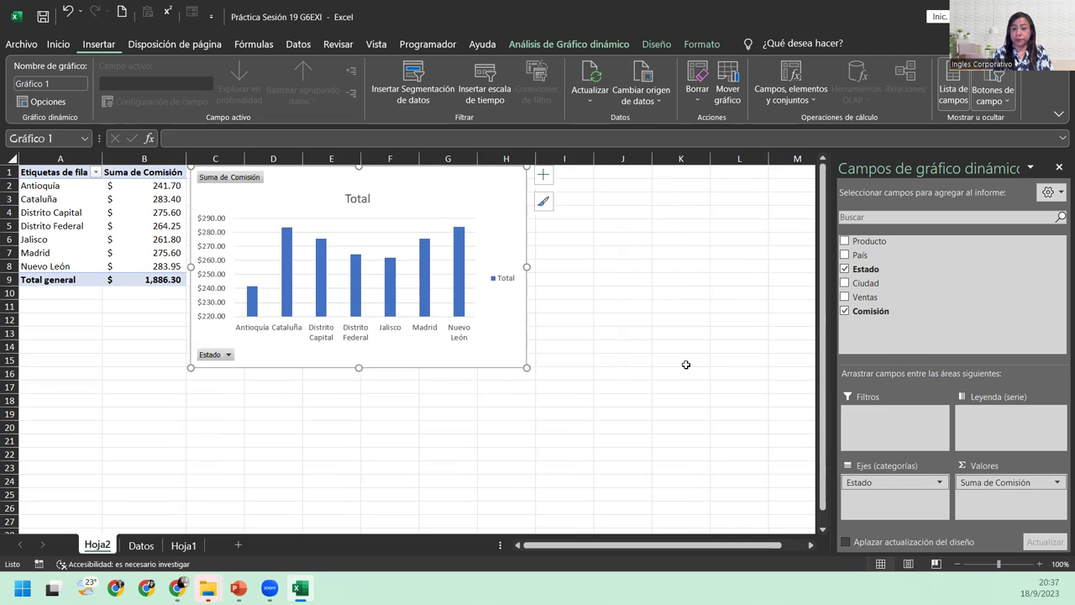
Summarize Comisión as Promedio in Contabilidad format with the $ Español (El Salvador) symbol
click(1032, 485)
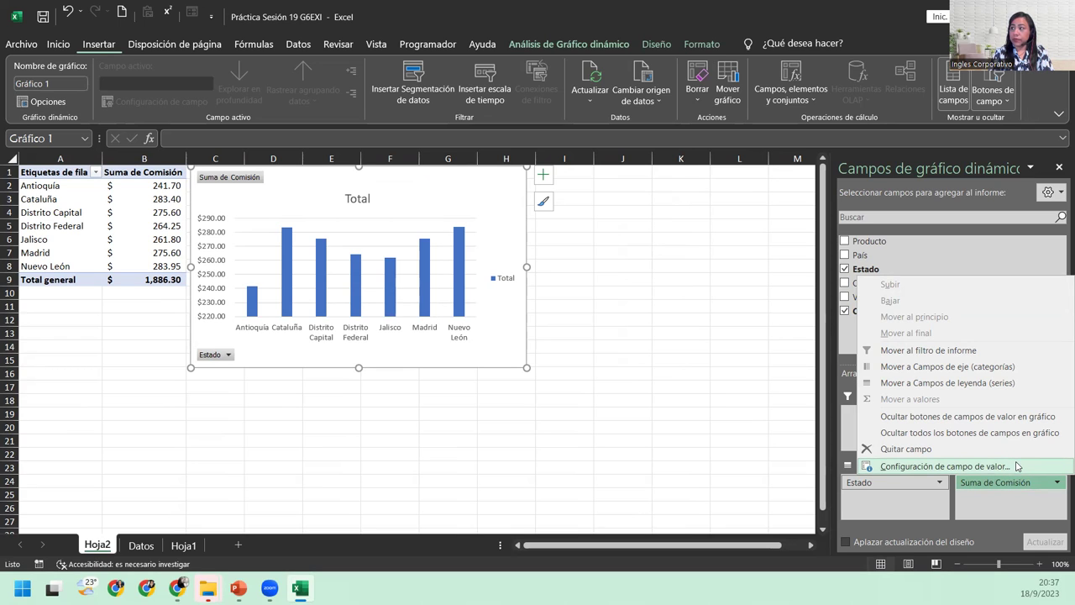
click(1016, 466)
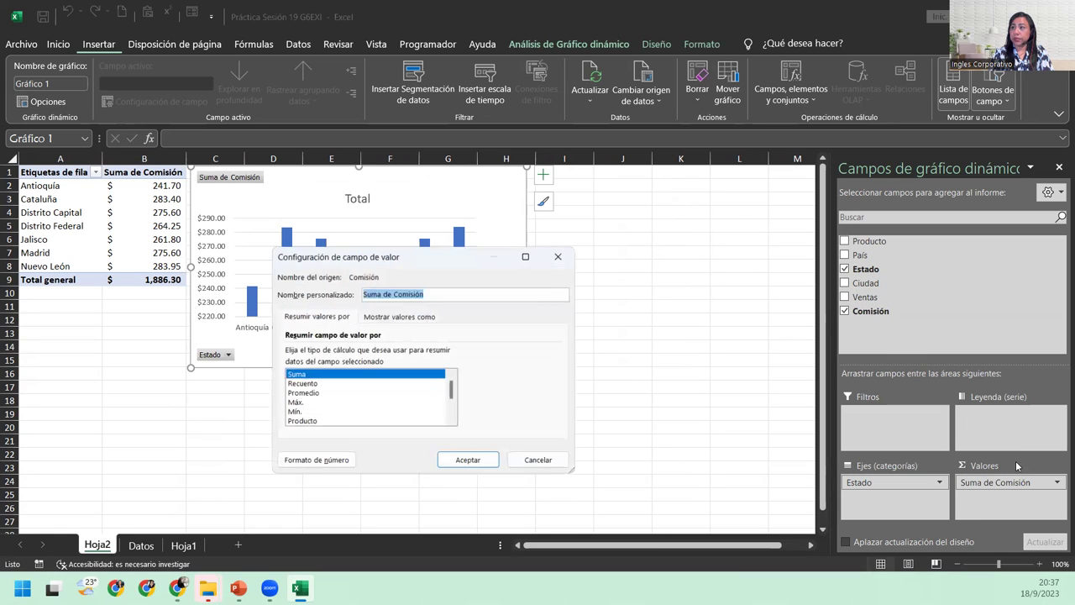
click(302, 393)
click(314, 461)
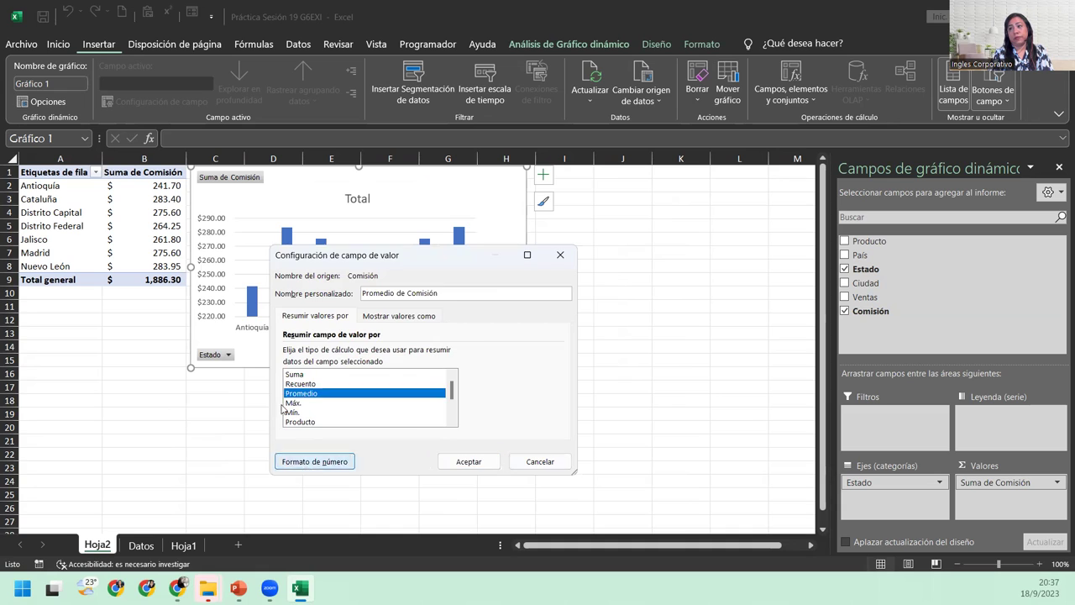
click(403, 305)
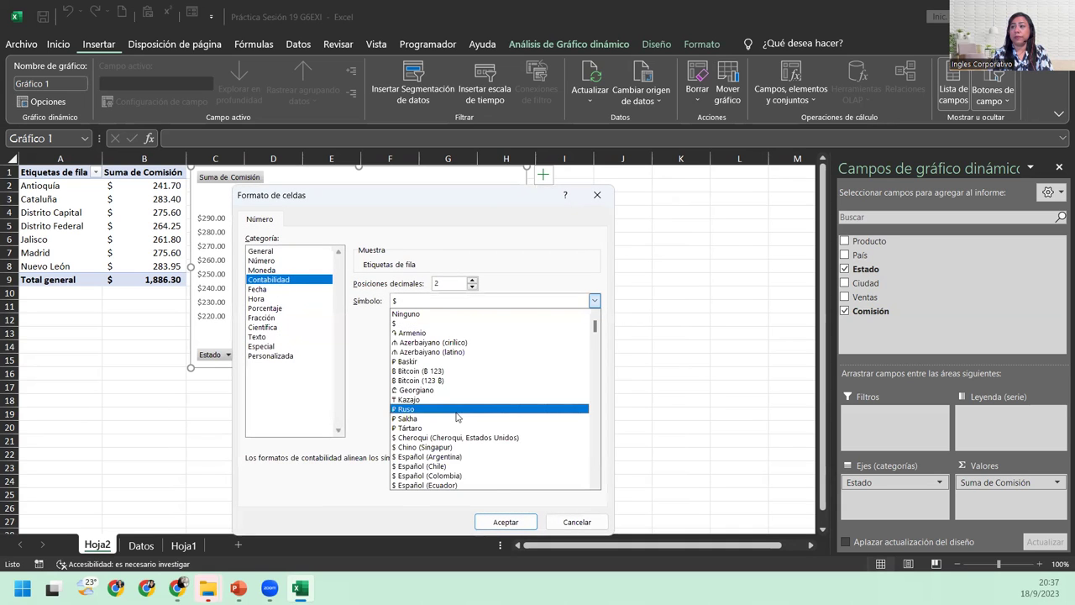
scroll(454, 416, down, 3)
click(432, 447)
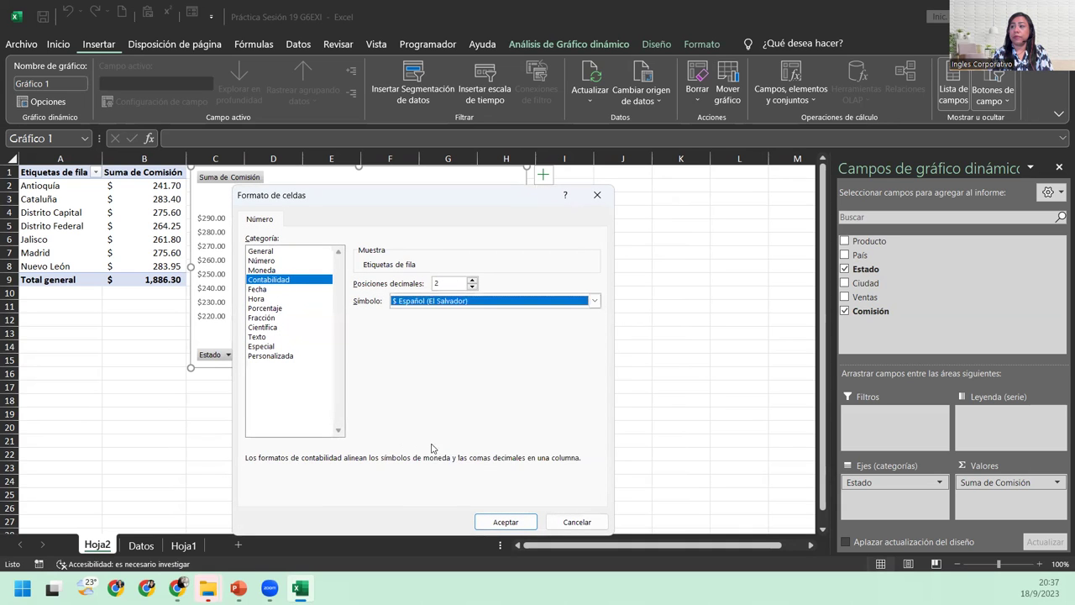
click(504, 522)
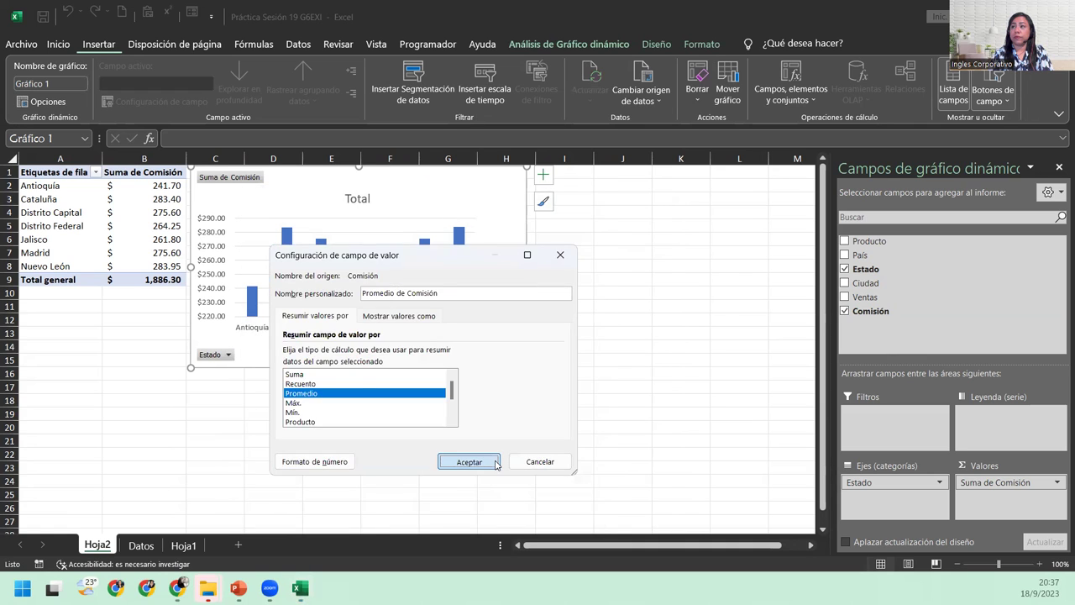
click(477, 461)
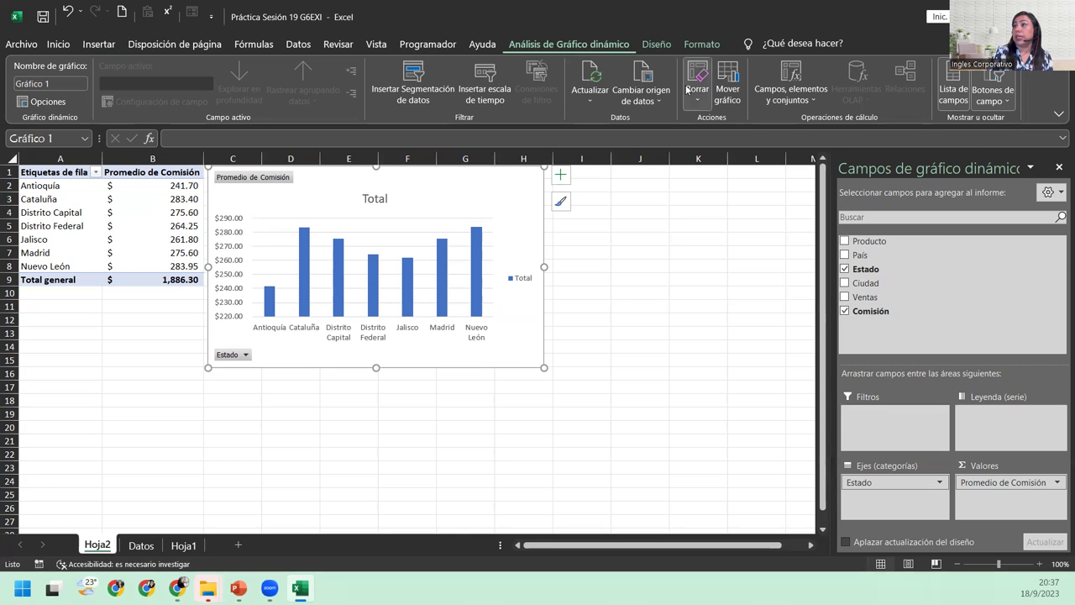
click(656, 45)
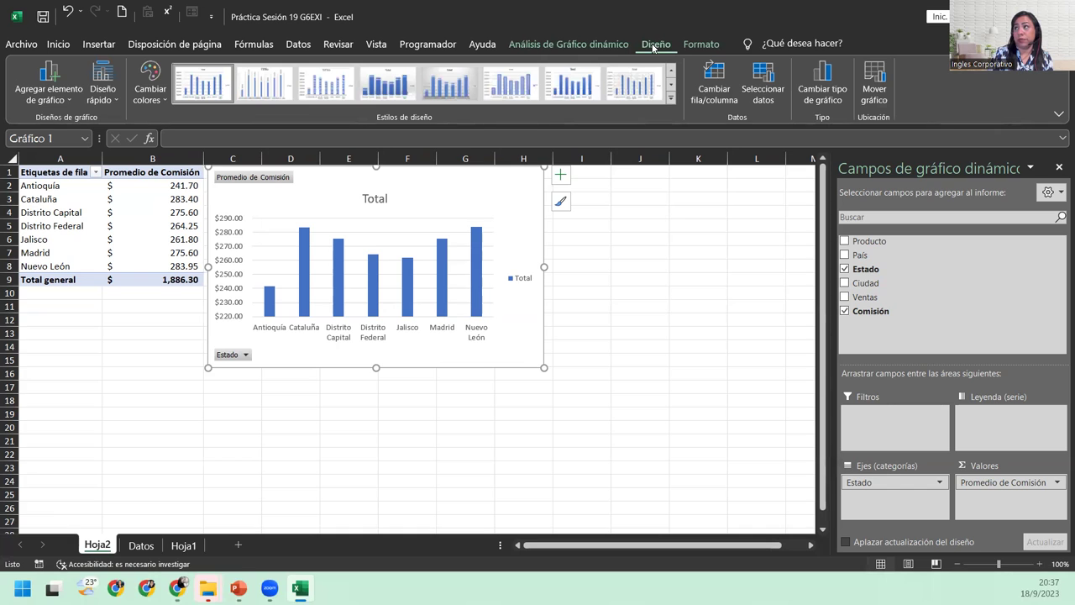
click(59, 212)
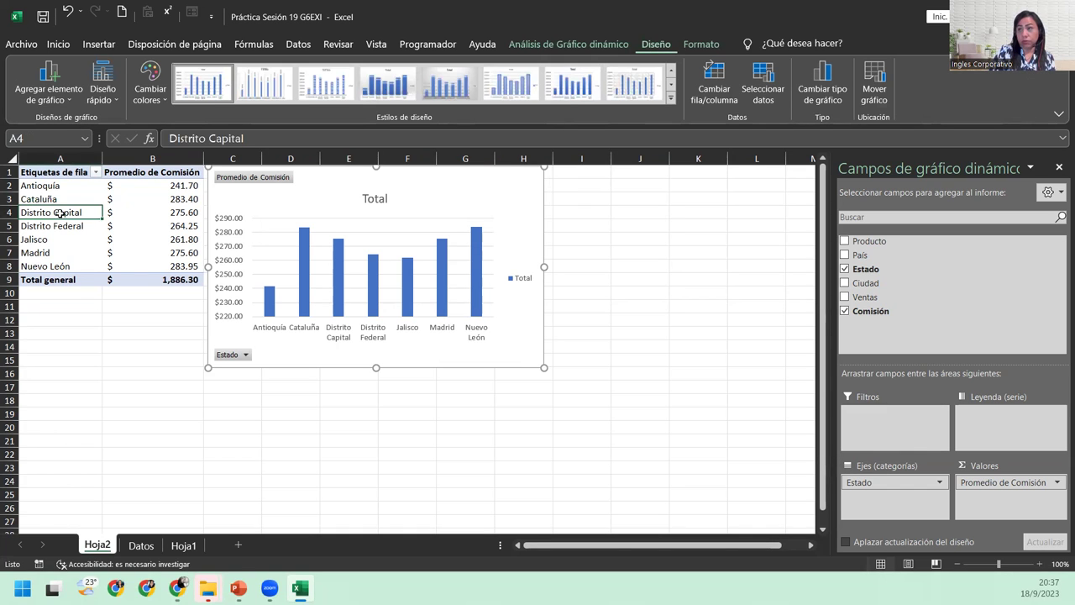
click(565, 47)
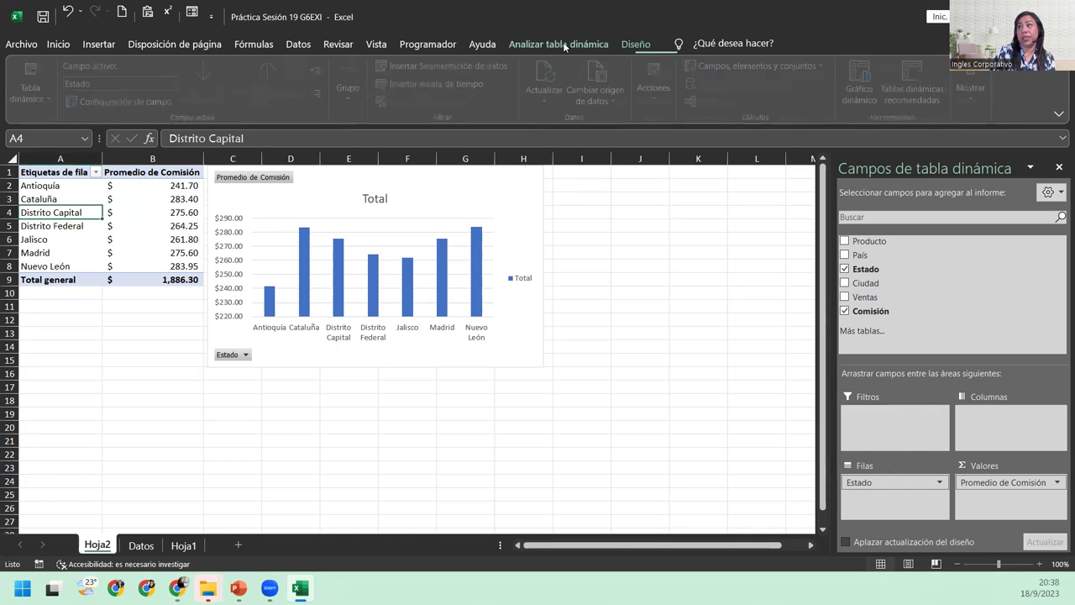
click(648, 44)
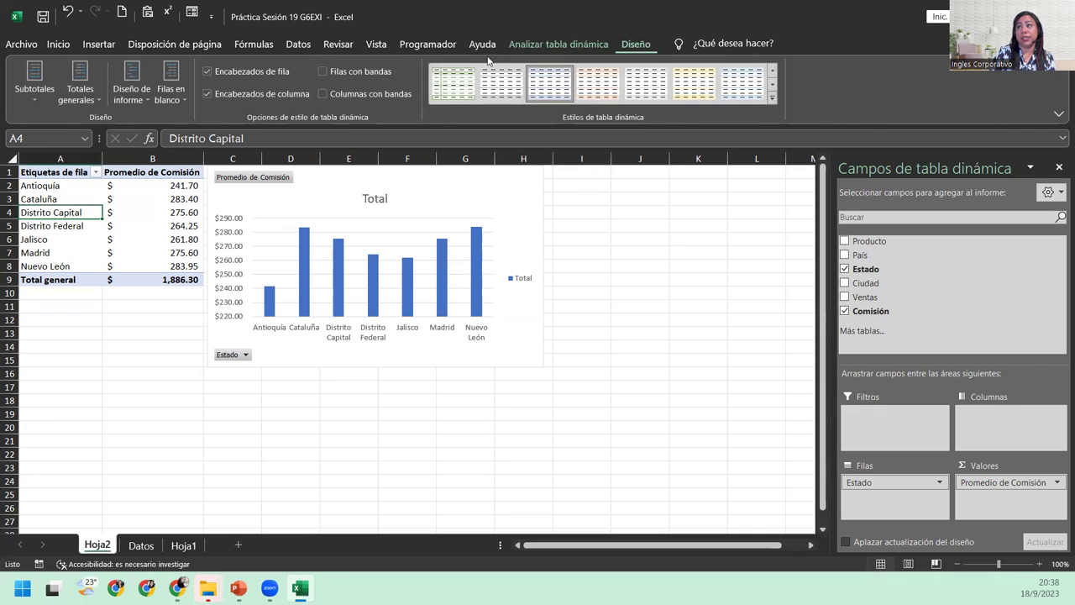
click(293, 193)
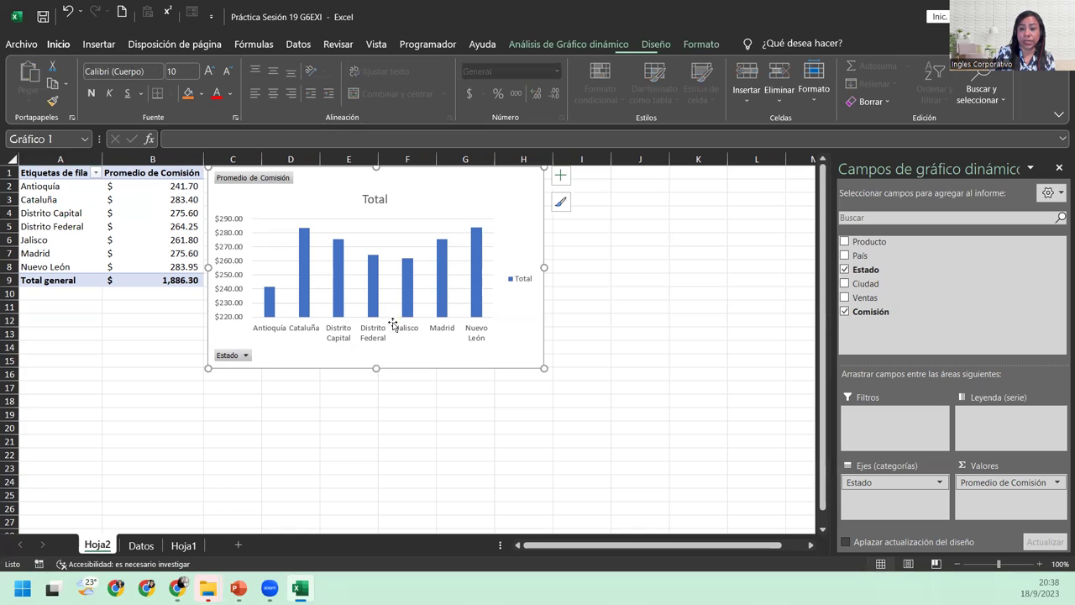
click(556, 43)
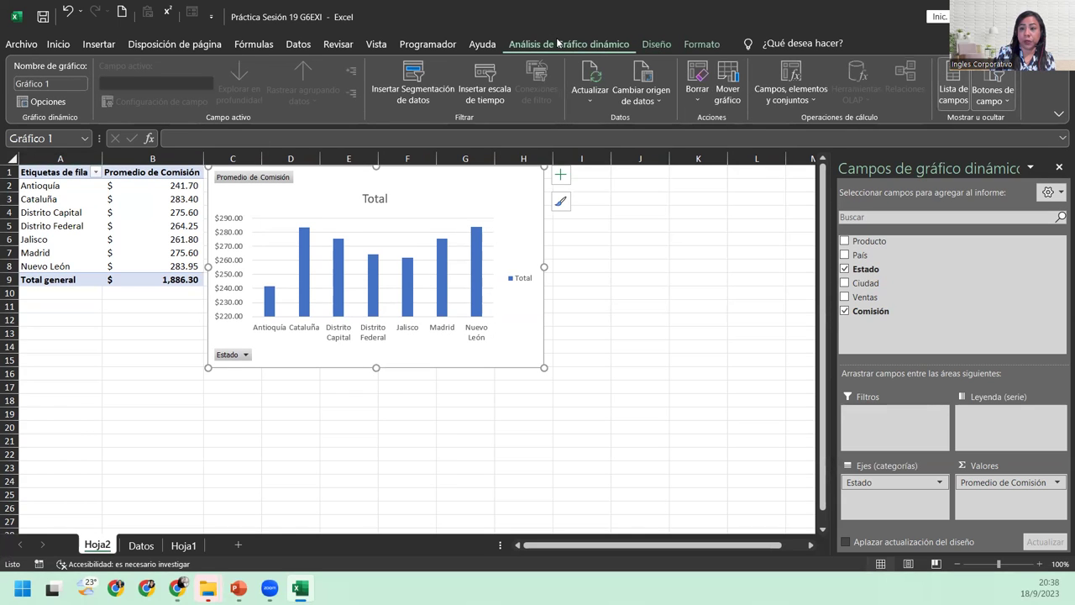
click(656, 42)
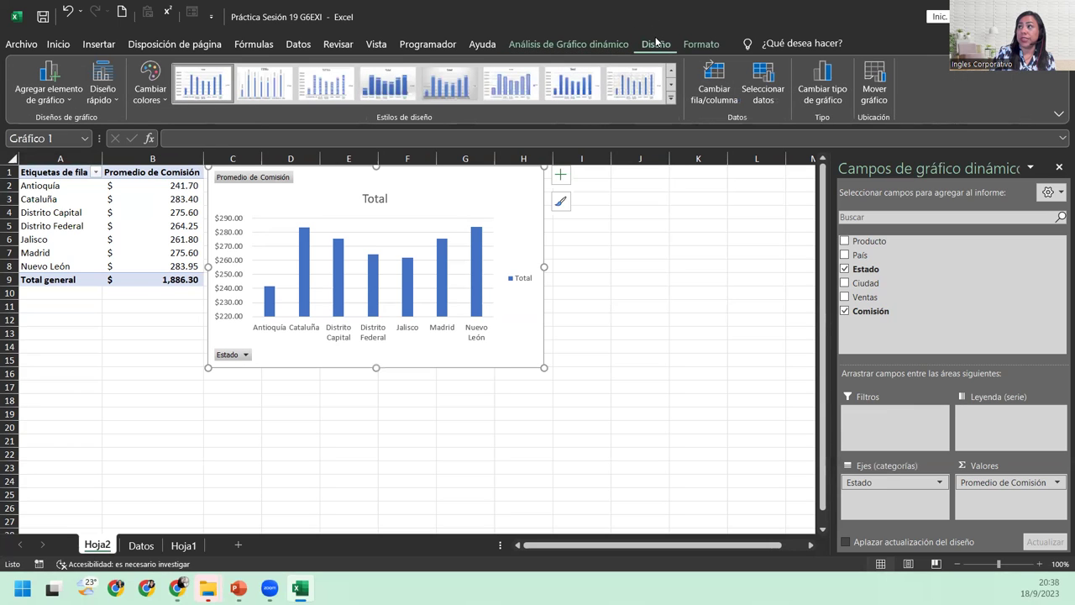
click(703, 44)
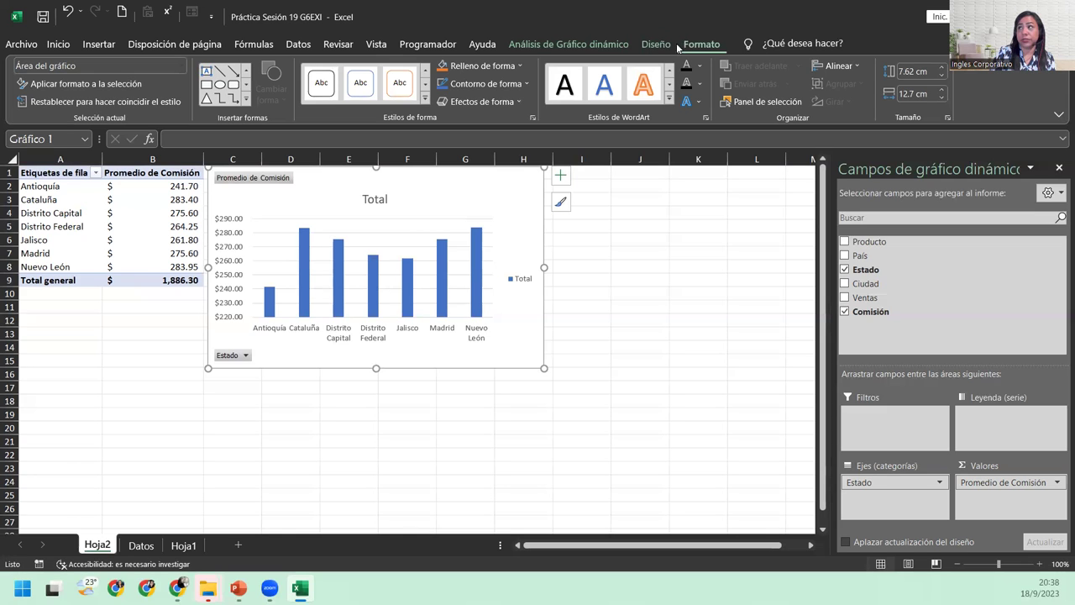
click(589, 45)
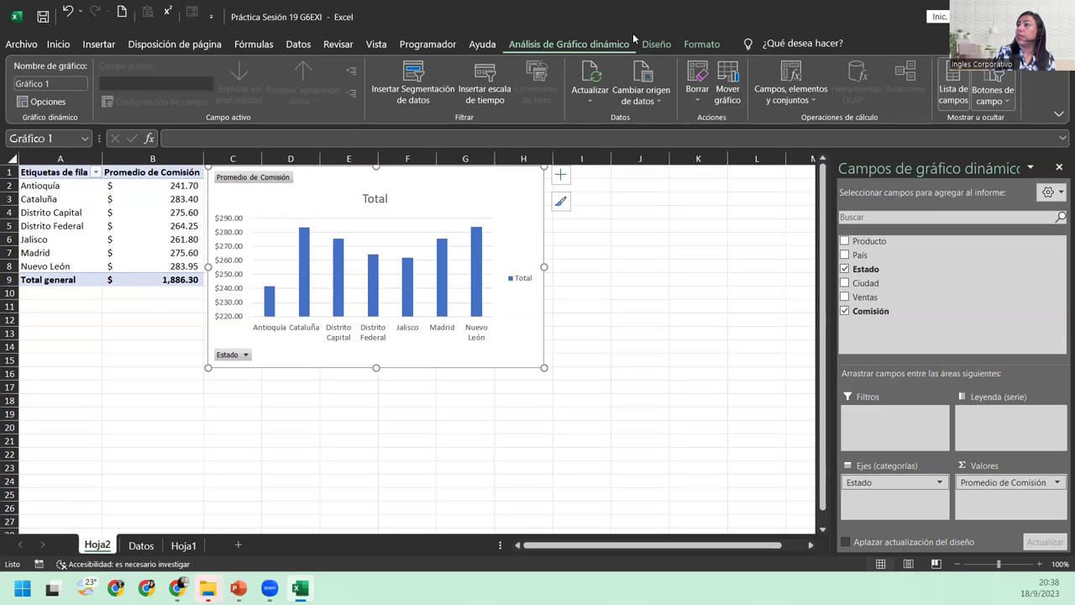
click(654, 44)
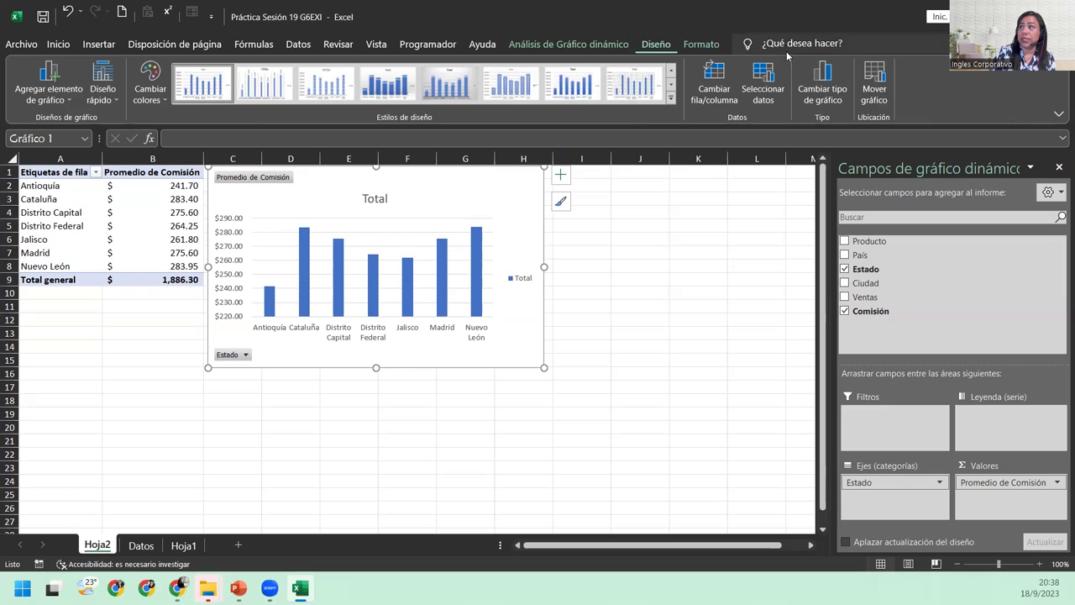
Change the pivot chart type to the Circular 3D pie
click(819, 82)
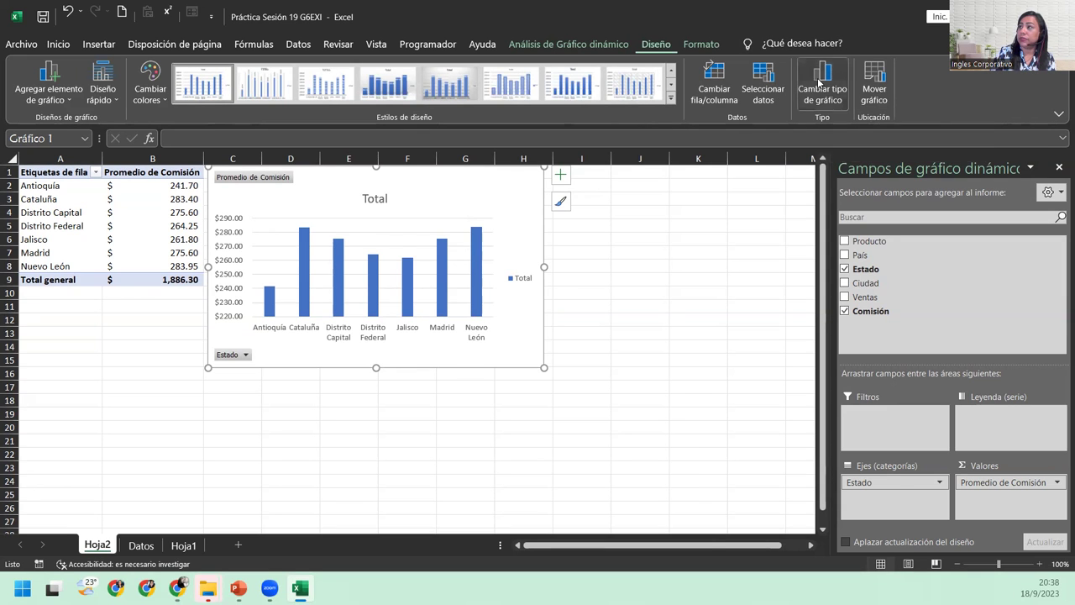
click(365, 193)
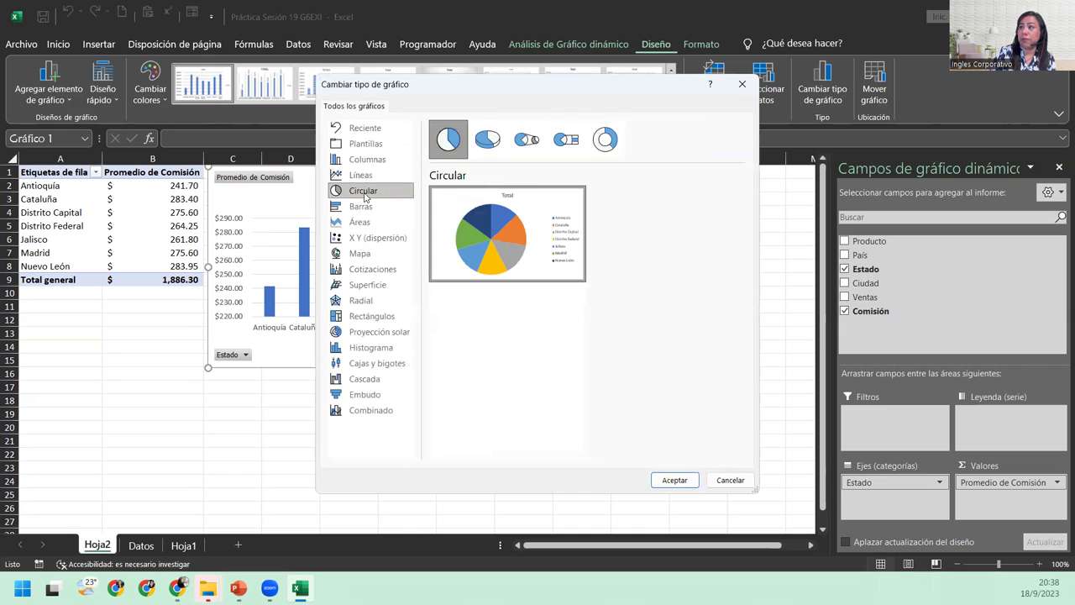
click(484, 155)
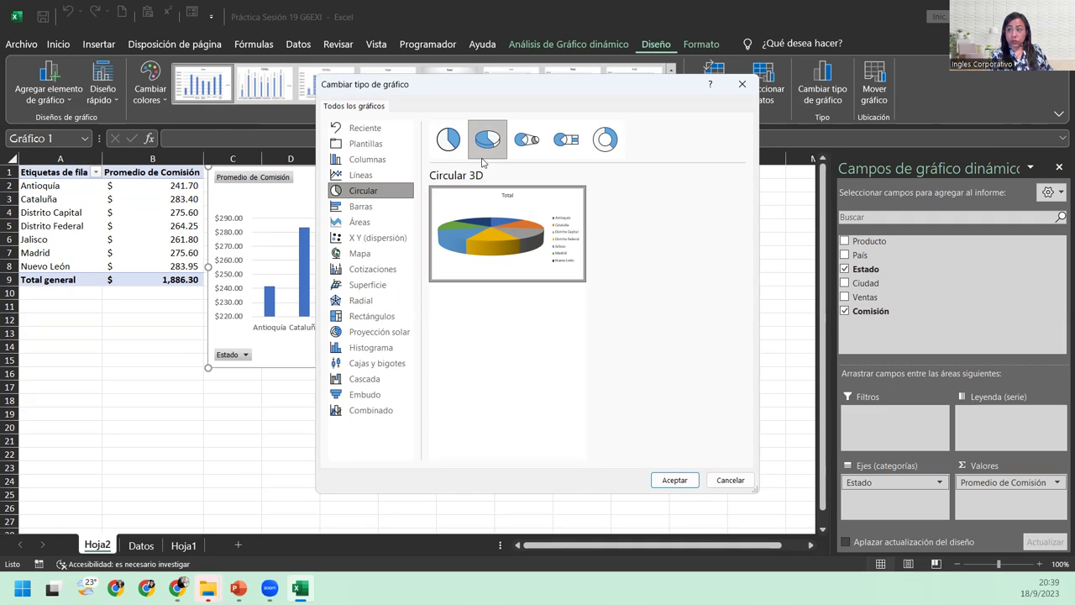
click(483, 158)
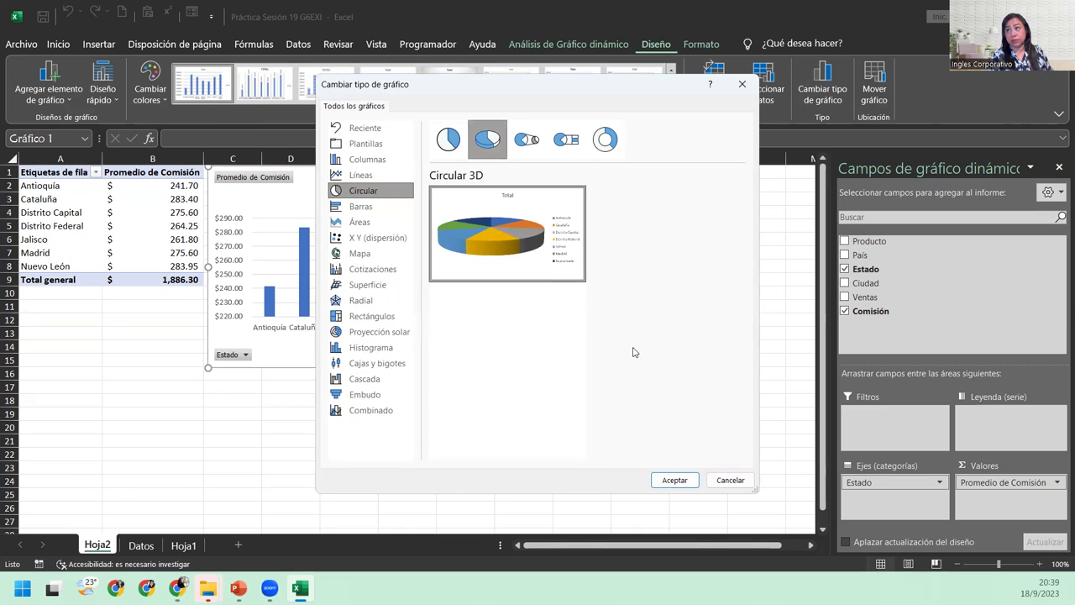
click(674, 479)
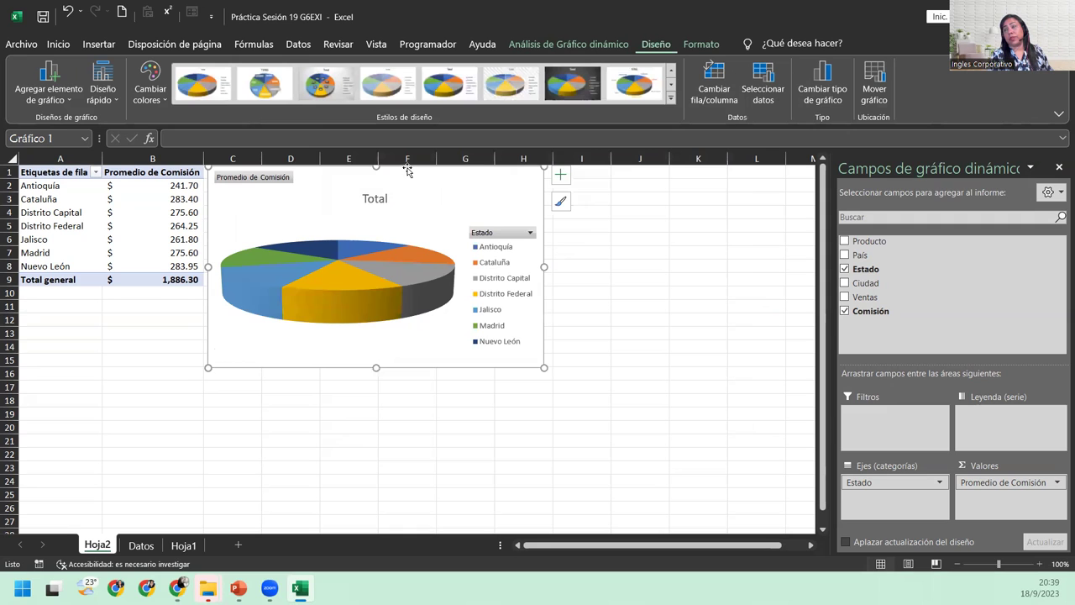
Apply pie style Estilo 9 with percentage labels and enlarge the chart to span roughly columns C–K
click(669, 100)
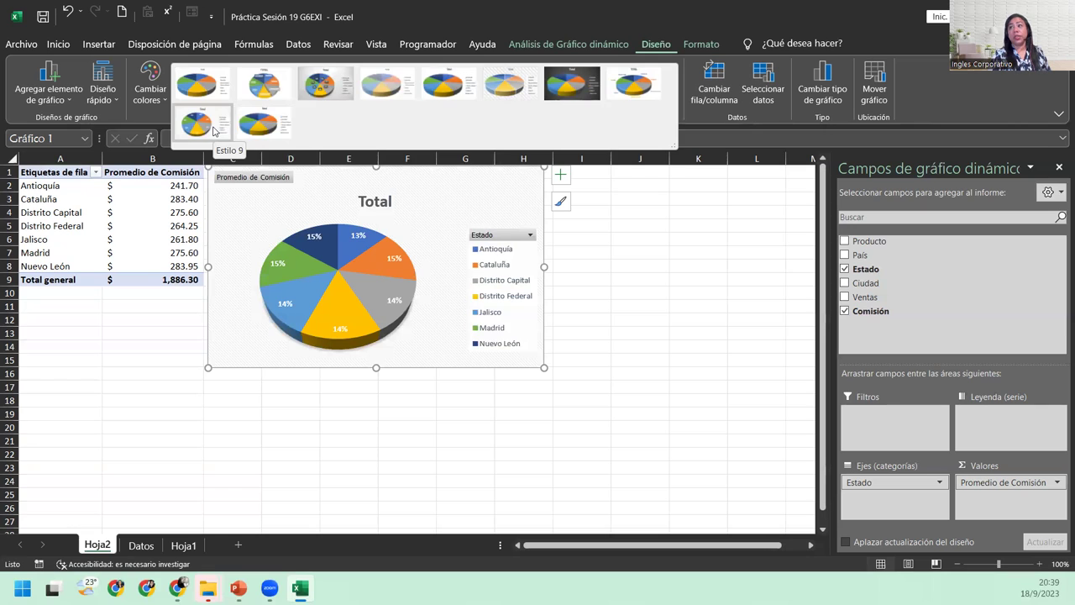
click(213, 126)
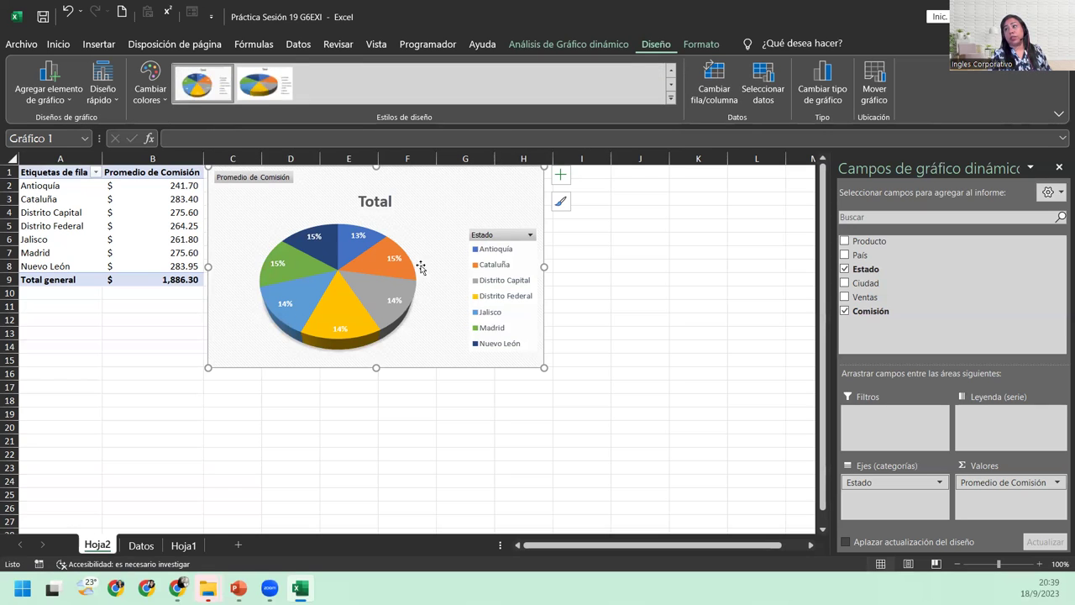
drag(544, 368, 727, 408)
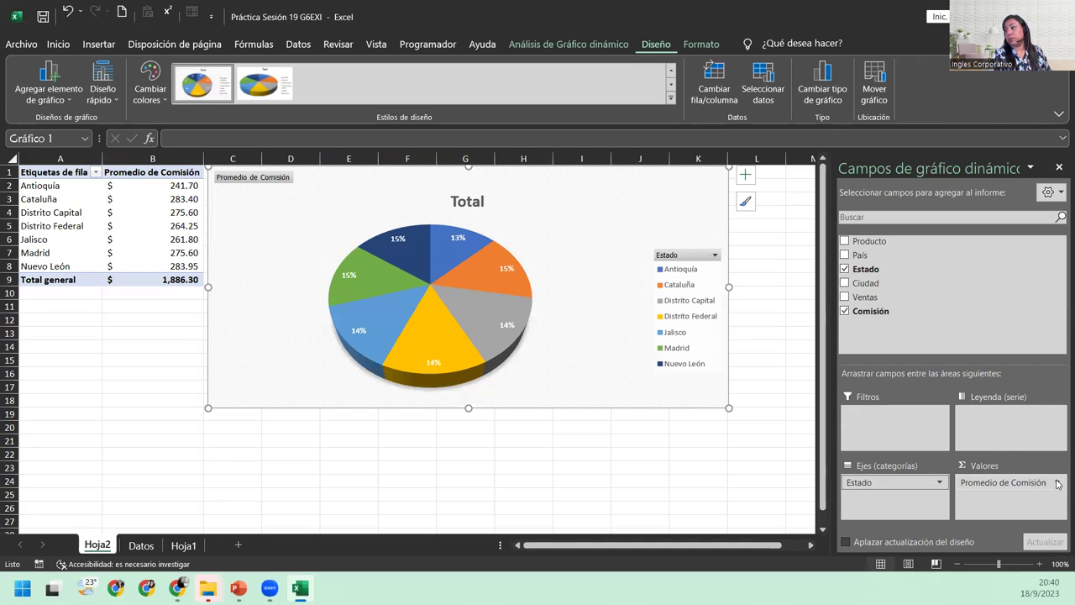
click(1056, 482)
click(936, 462)
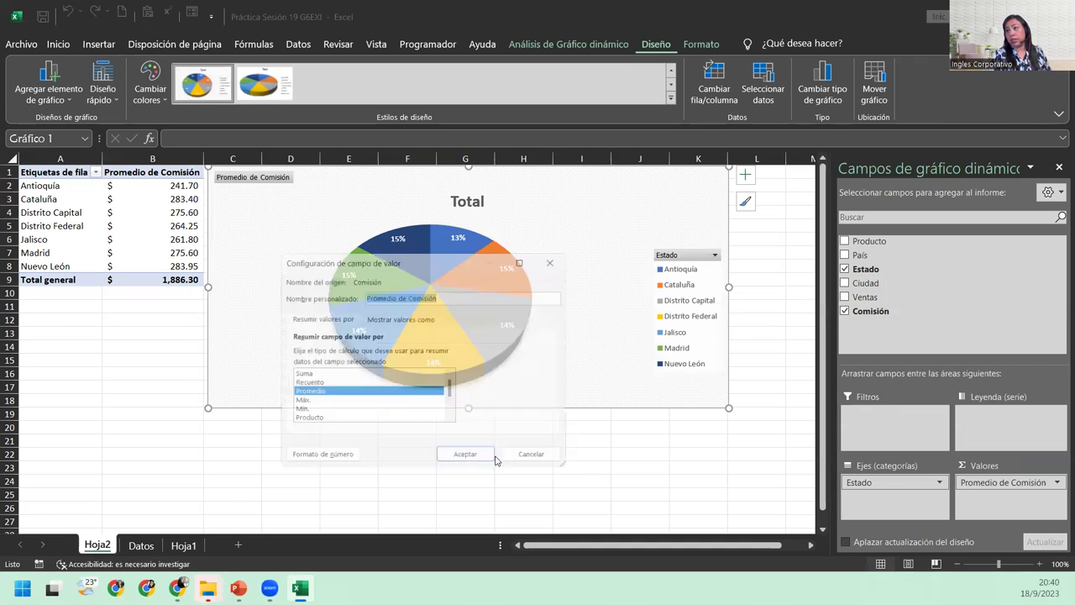
click(313, 374)
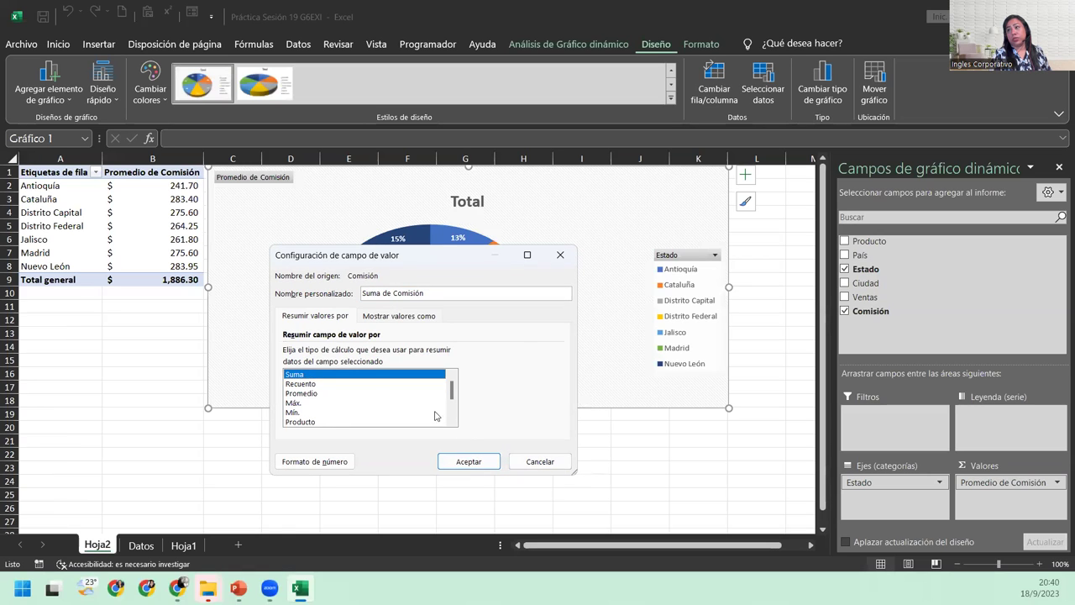
click(468, 462)
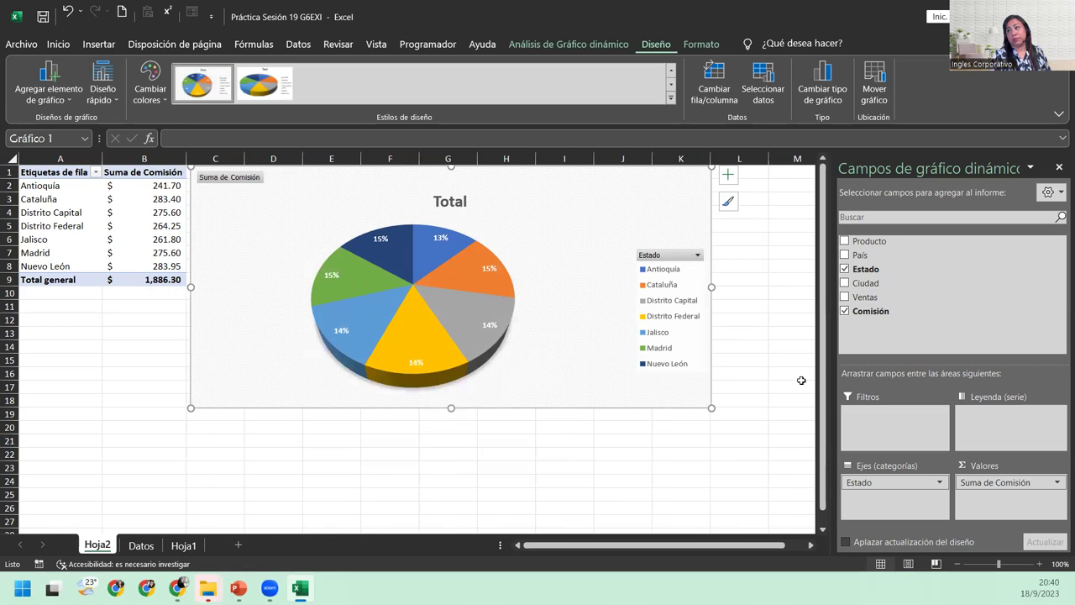
click(992, 485)
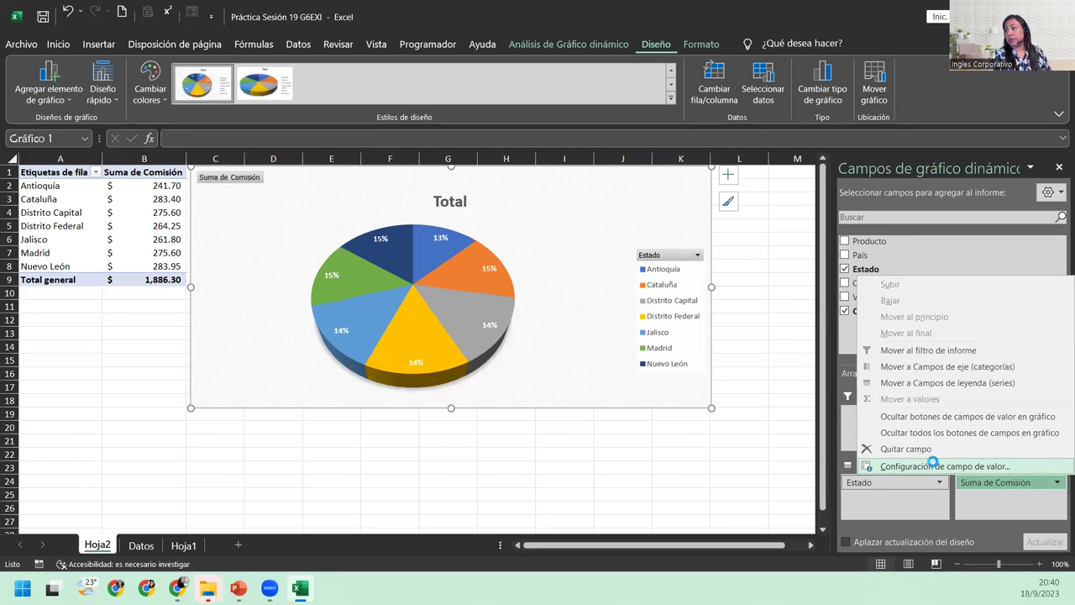
click(934, 466)
click(301, 394)
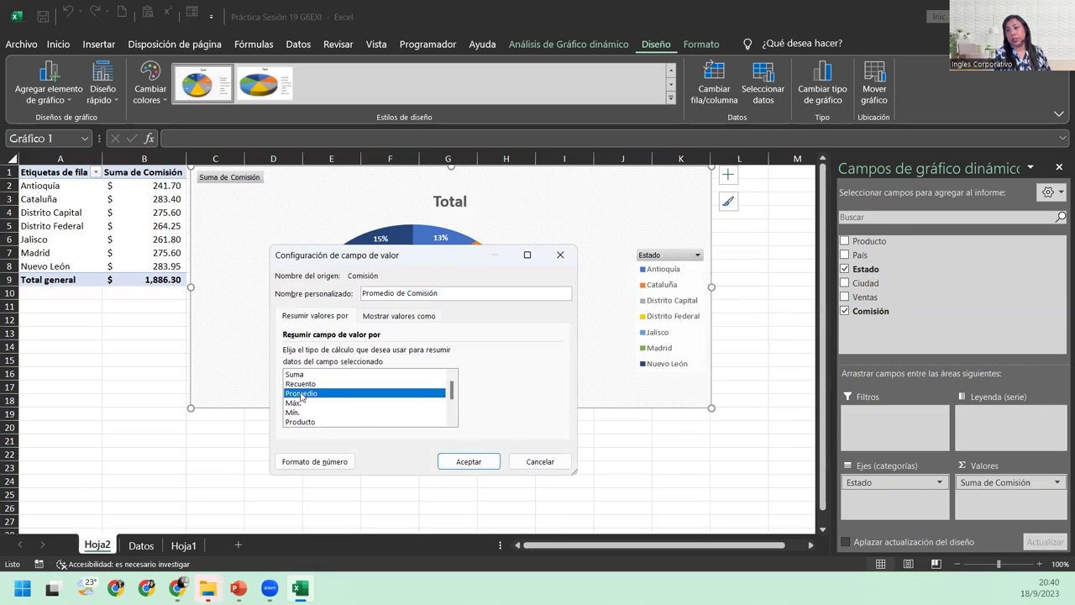
click(460, 462)
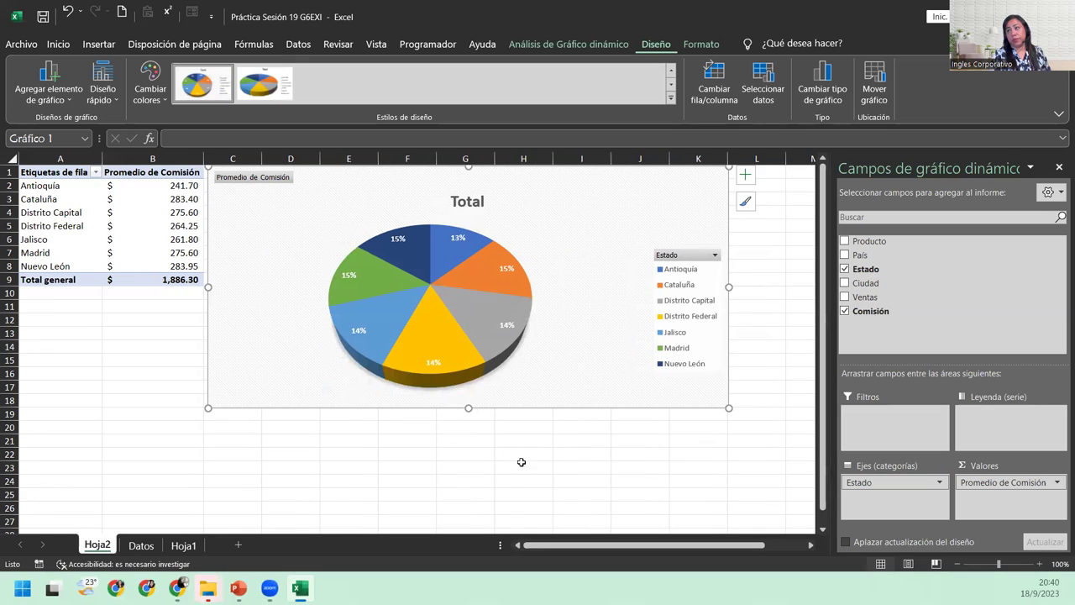
click(697, 255)
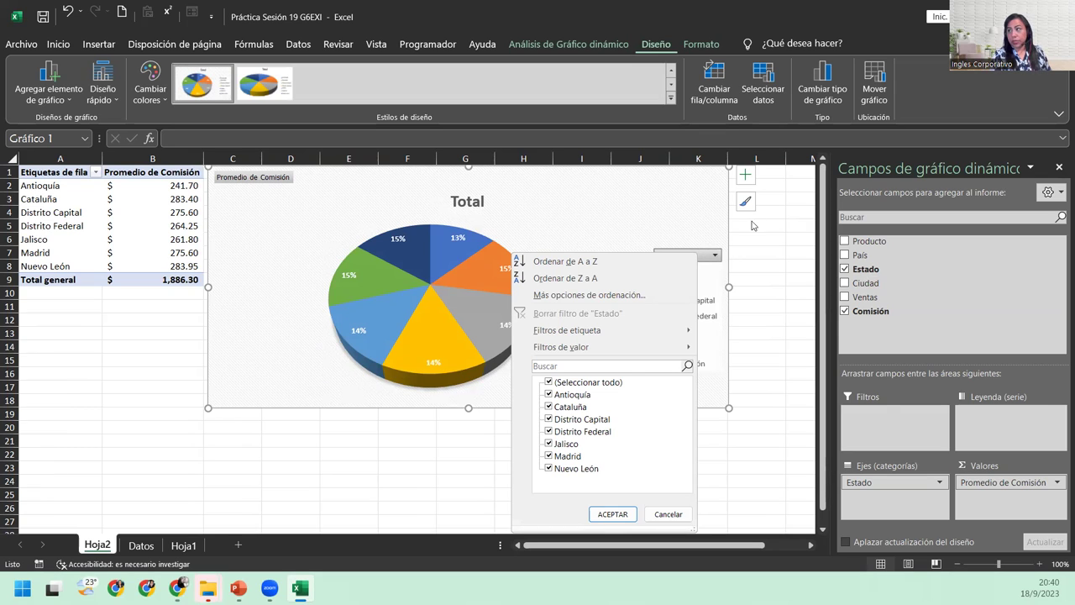
Limit the Estado filter to Distrito Capital, Distrito Federal and Nuevo León
click(550, 383)
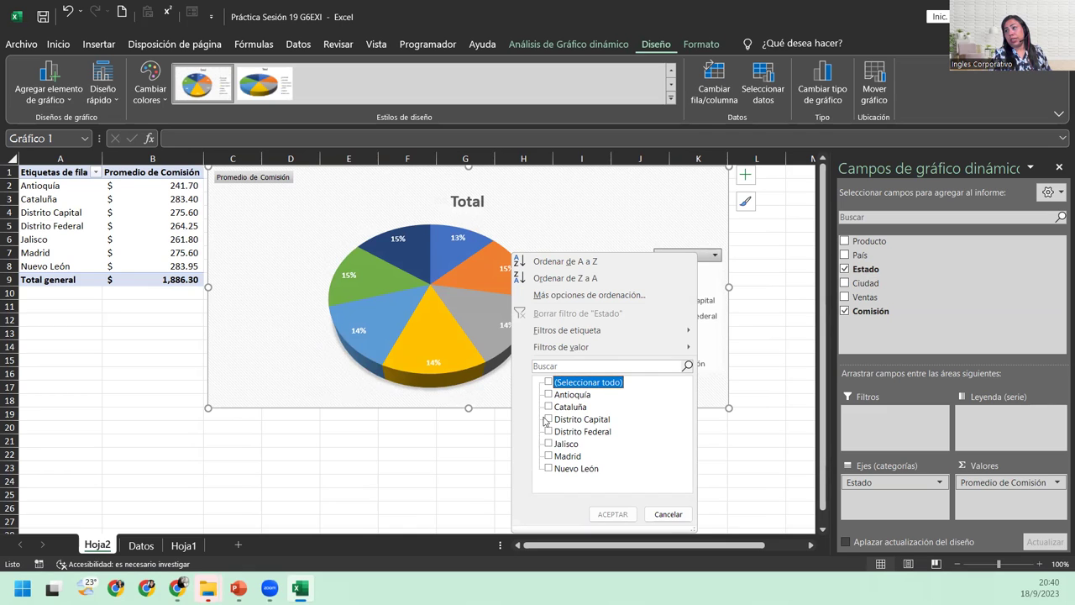
click(547, 419)
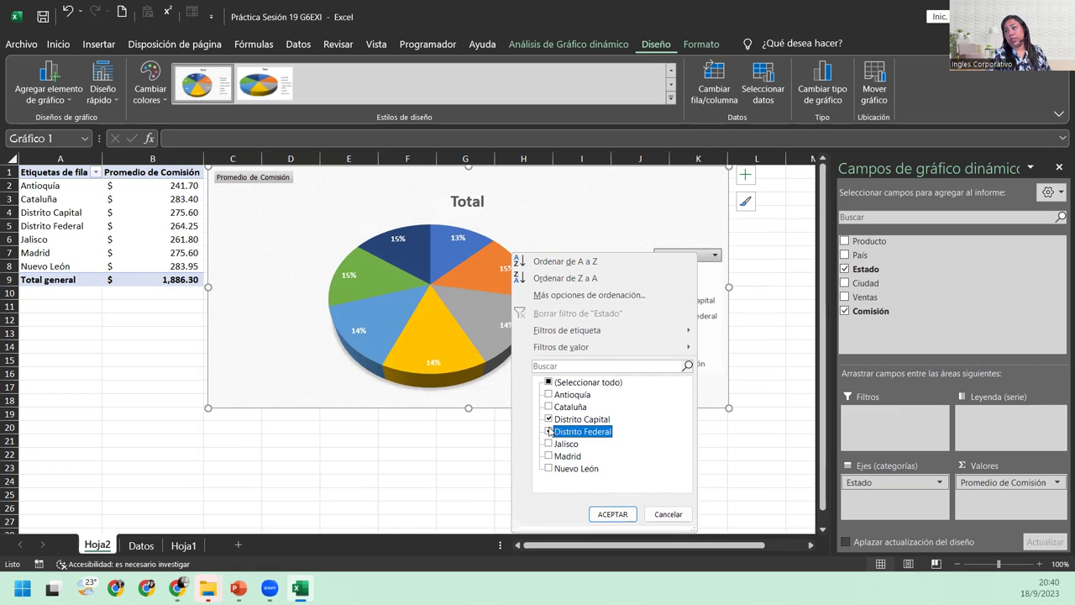
click(549, 430)
click(548, 468)
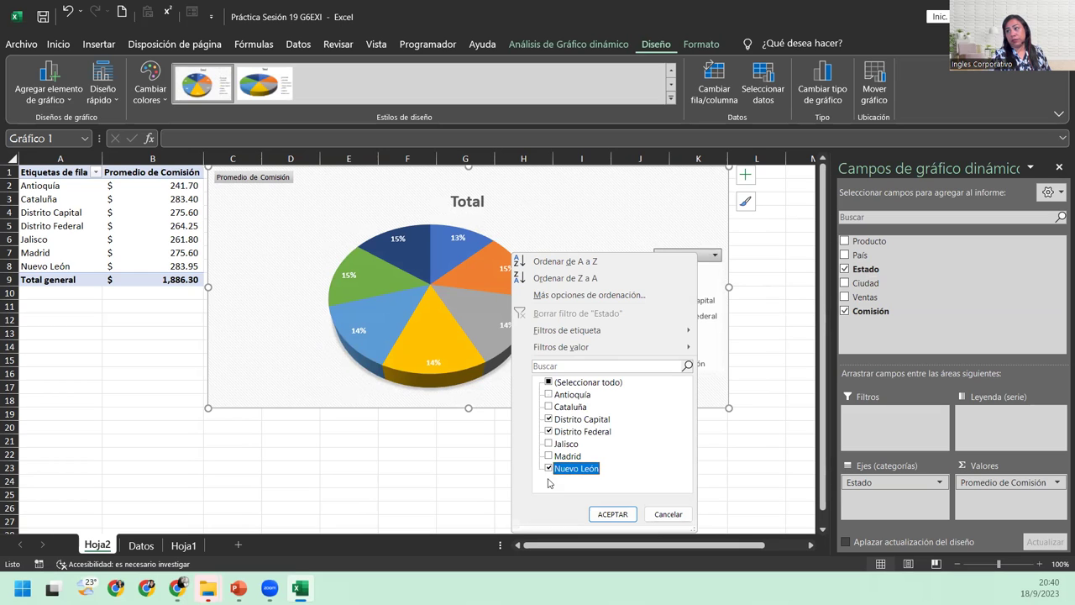
click(619, 517)
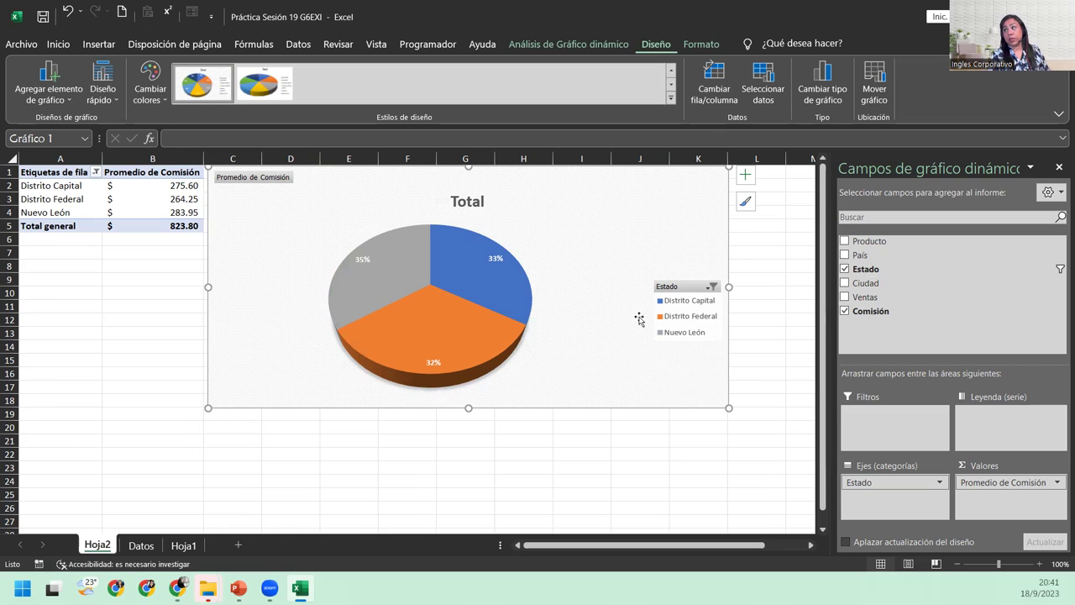
click(710, 288)
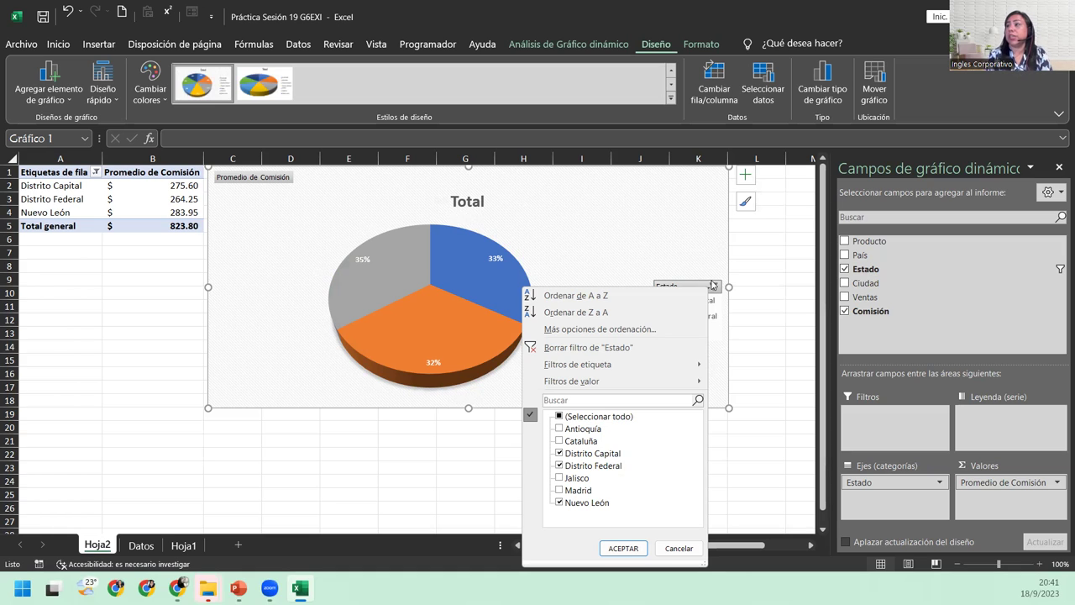
click(336, 223)
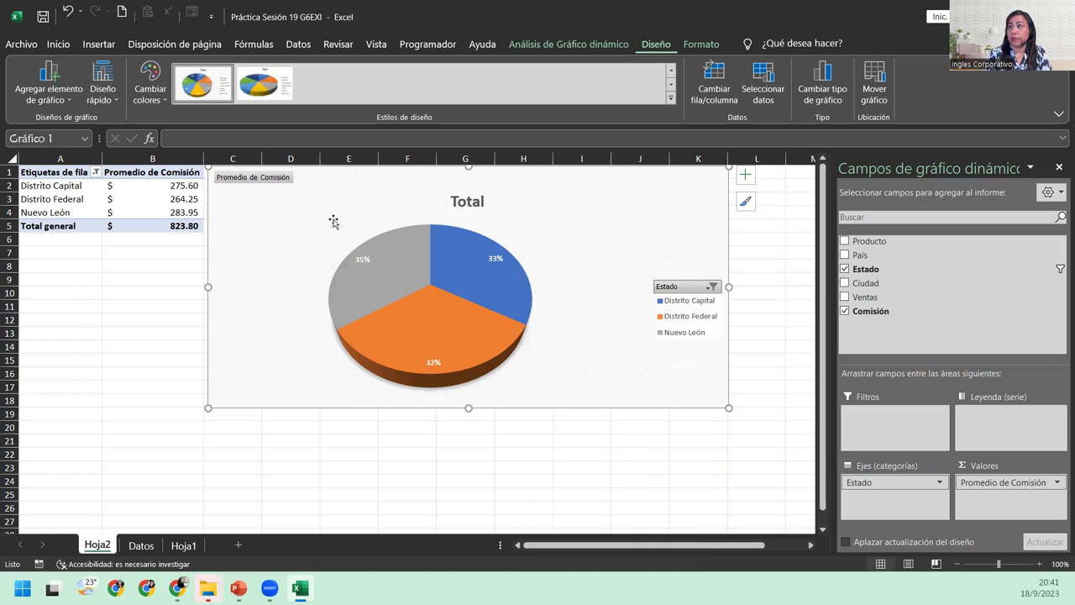
click(437, 307)
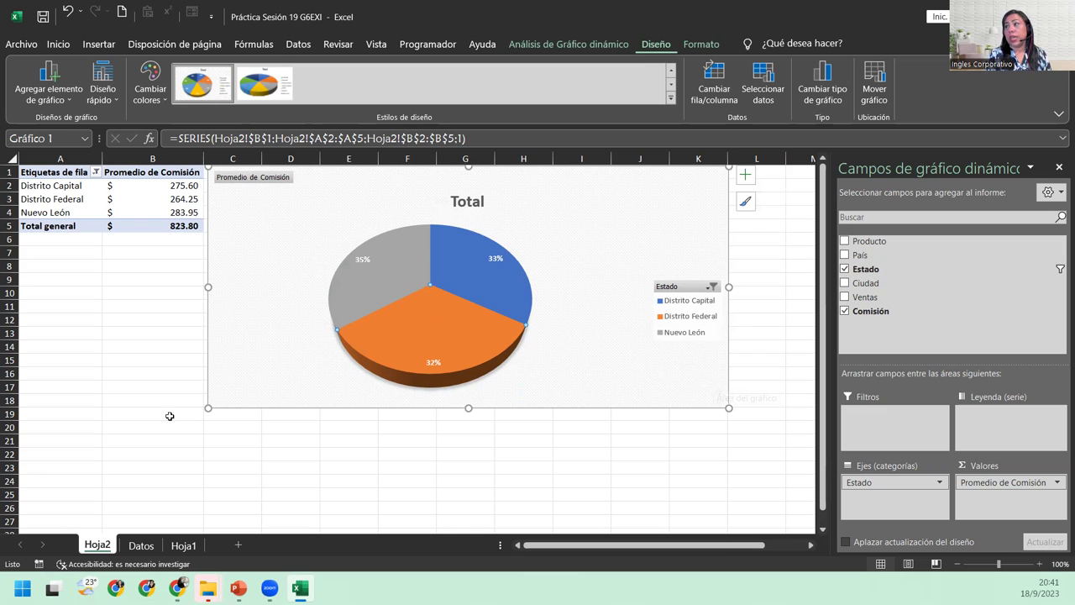
click(124, 314)
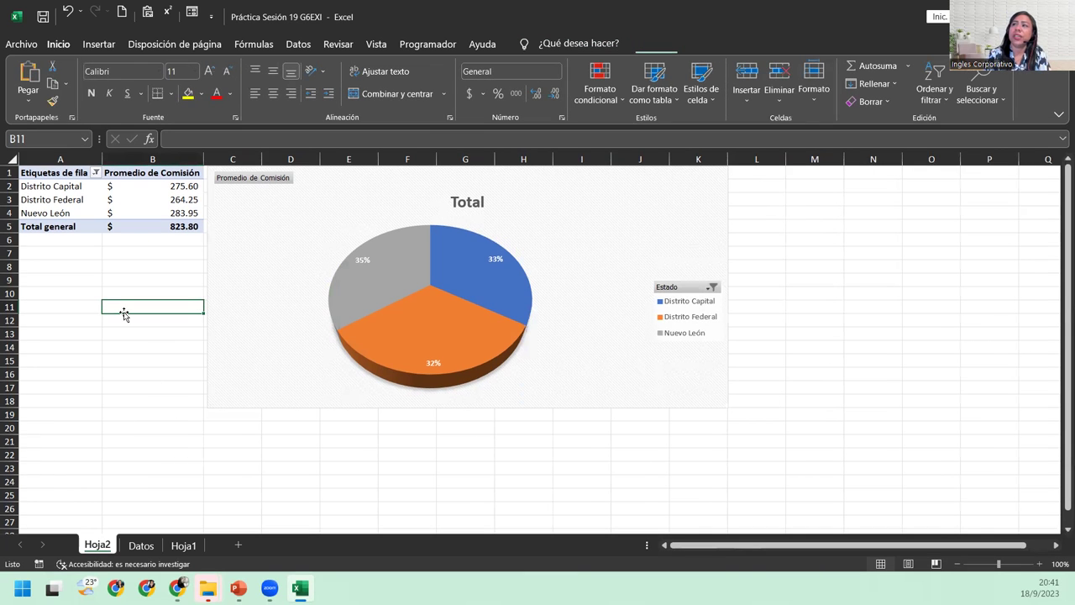
click(236, 387)
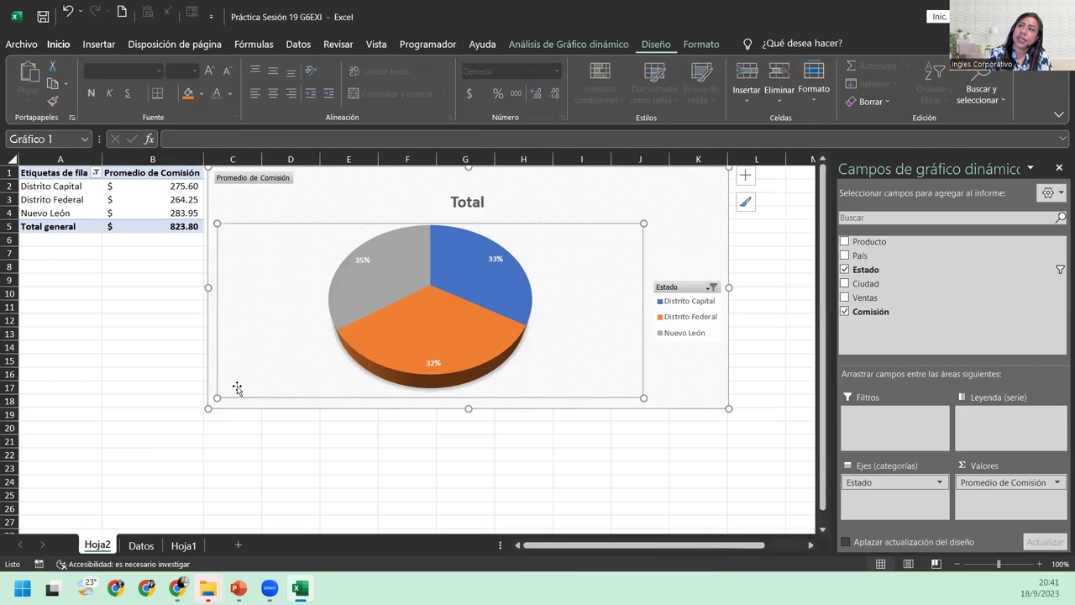
click(210, 386)
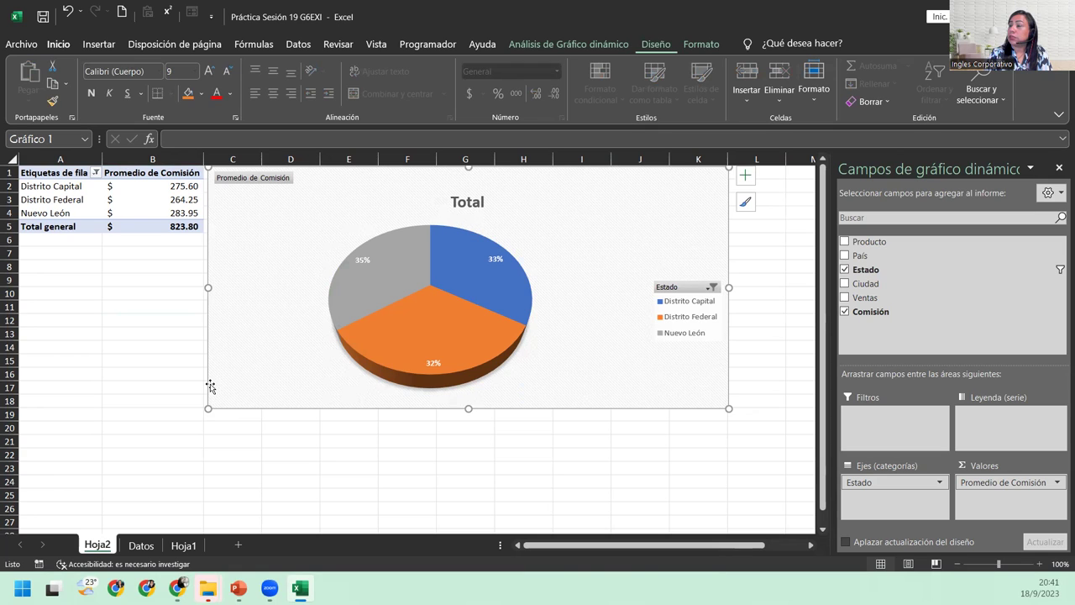
click(712, 287)
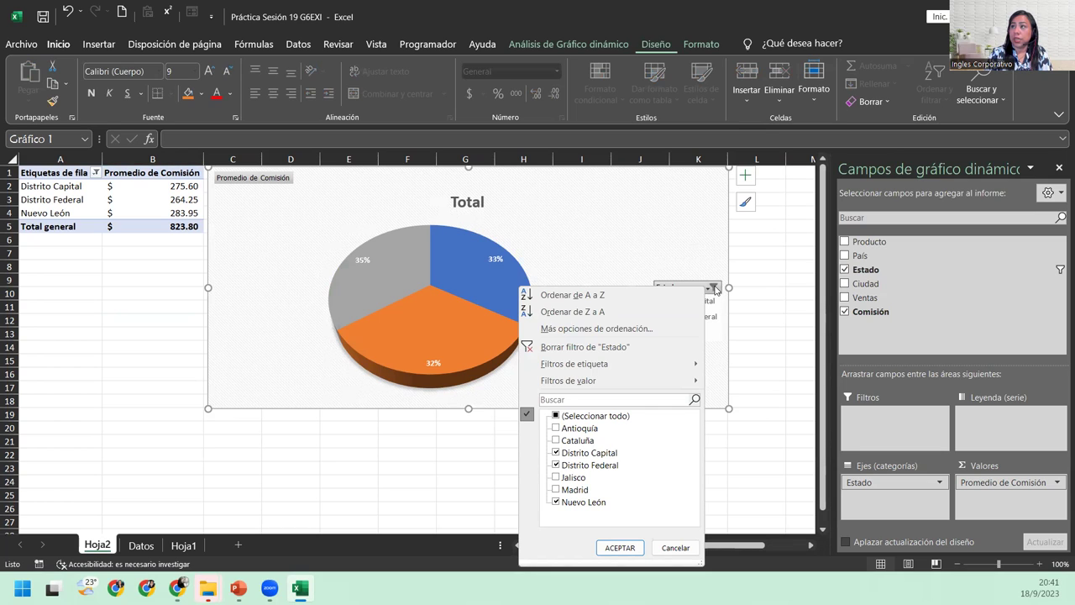
click(715, 392)
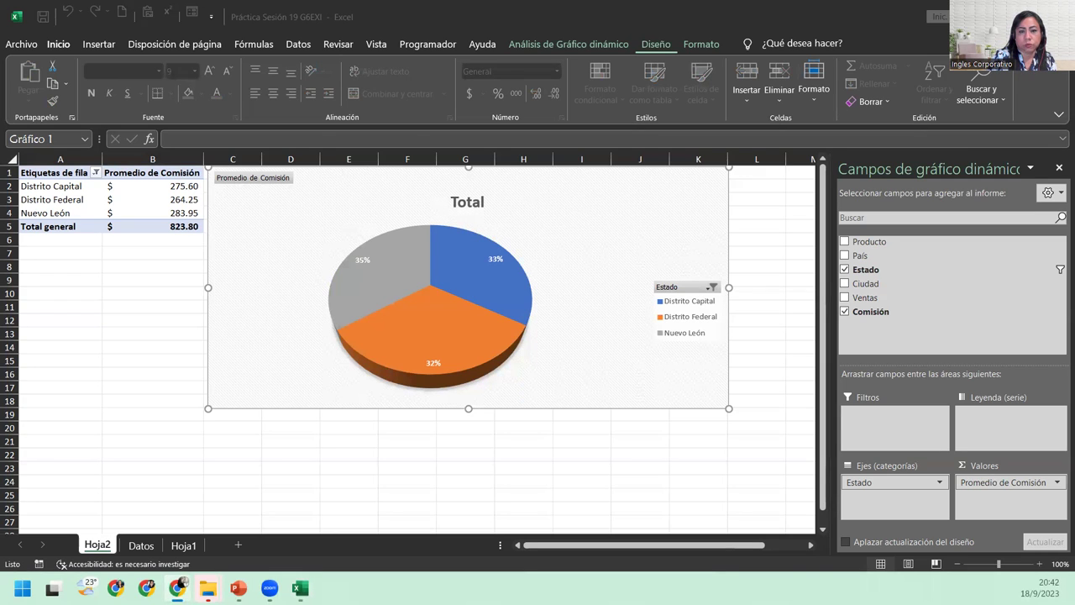
click(576, 243)
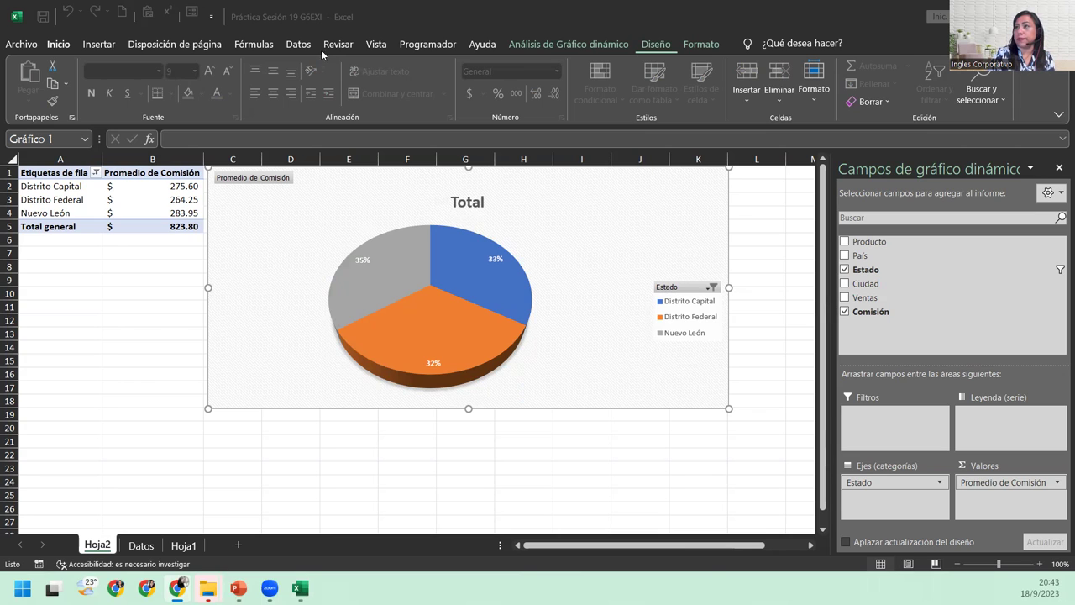
click(286, 202)
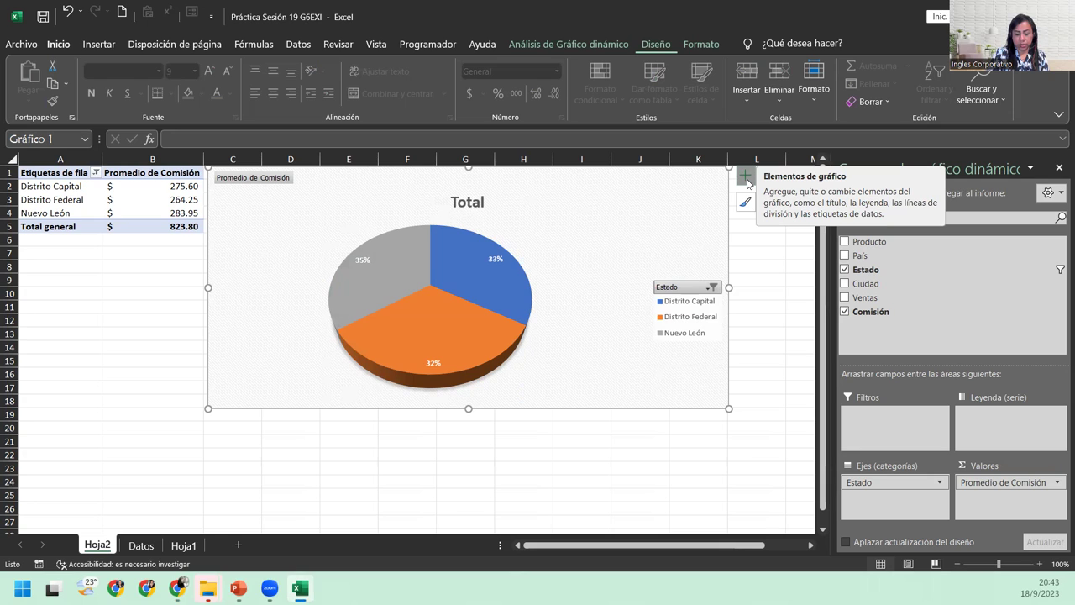
click(747, 178)
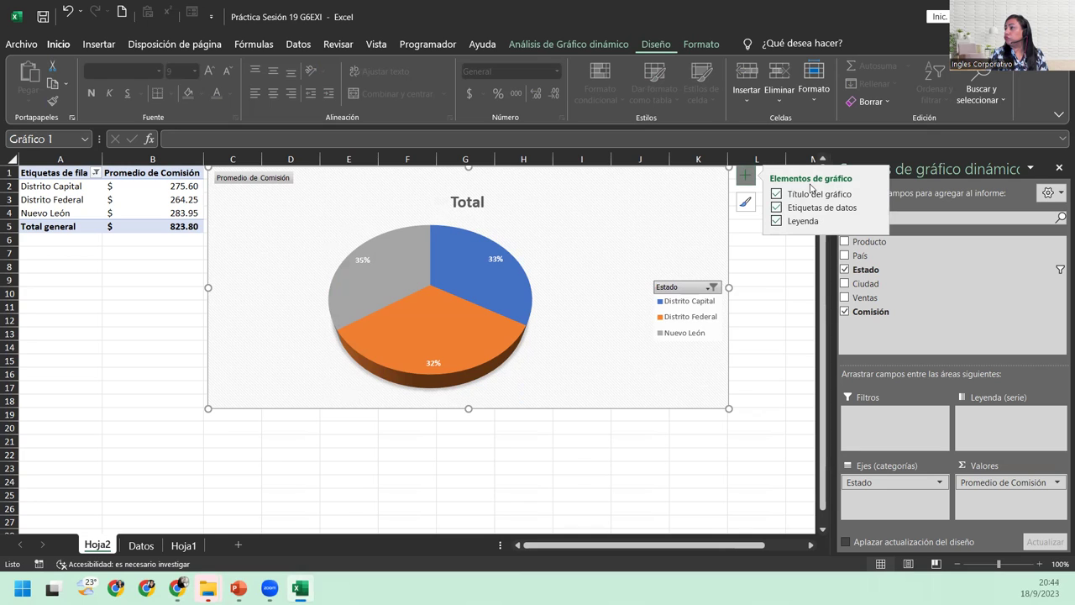
click(875, 220)
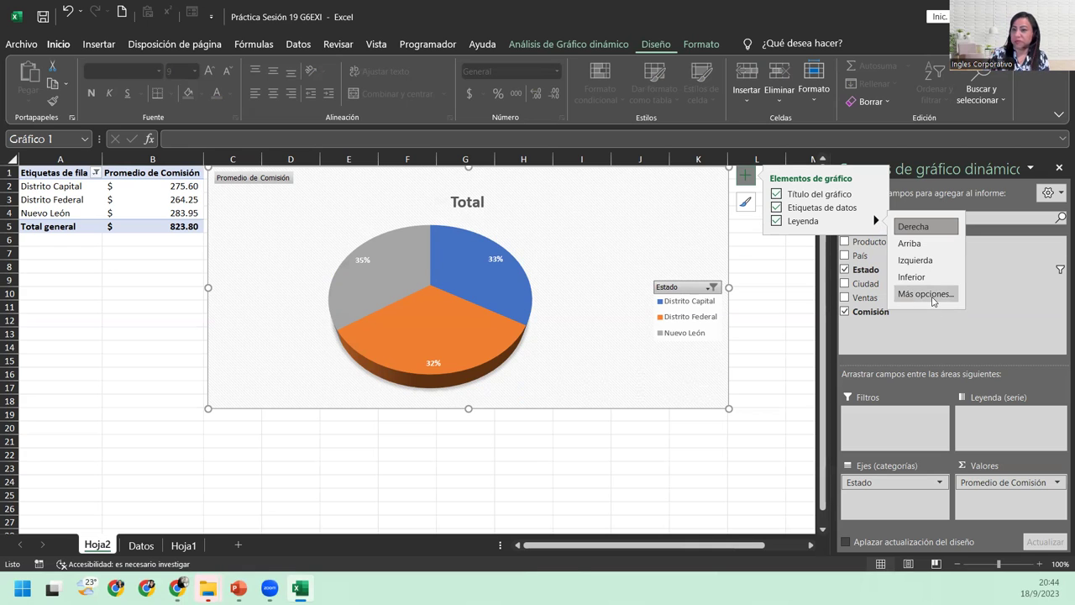
click(932, 301)
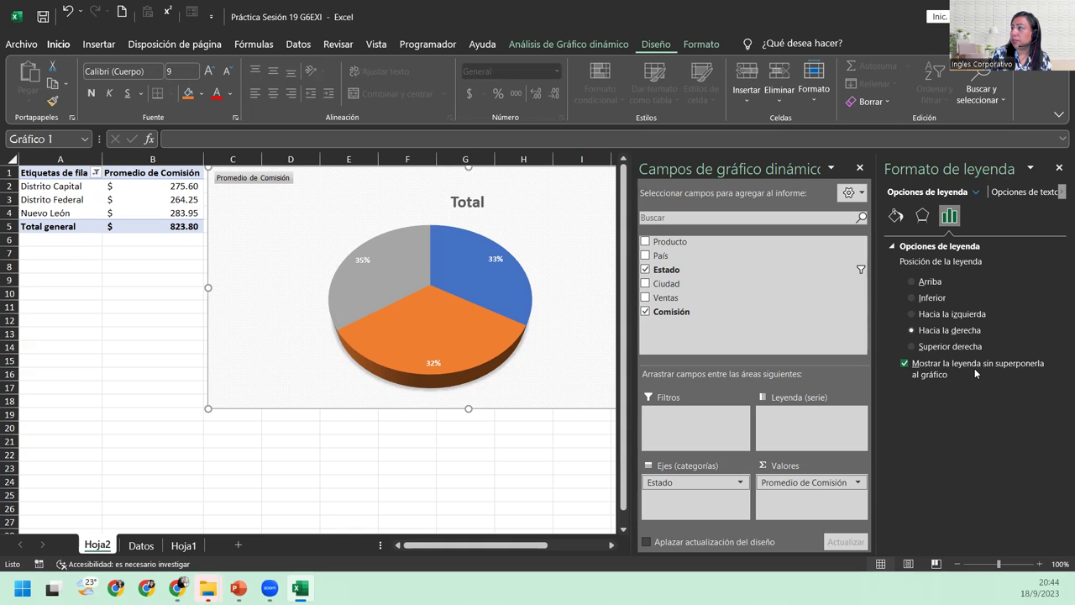
click(923, 218)
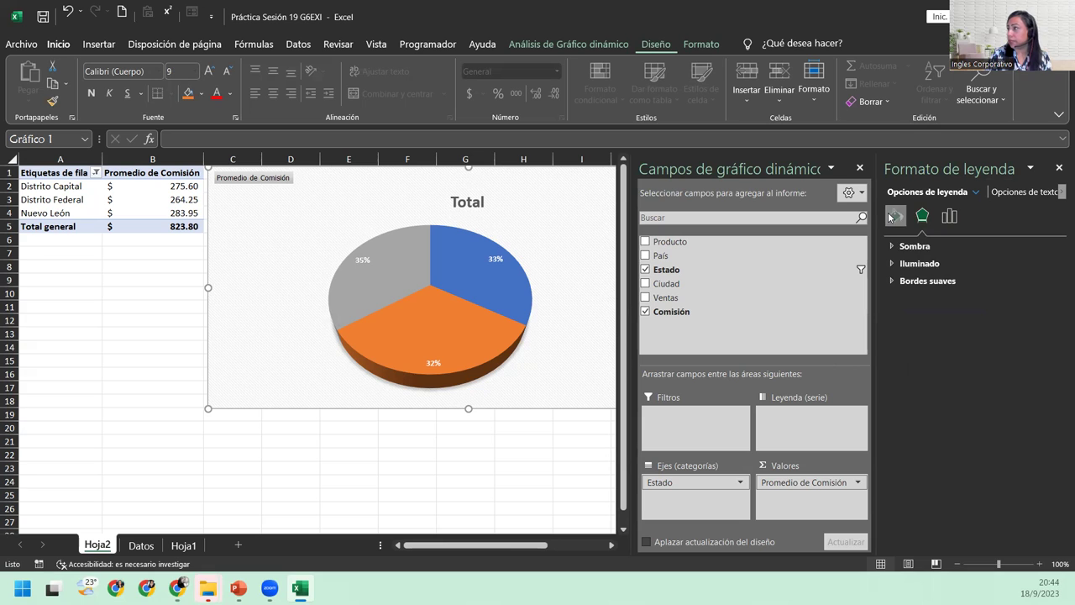
click(896, 216)
click(1031, 192)
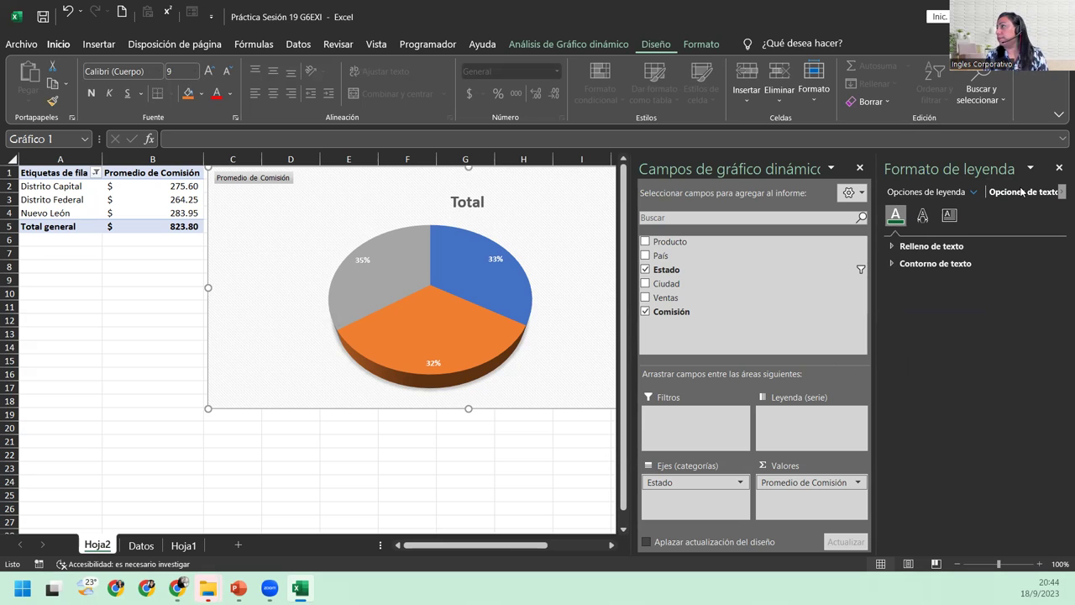
click(948, 195)
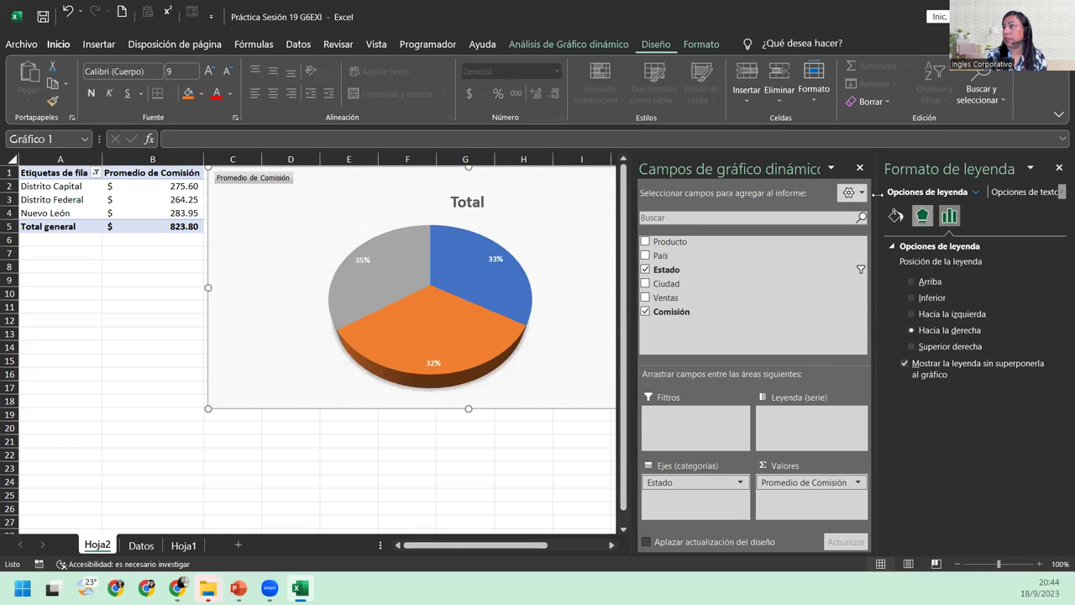
click(1059, 169)
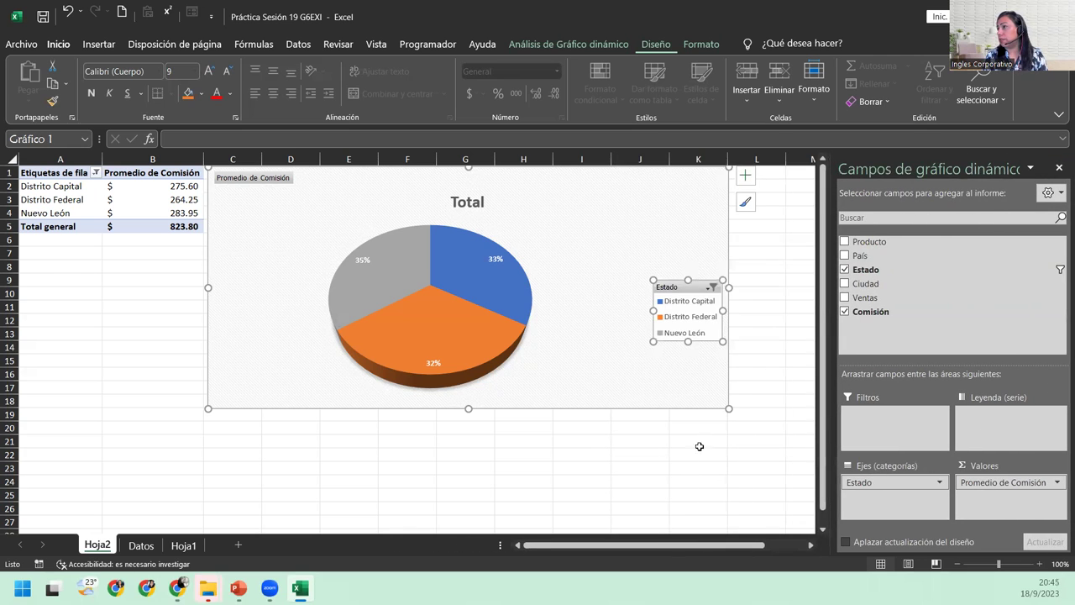
Check (Seleccionar todo) in the Estado filter so all seven states, including Antioquia and Madrid, return
click(710, 287)
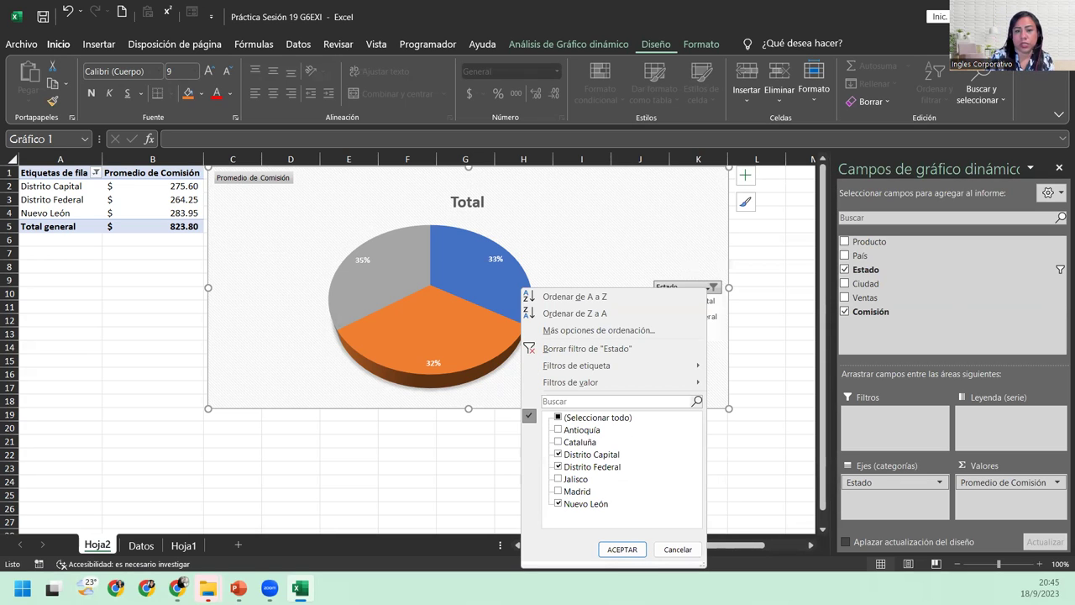
click(622, 549)
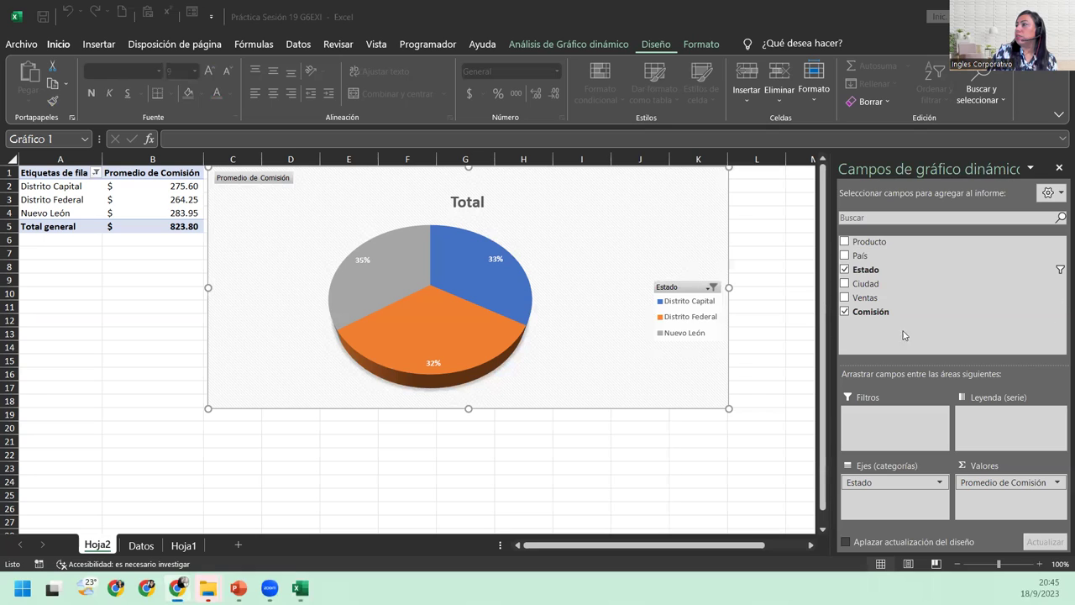
click(710, 287)
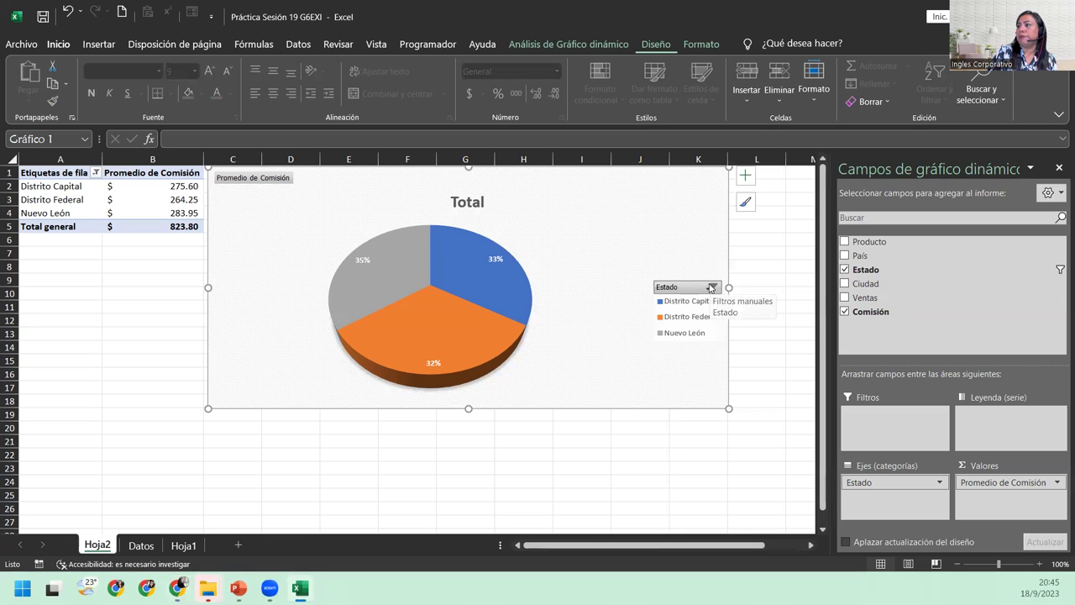
click(690, 287)
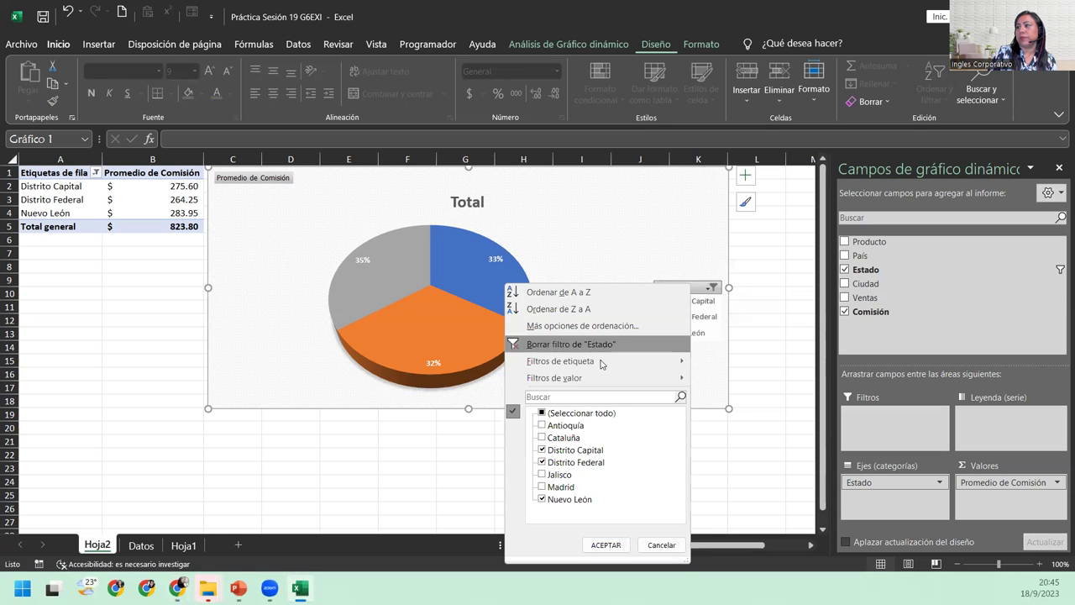
click(542, 413)
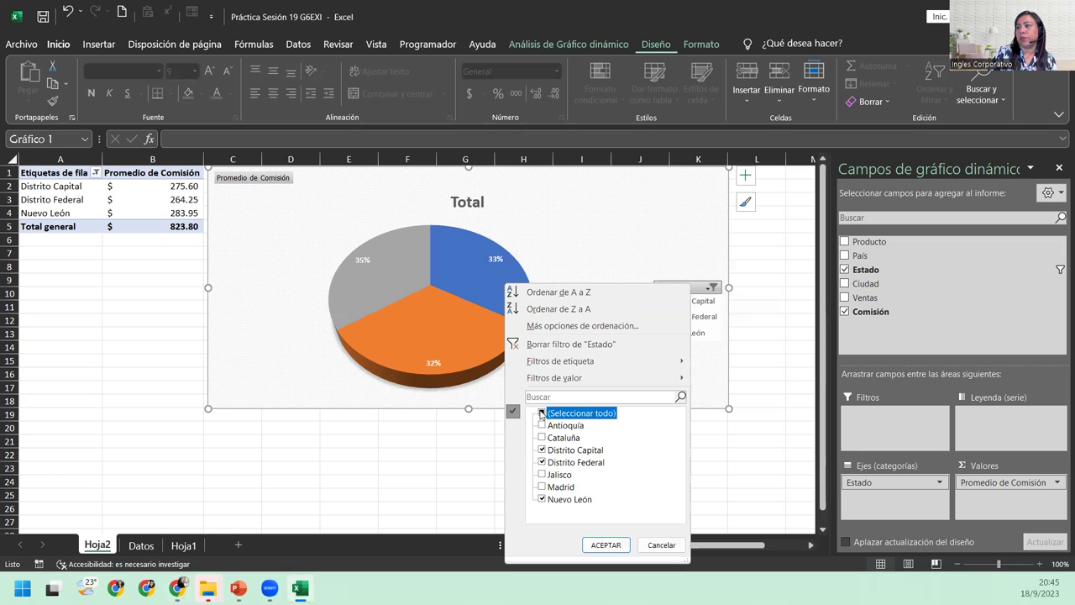
click(605, 545)
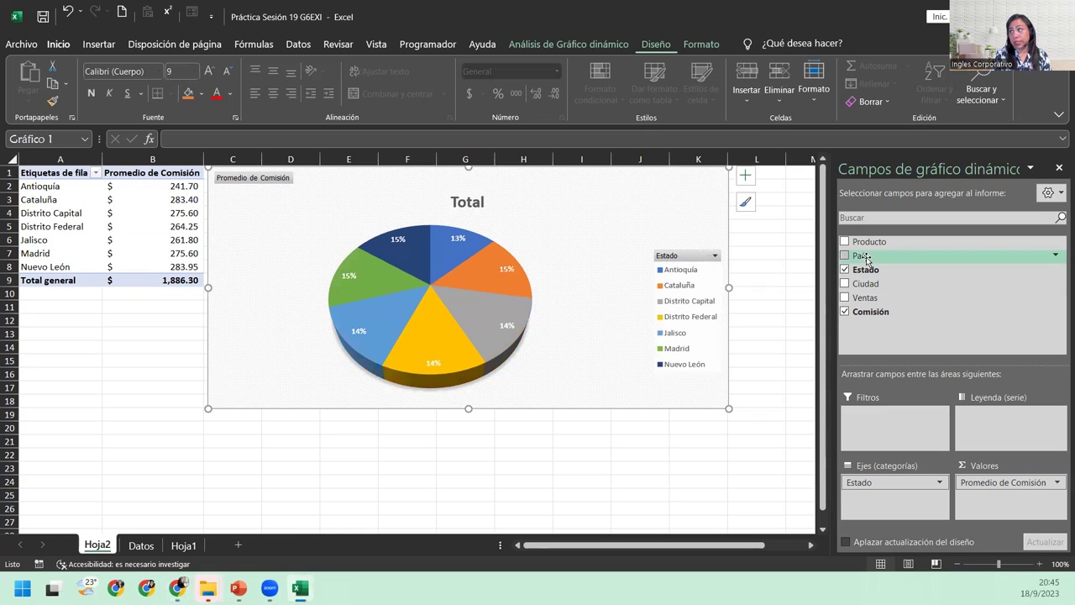
Drag País into the Filtros area so the report filter shows (Todas)
drag(867, 261, 897, 423)
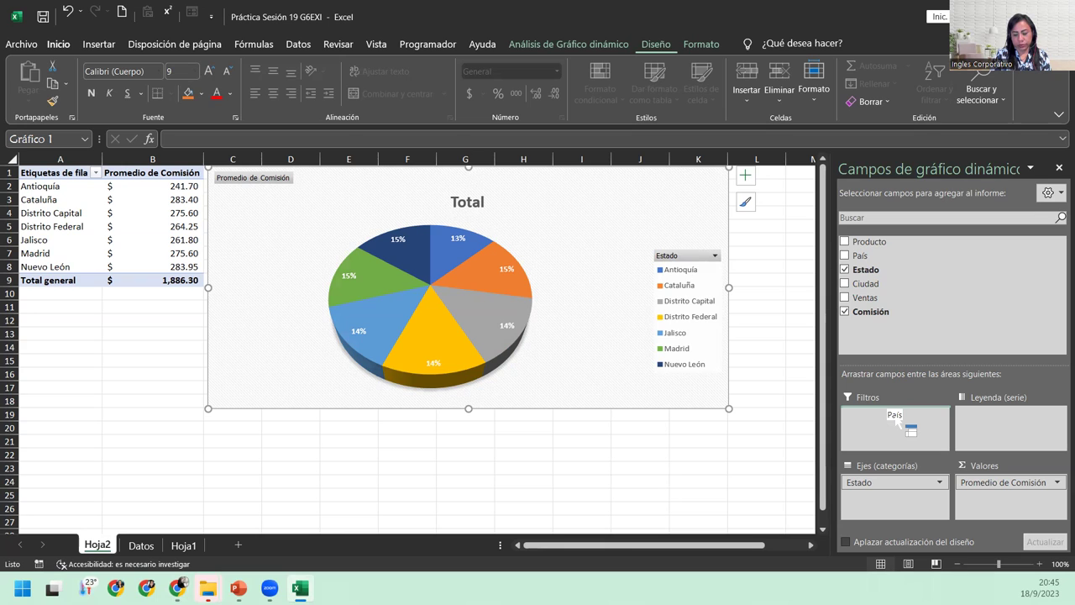
drag(897, 423, 897, 417)
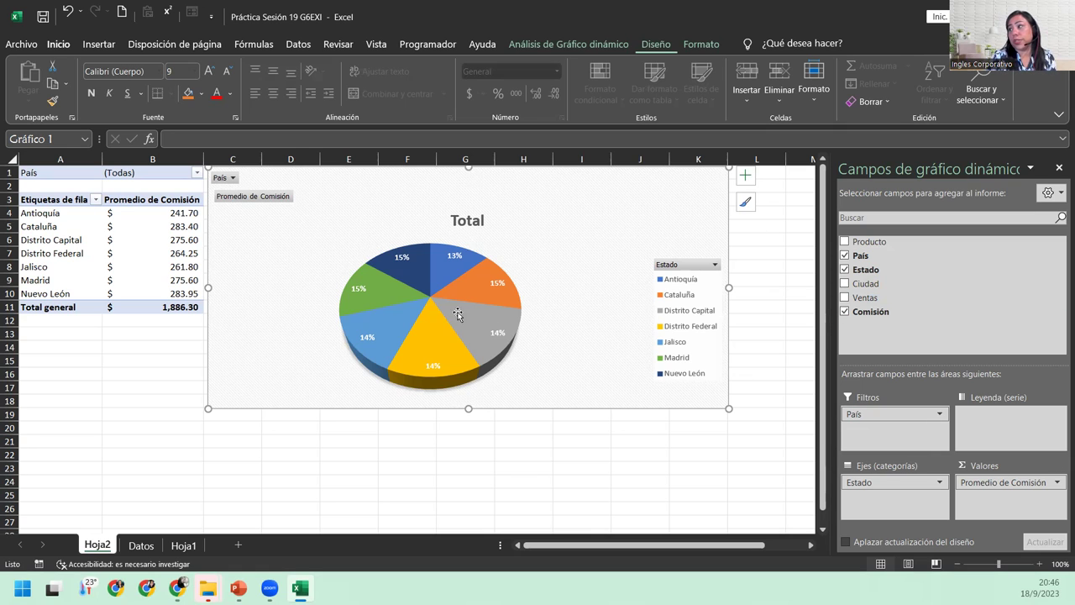
click(197, 172)
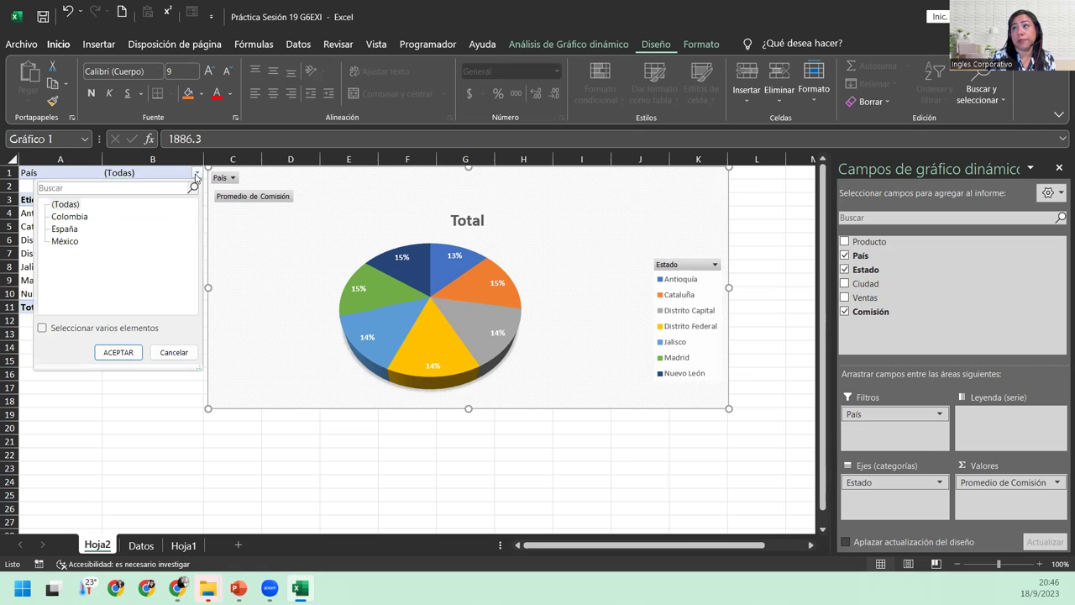
click(68, 216)
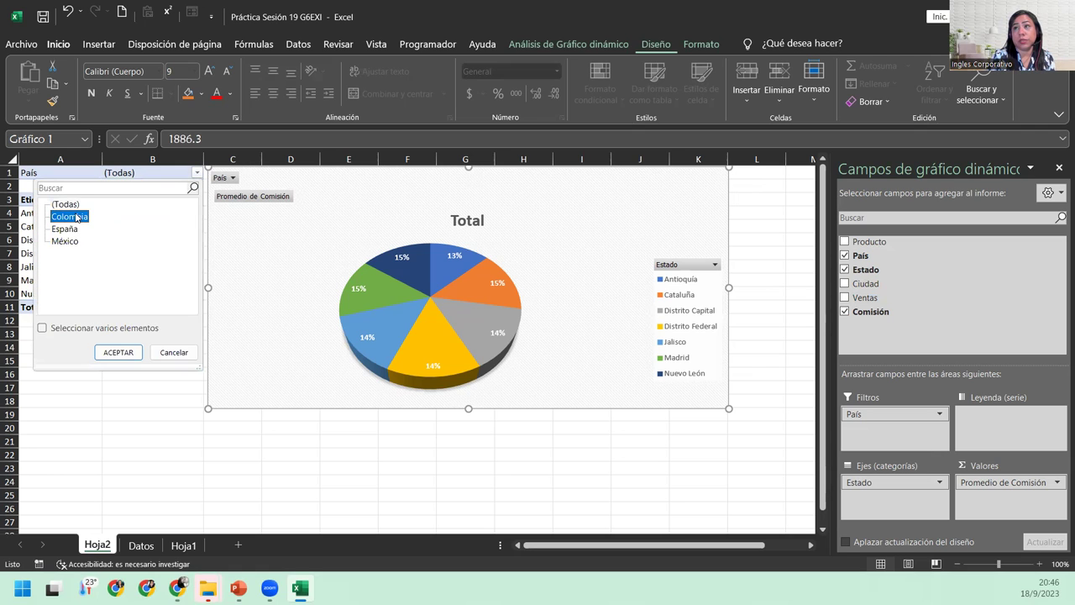
click(117, 352)
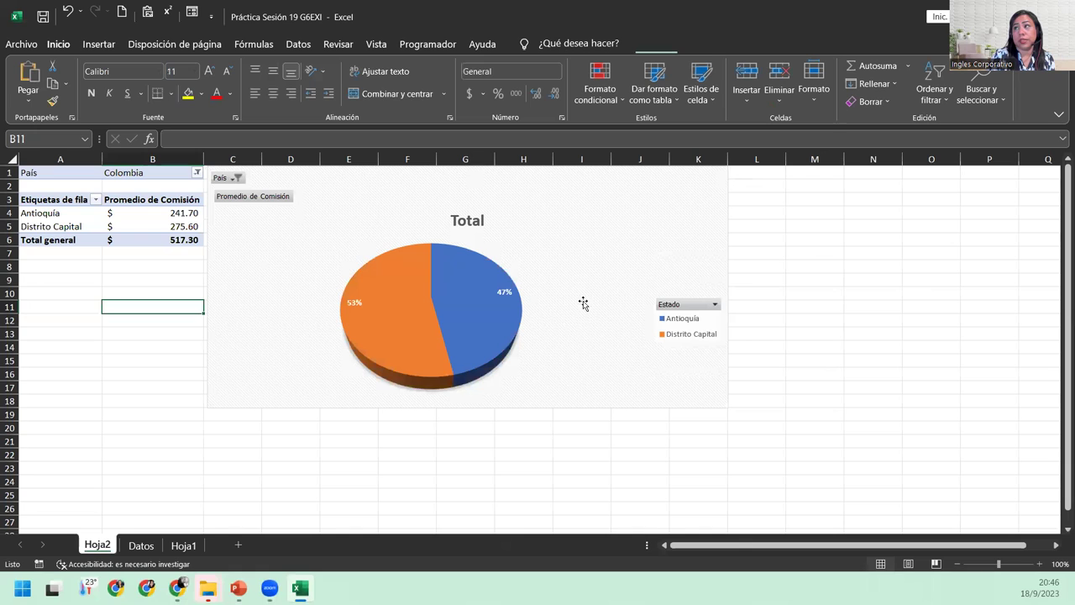
click(196, 172)
click(64, 228)
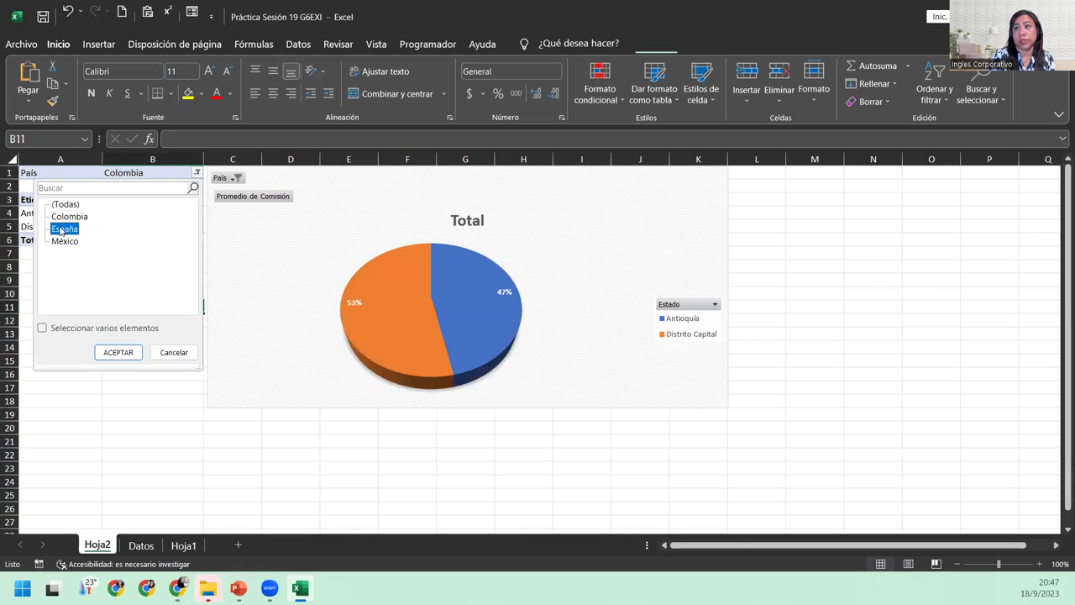
click(117, 352)
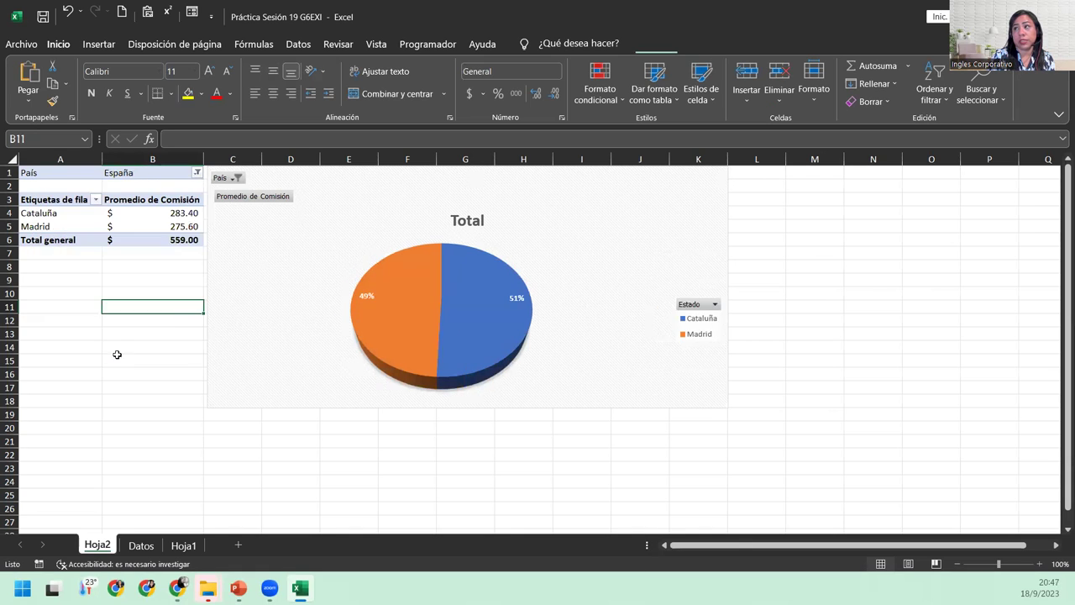
click(197, 172)
click(65, 241)
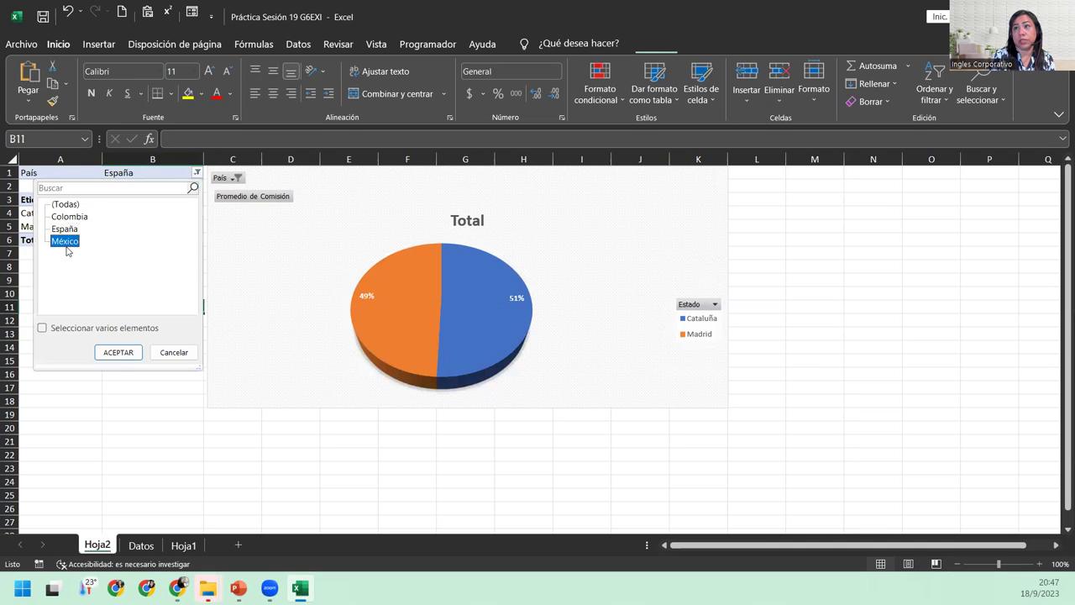
click(118, 351)
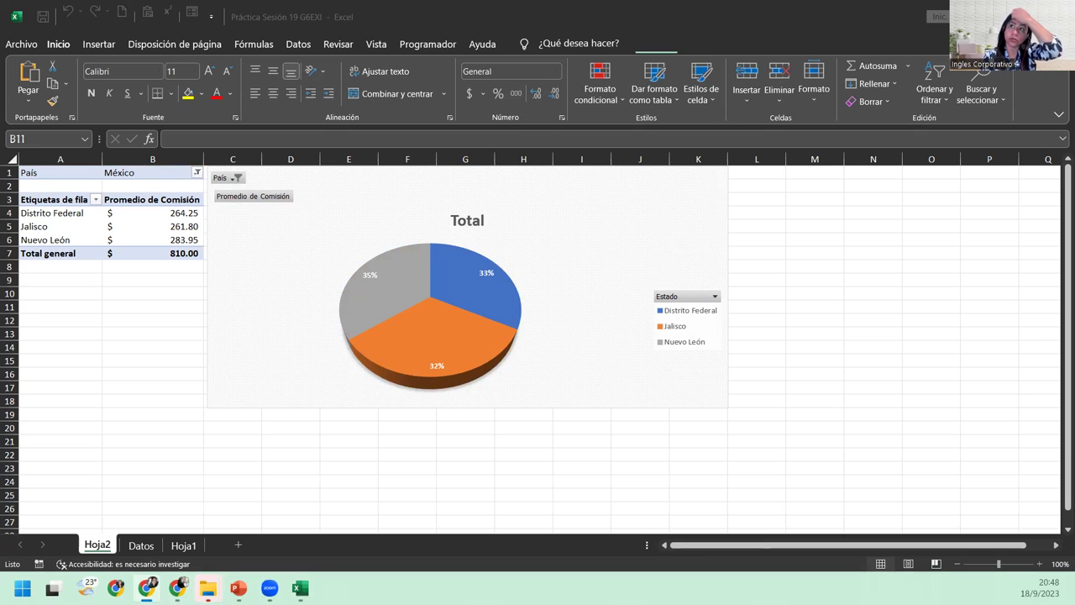
drag(236, 177, 235, 174)
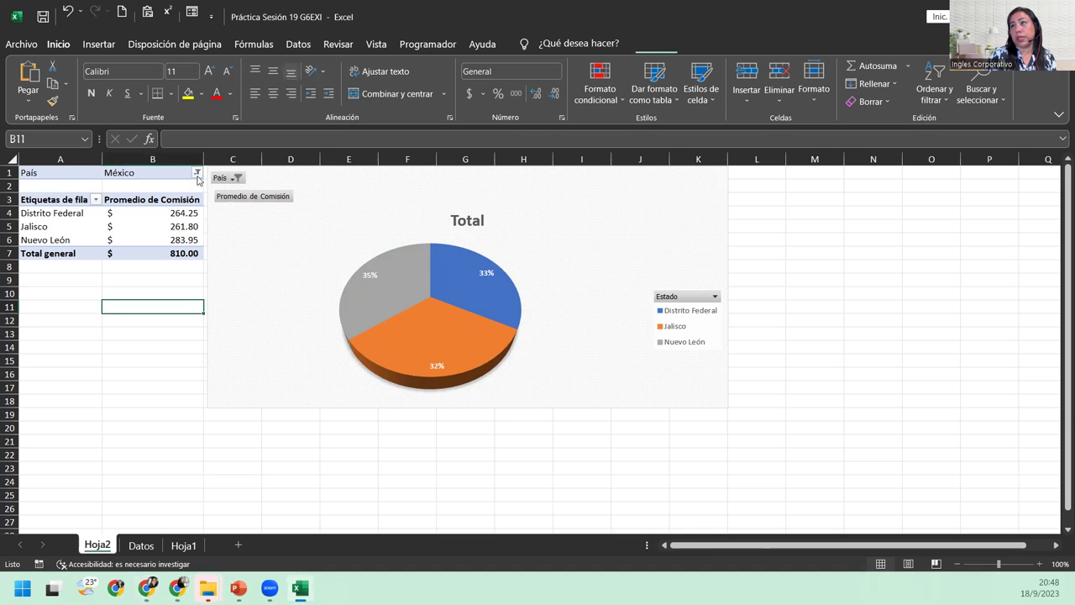
click(197, 173)
click(65, 204)
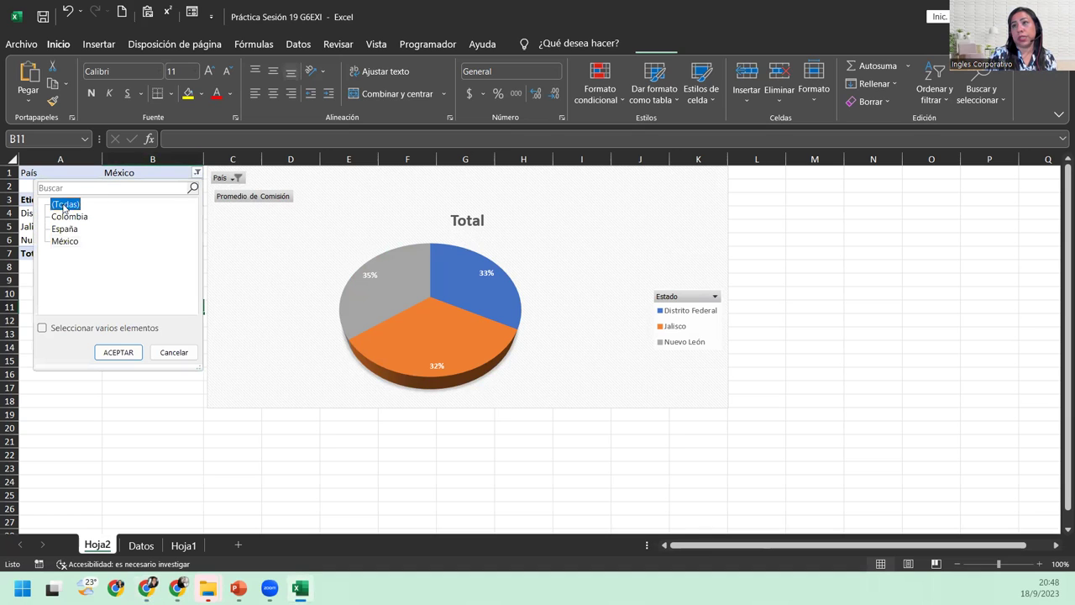
click(118, 352)
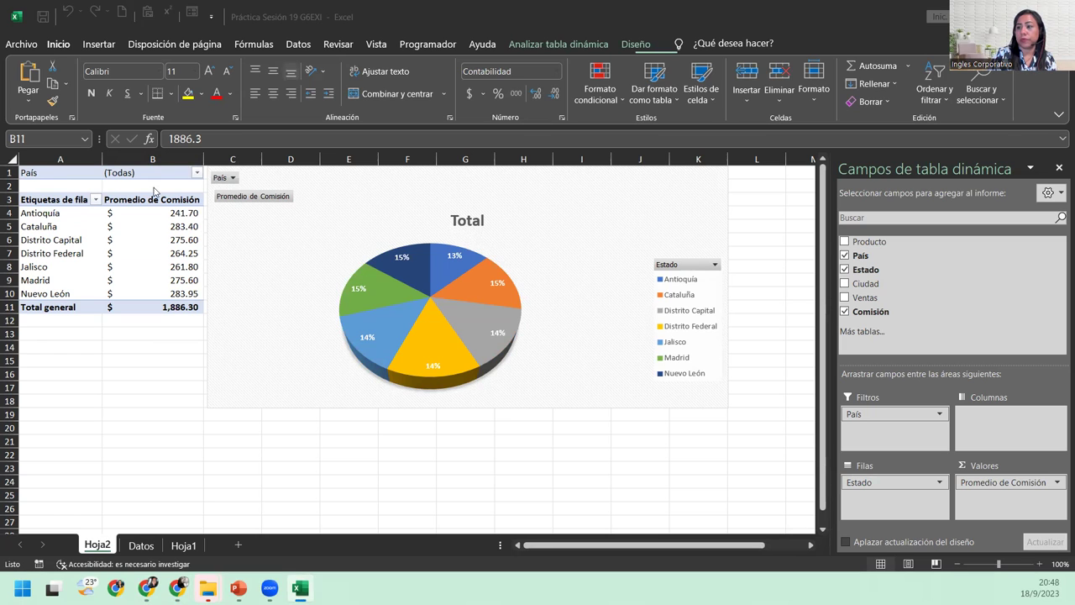
click(184, 548)
click(184, 547)
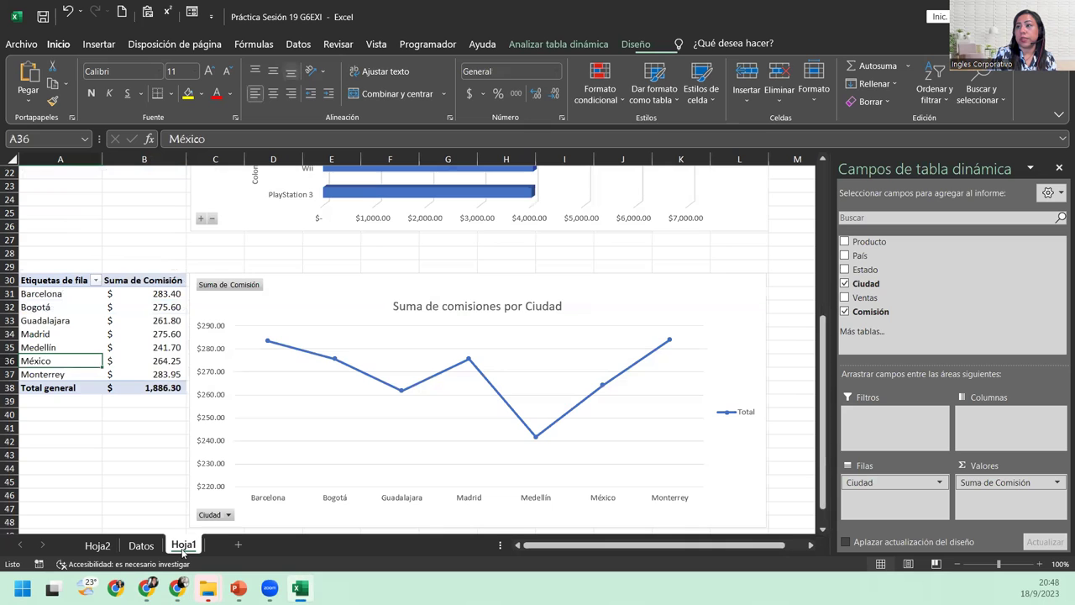
scroll(132, 391, up, 5)
scroll(132, 391, down, 4)
scroll(132, 392, down, 1)
scroll(126, 437, down, 3)
click(141, 545)
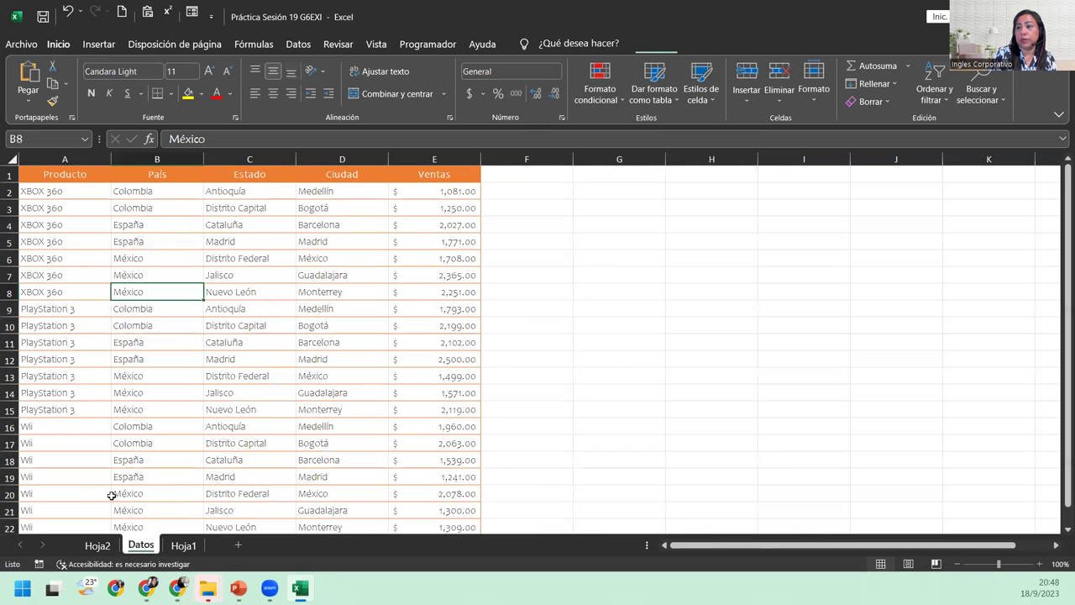
click(104, 548)
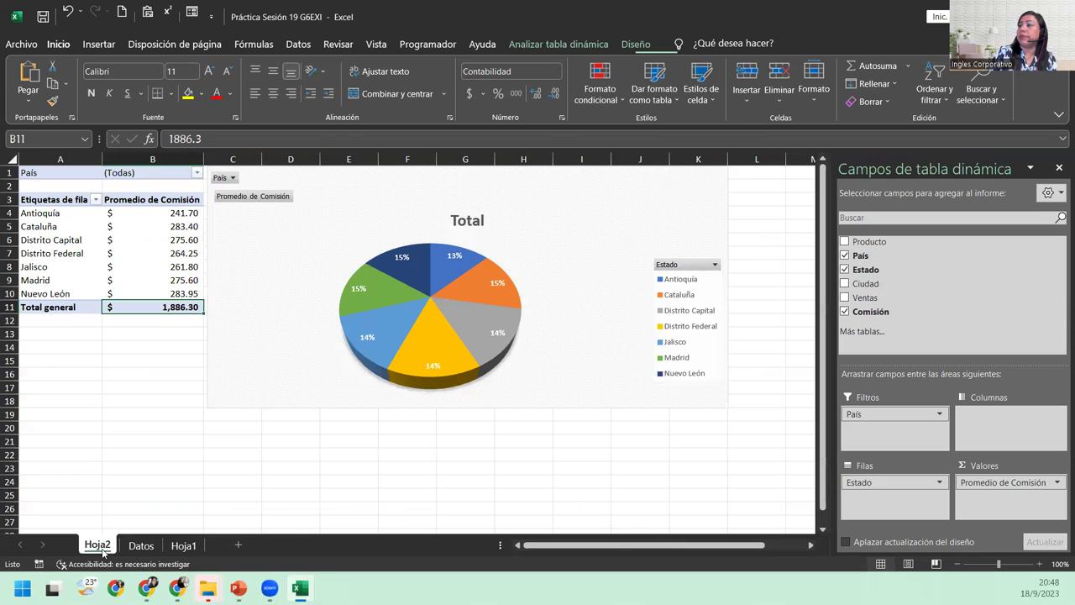
click(141, 546)
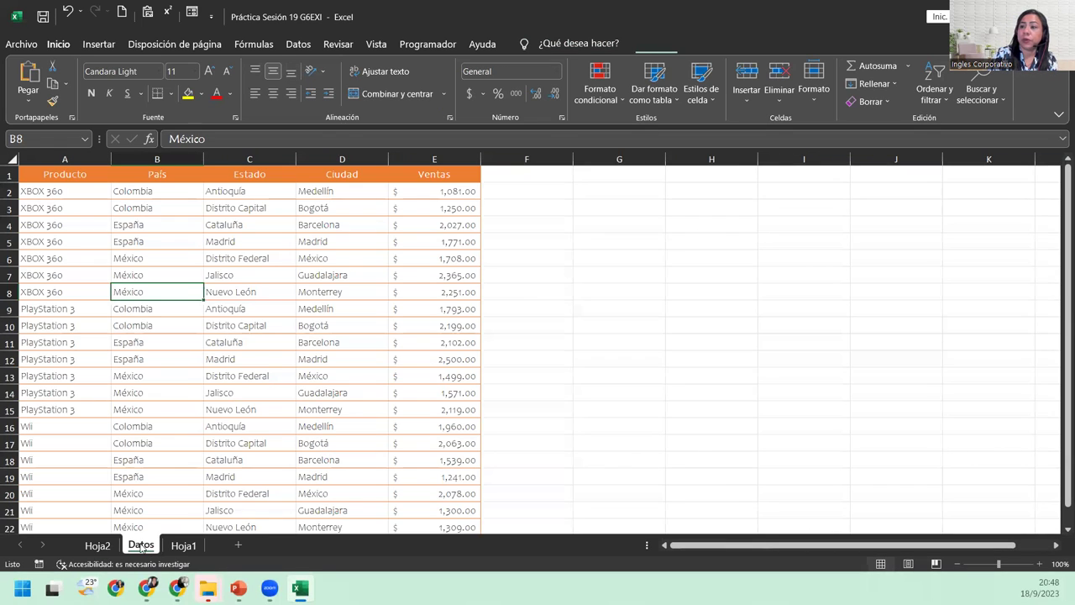
click(97, 546)
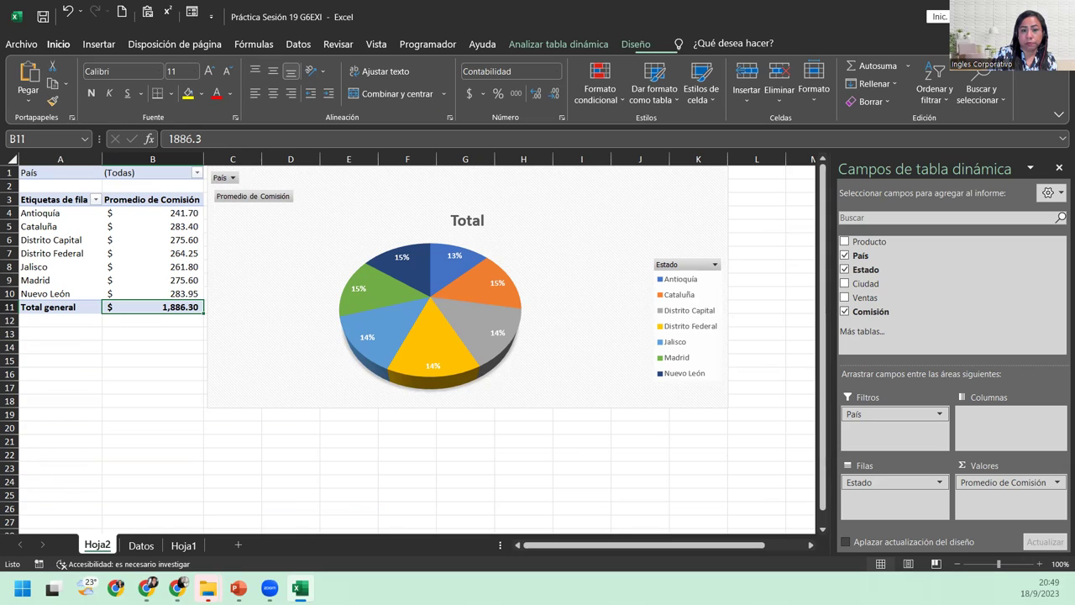
key(alt+Tab)
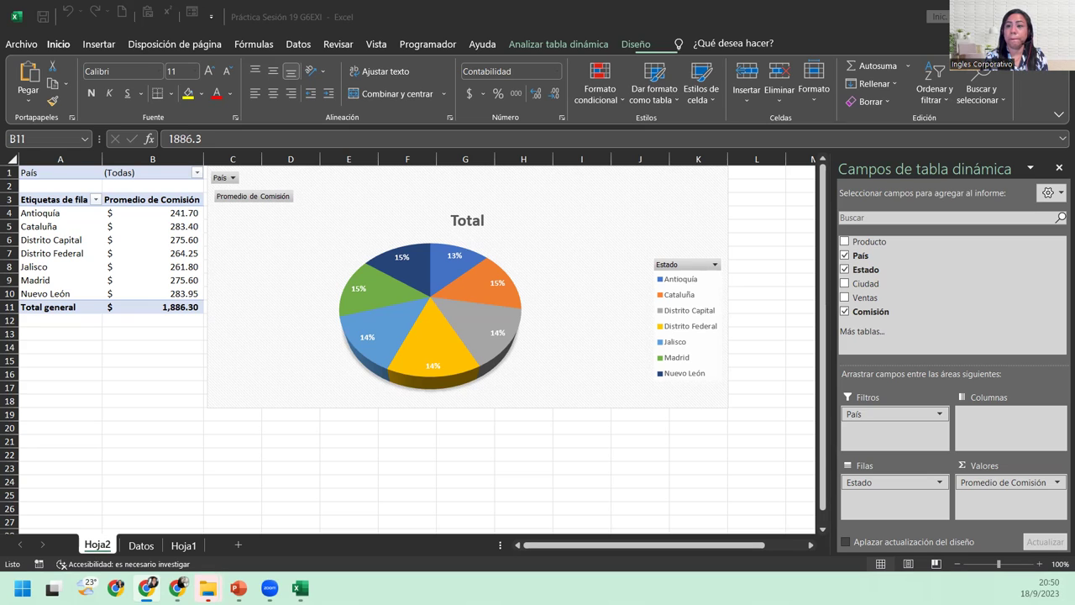
click(152, 307)
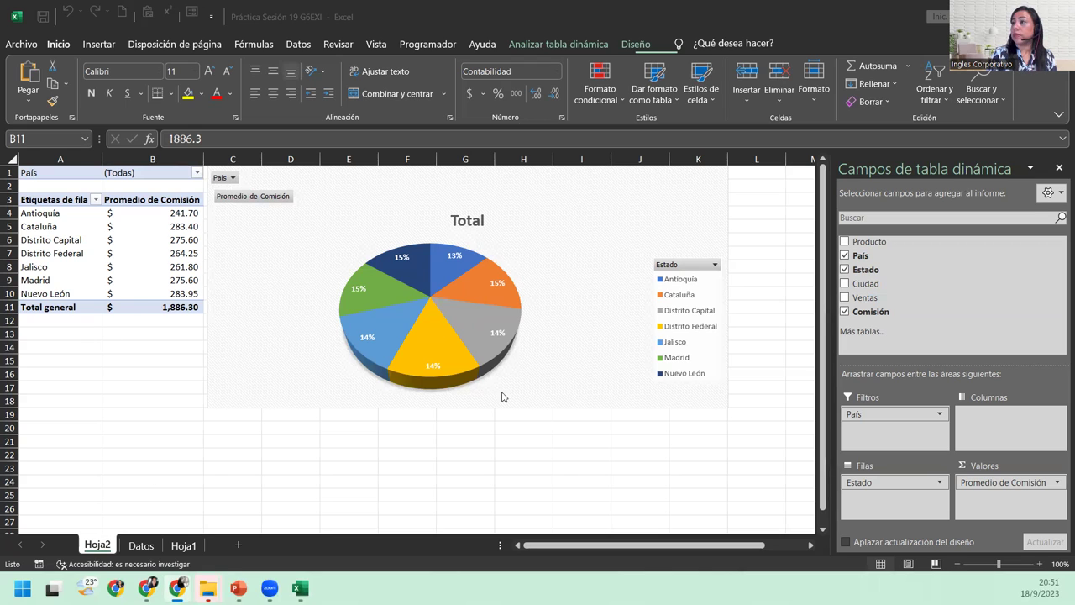
Insert a pivot chart from the Datos table onto existing sheet Hoja2 at cell A25
click(141, 545)
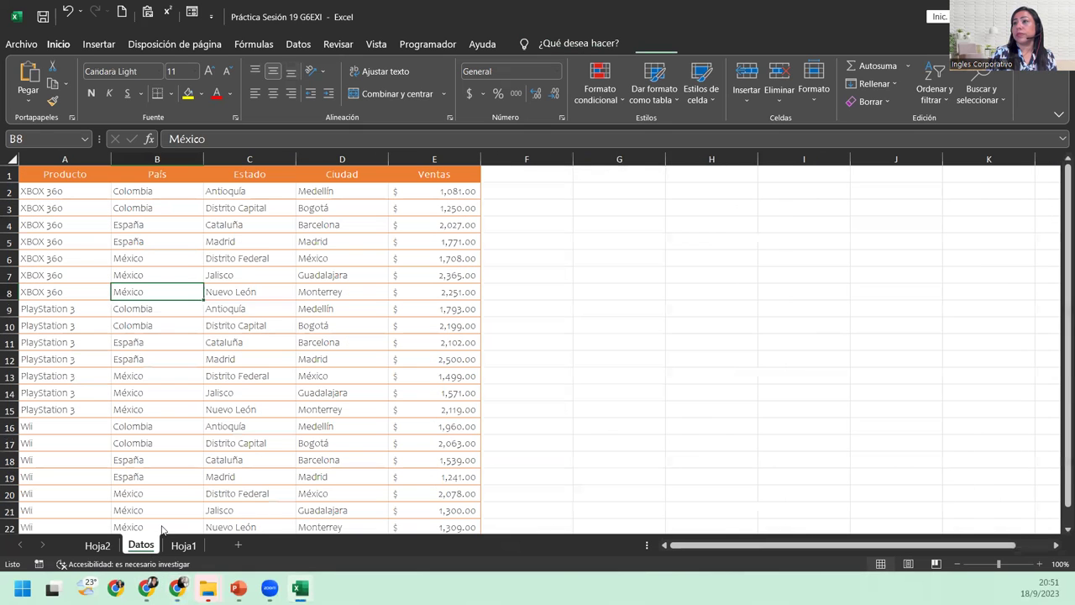
click(97, 44)
click(547, 95)
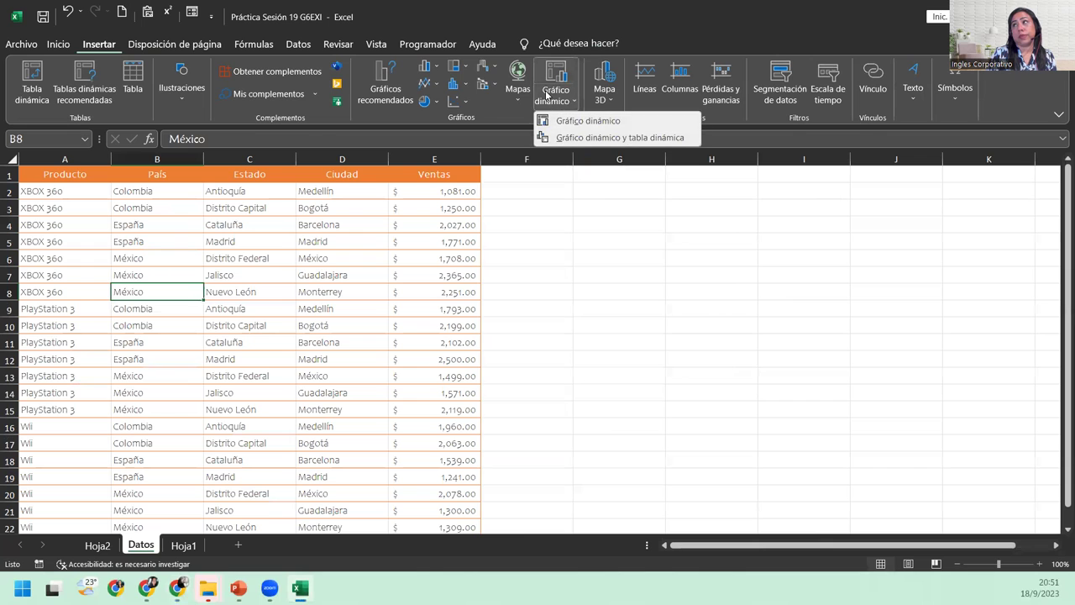
click(588, 120)
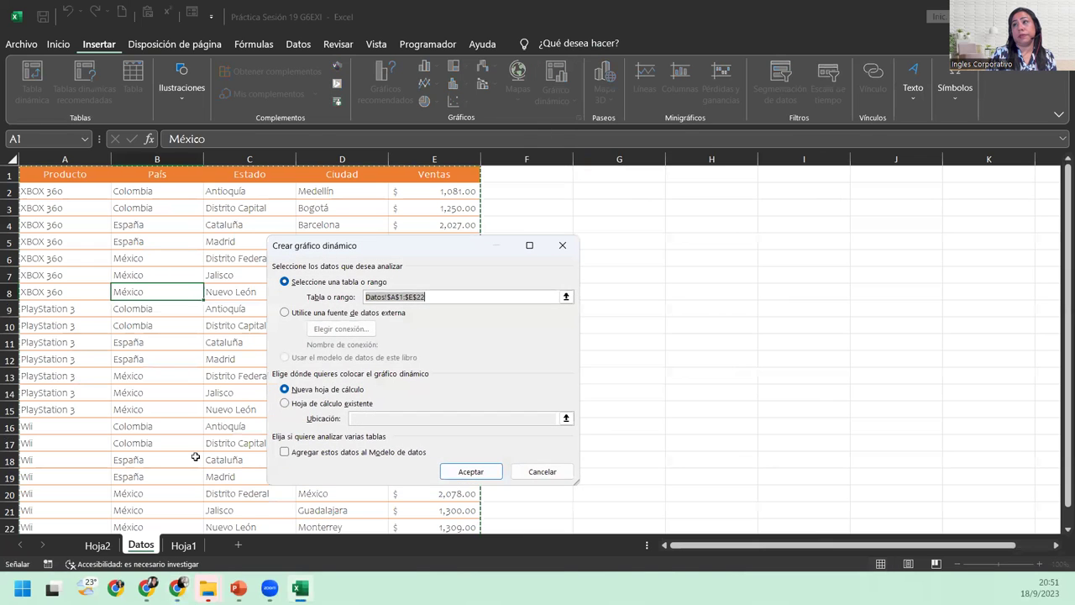
click(285, 403)
click(102, 546)
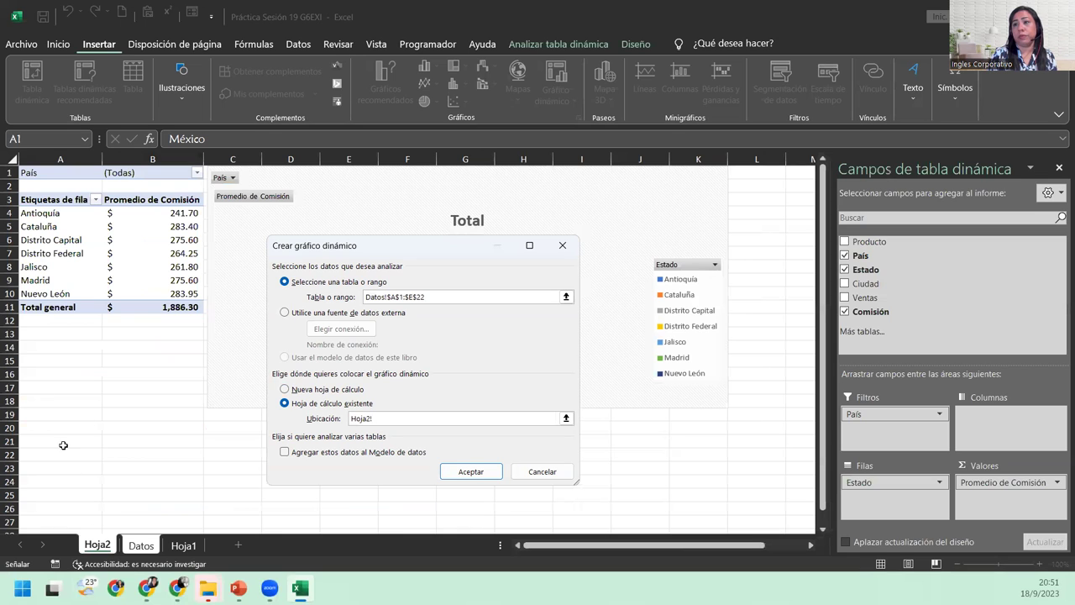
click(60, 494)
click(473, 473)
Move the empty chart placeholder below the pie chart so they don't overlap
scroll(380, 462, down, 4)
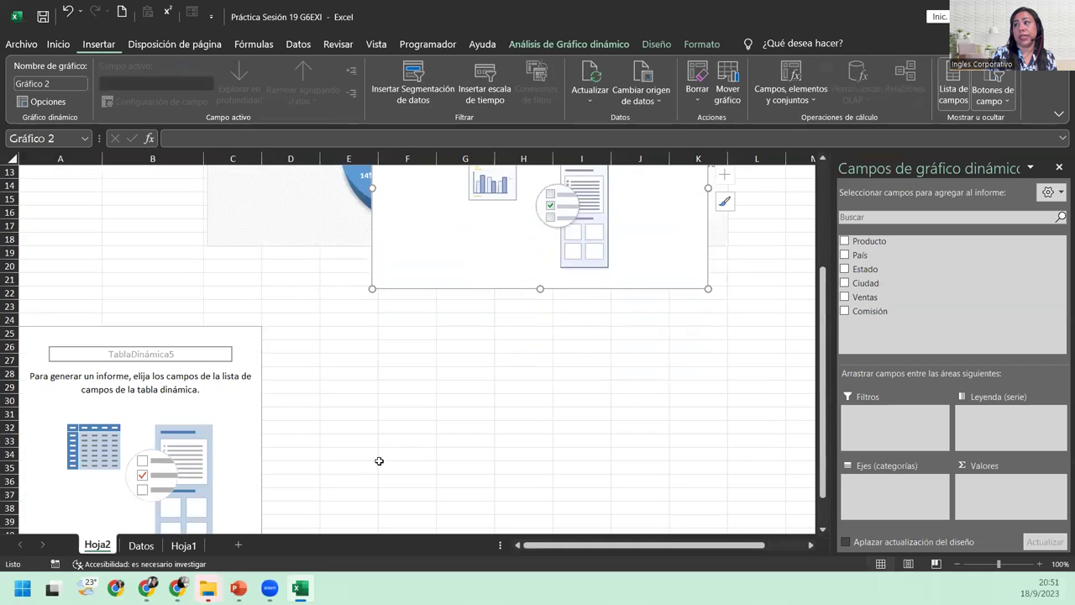
scroll(369, 428, down, 1)
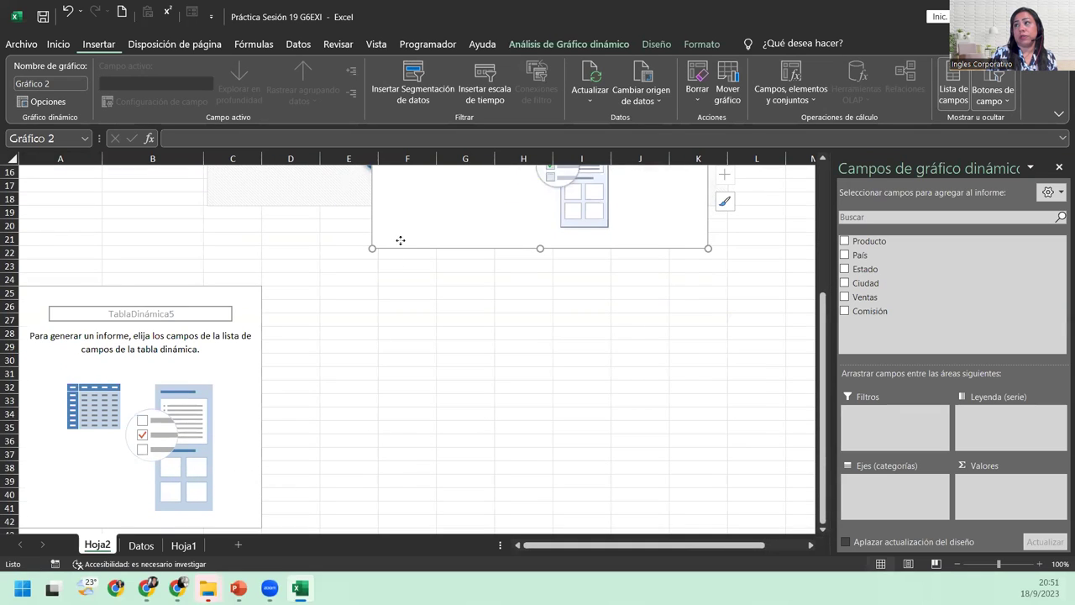
drag(401, 240, 299, 472)
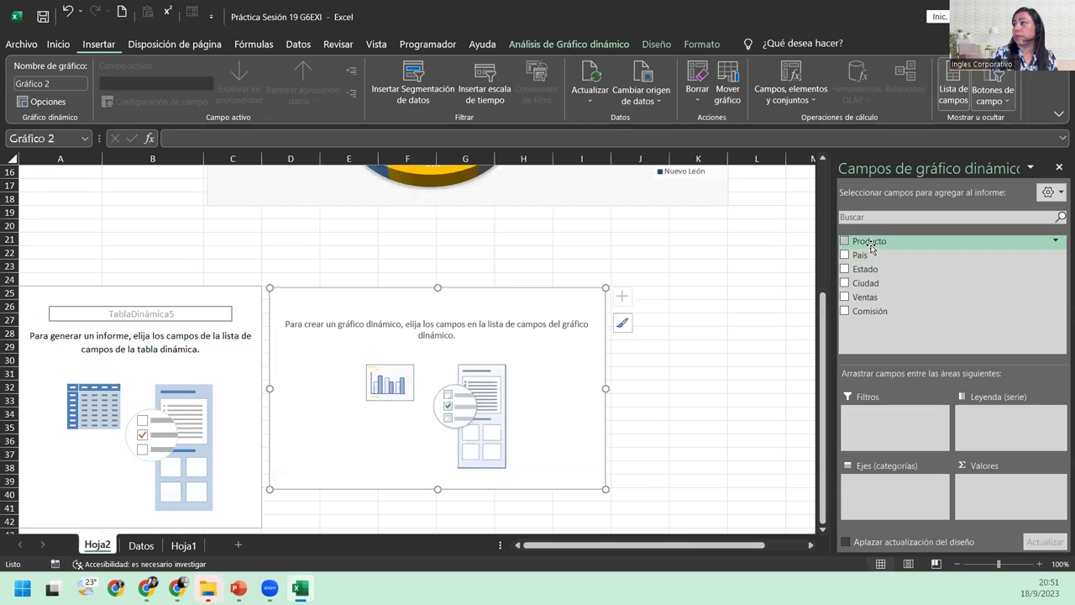
Chart Suma de Ventas with País and Producto as the category axes
drag(861, 254, 886, 504)
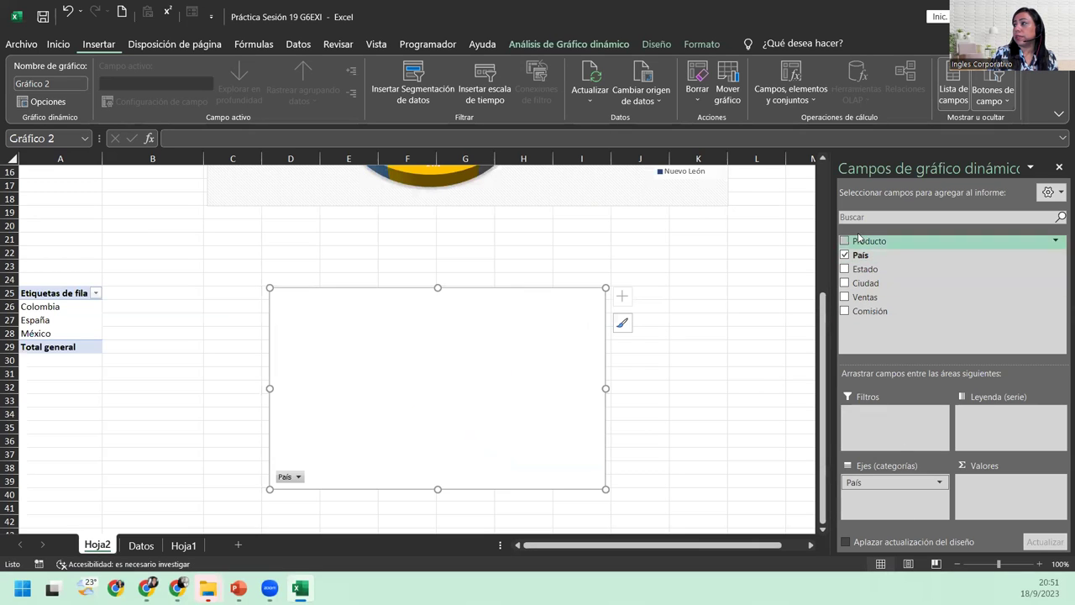
drag(865, 241, 936, 508)
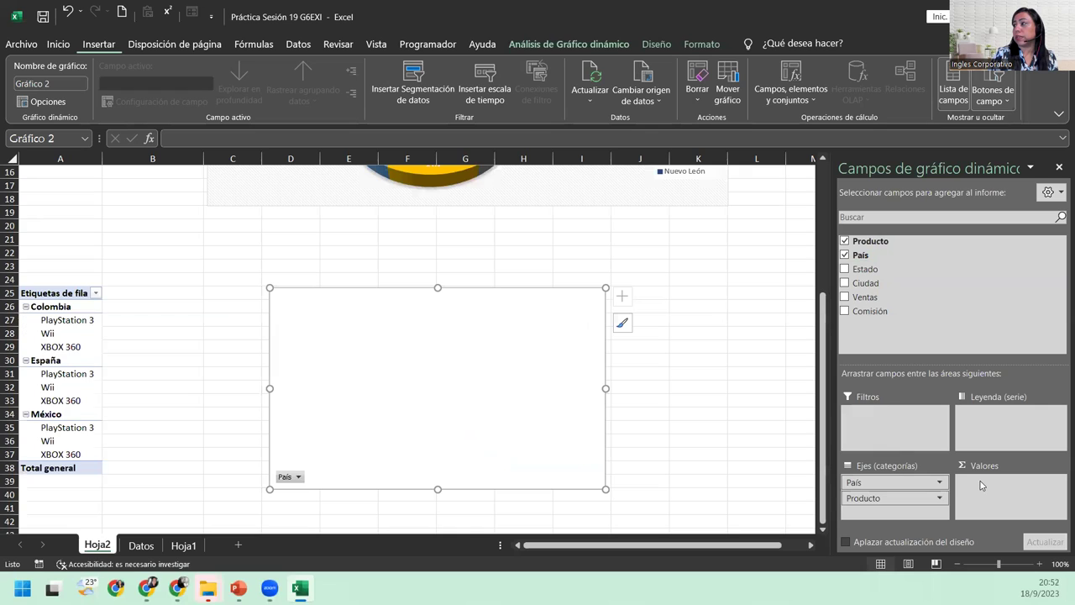
drag(857, 296, 1020, 495)
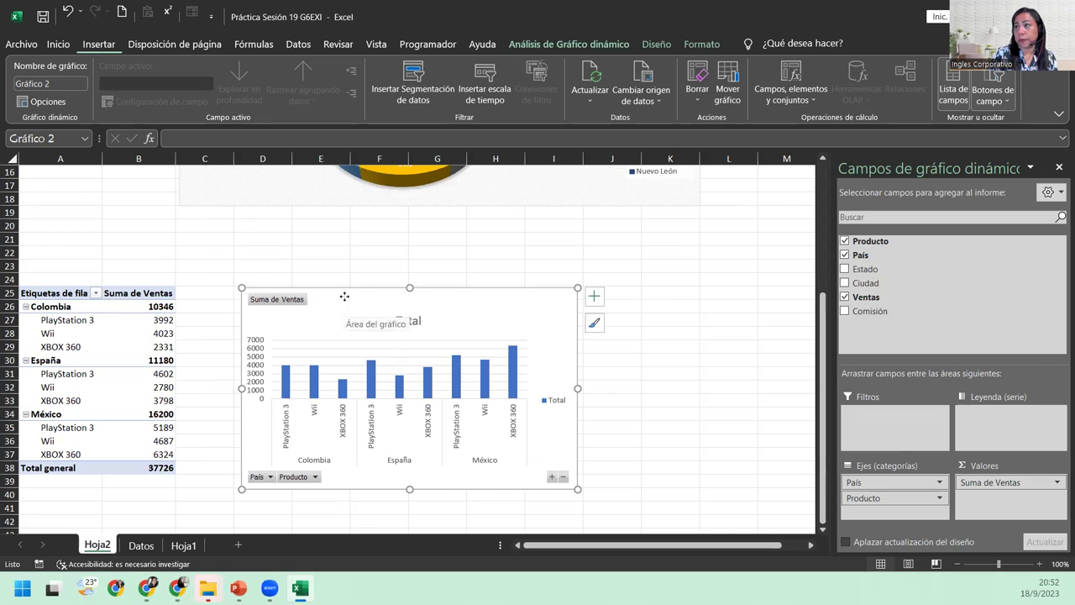
Move the column chart left and enlarge it wider and taller
drag(345, 296, 283, 298)
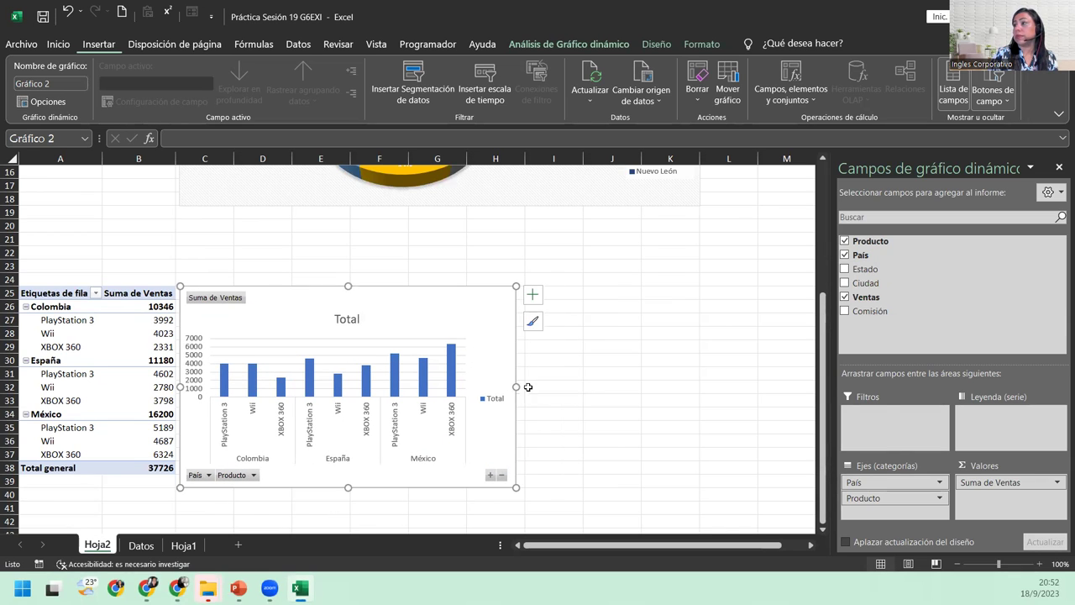
drag(516, 386, 698, 418)
scroll(508, 420, down, 3)
drag(437, 365, 446, 497)
scroll(458, 391, up, 1)
scroll(458, 392, down, 1)
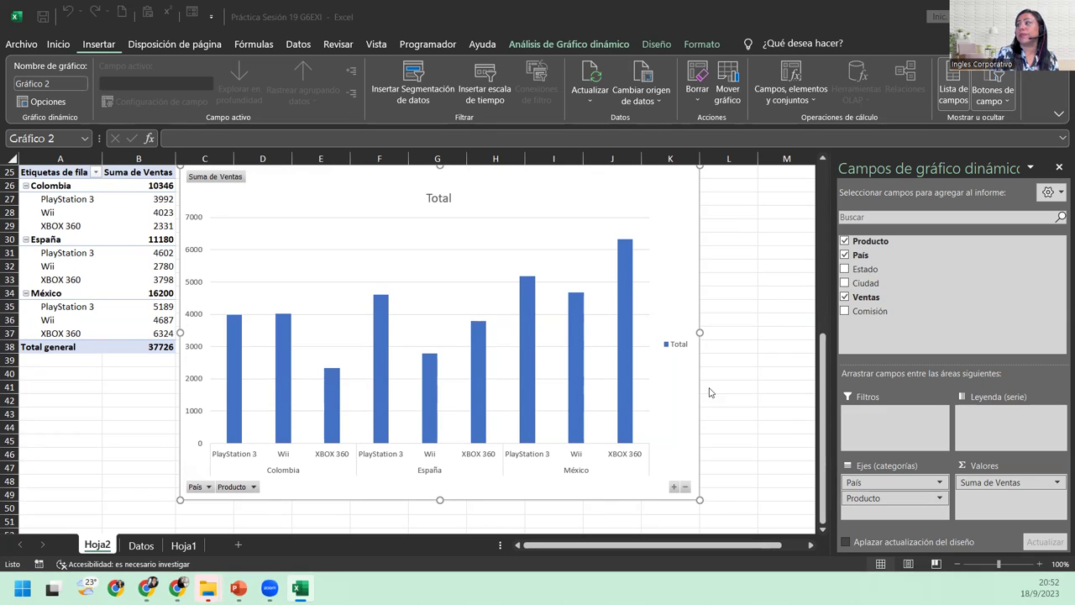
Change the Ventas value field to Promedio and format it as Contabilidad with the $ symbol
click(1057, 490)
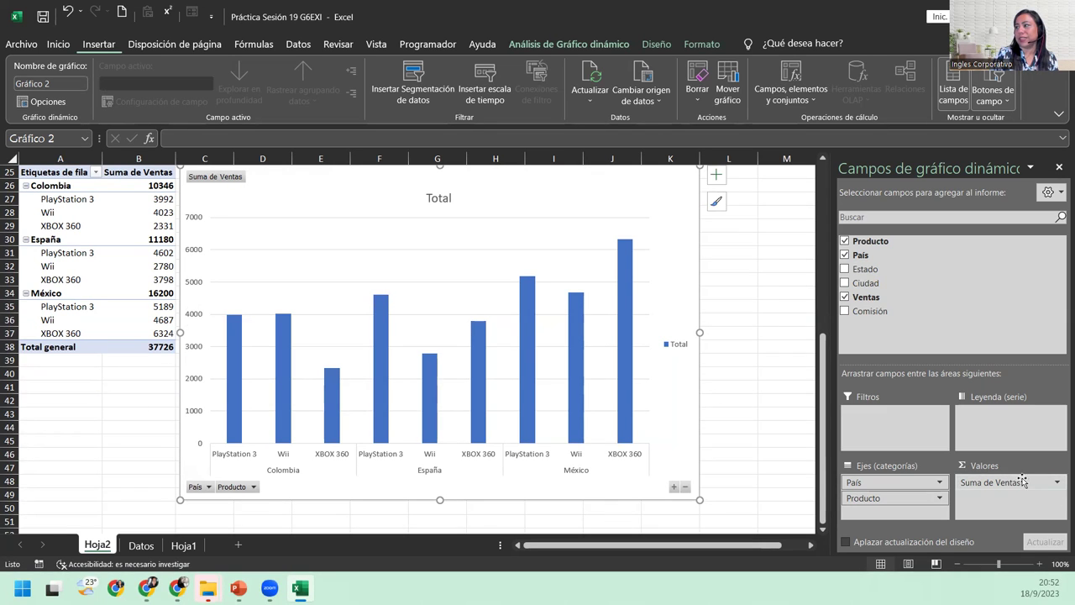
click(1056, 484)
click(986, 462)
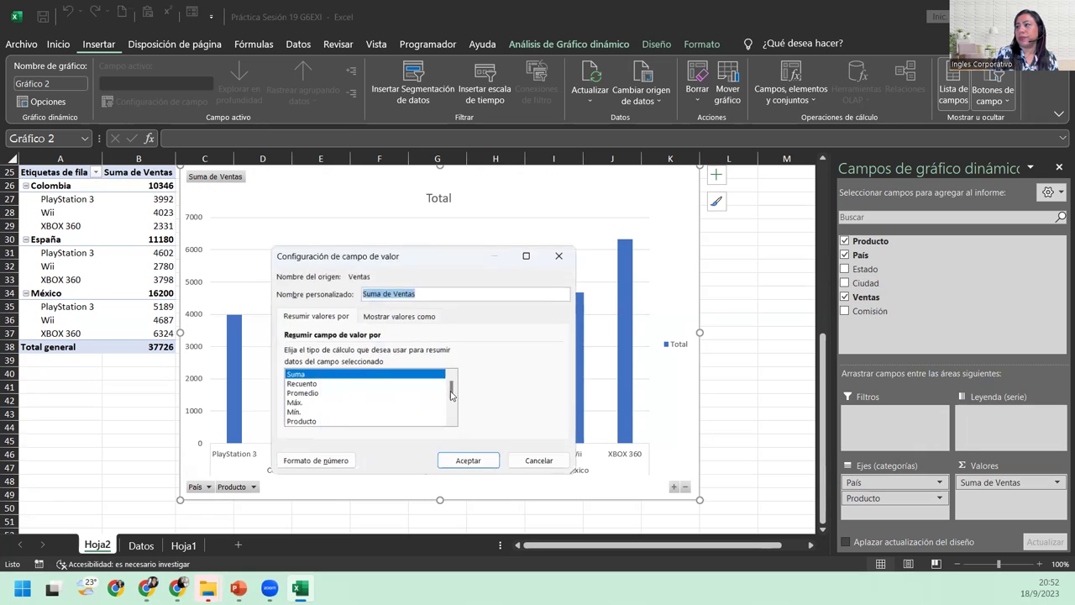
click(302, 393)
click(313, 467)
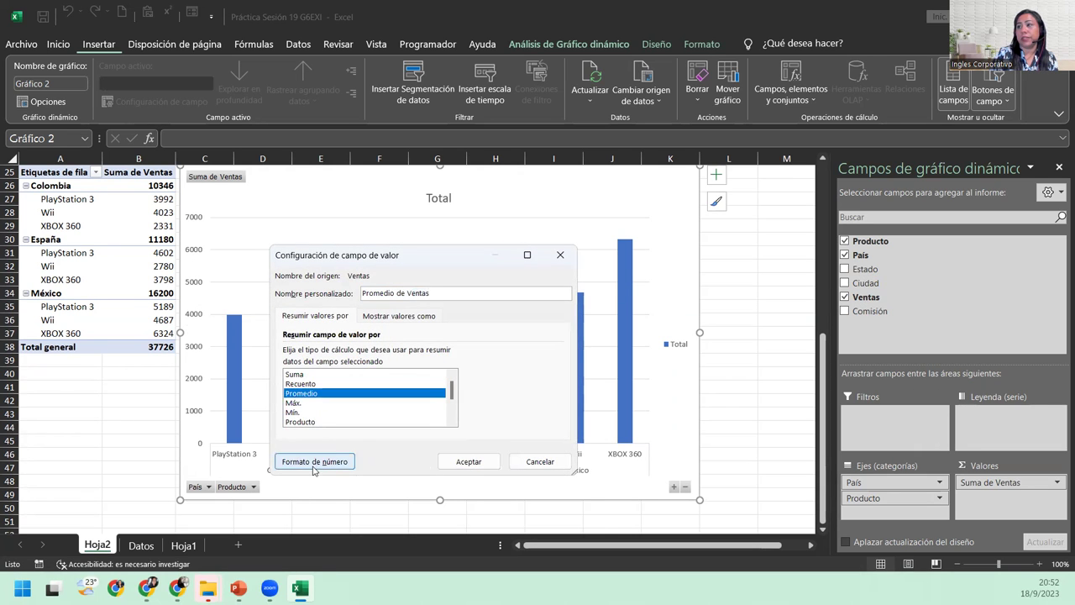
click(270, 280)
click(442, 301)
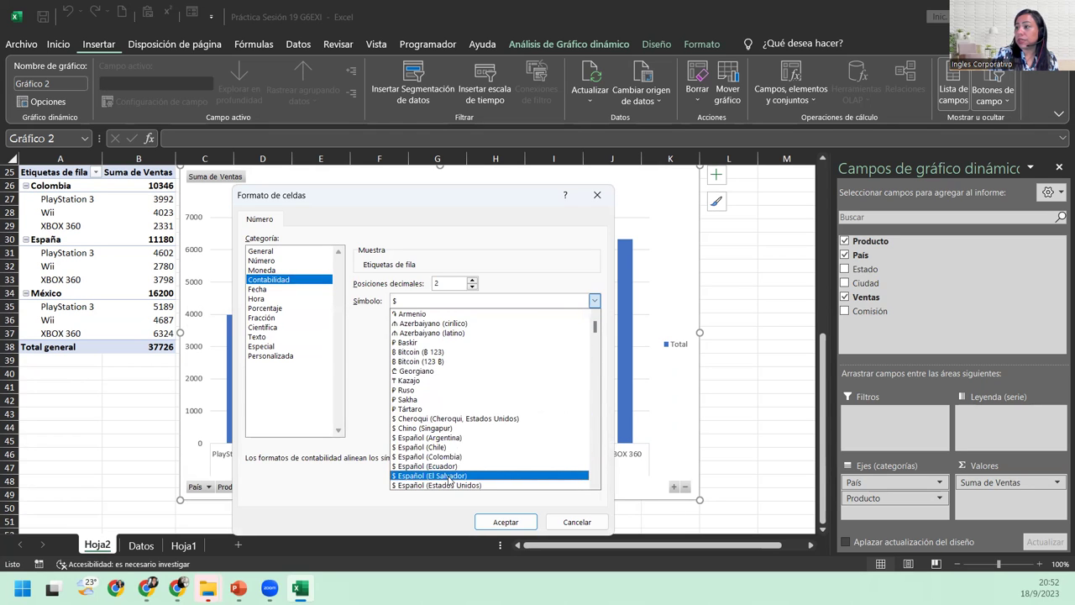
click(447, 475)
click(515, 525)
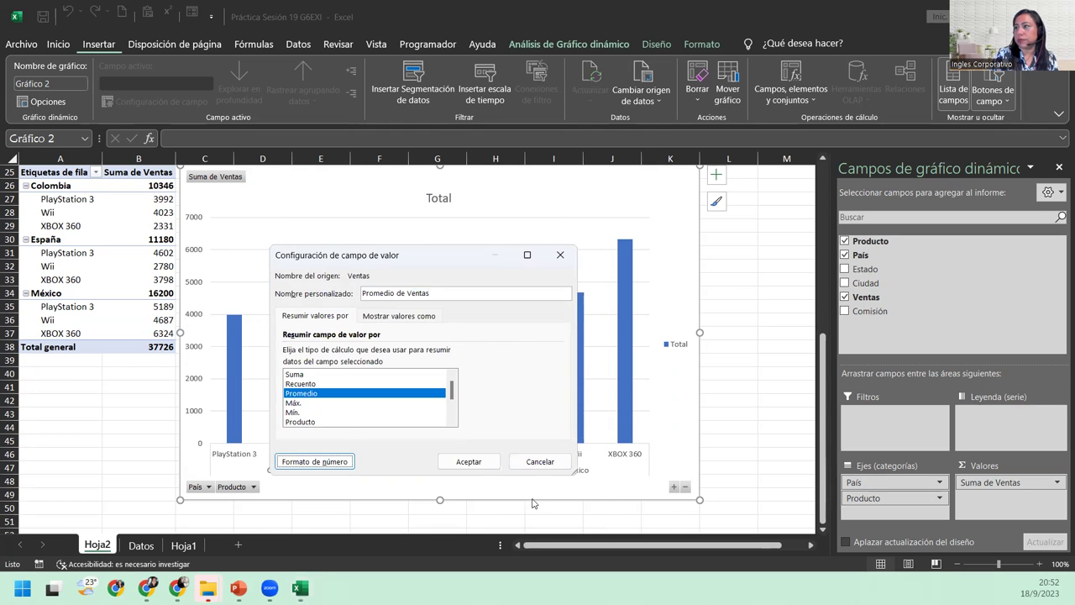
click(471, 464)
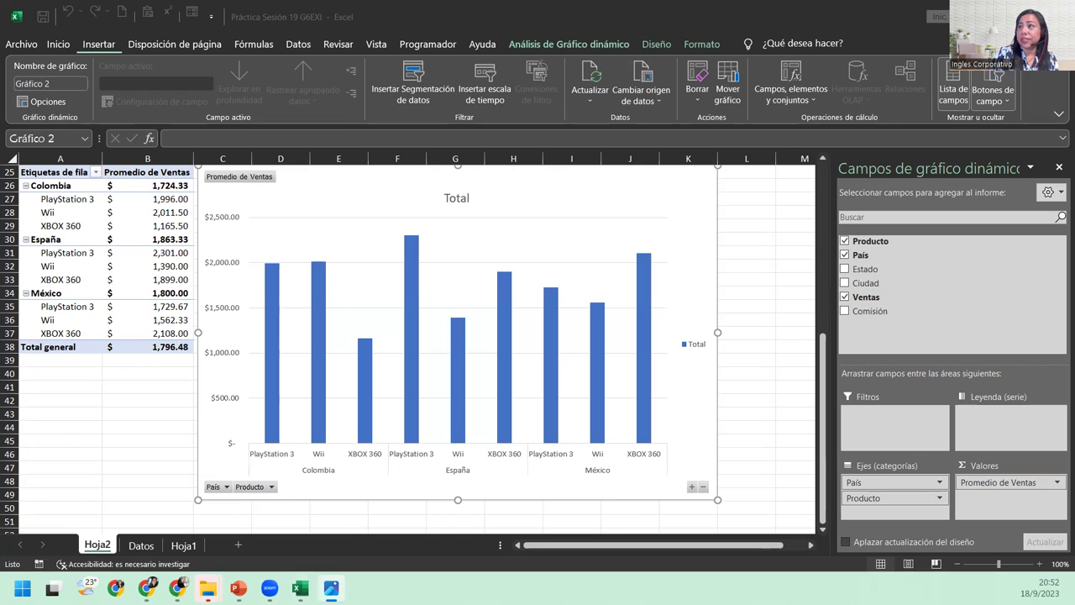
Replace the column chart title 'Total' with 'Promedio de ventas por país y producto'
click(456, 197)
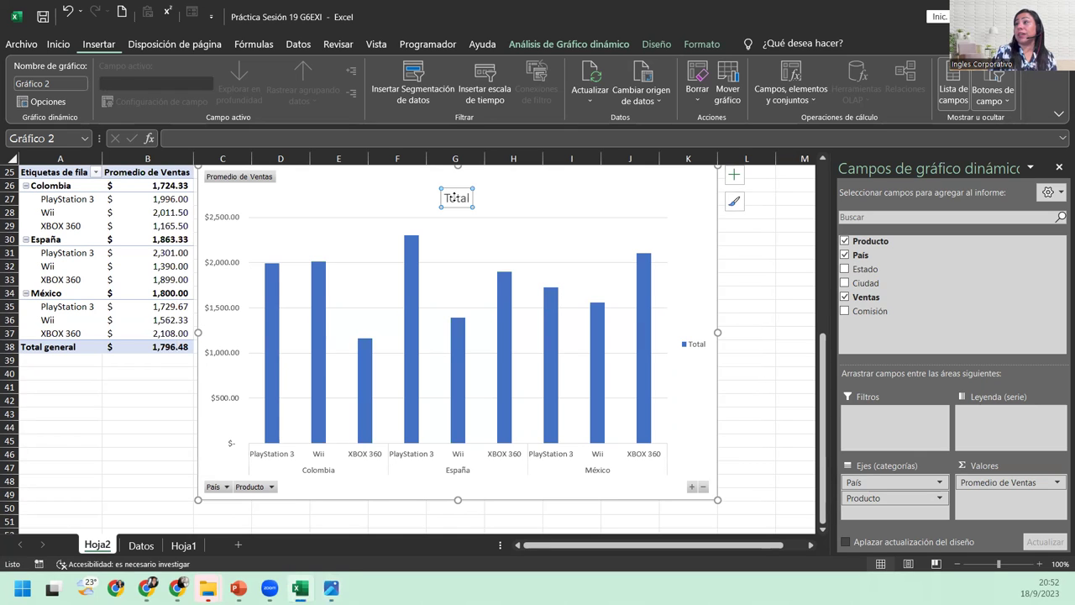
double_click(456, 198)
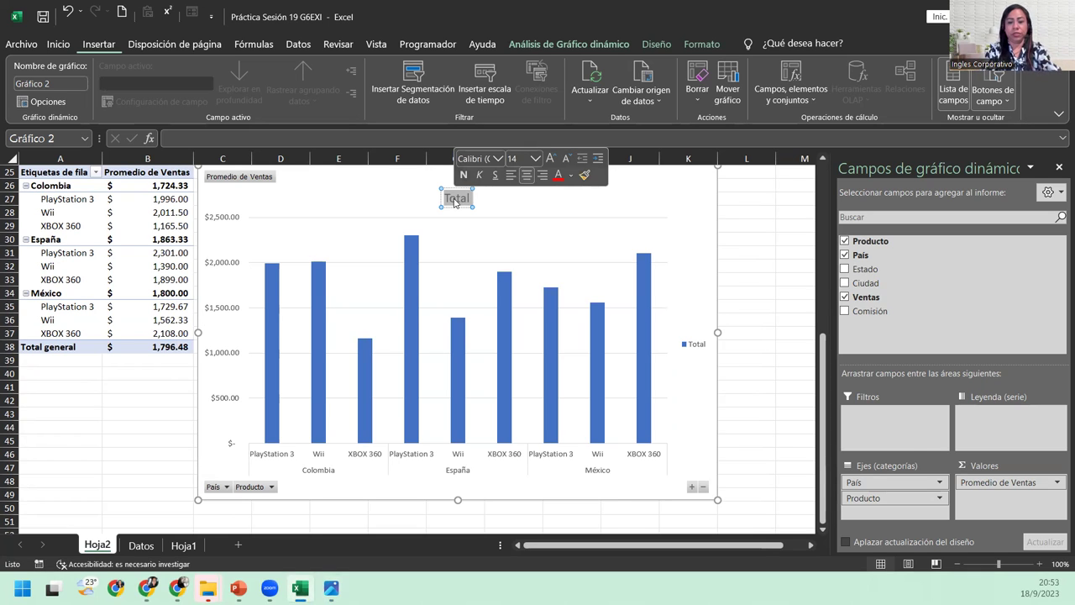
text(Promedio de ventas por país y producto)
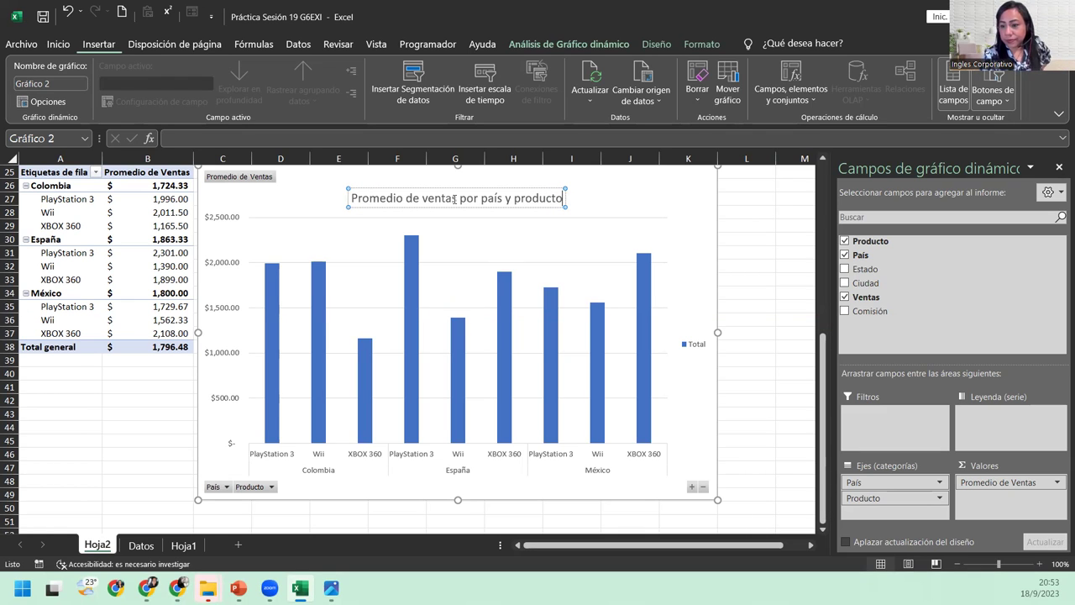
click(203, 455)
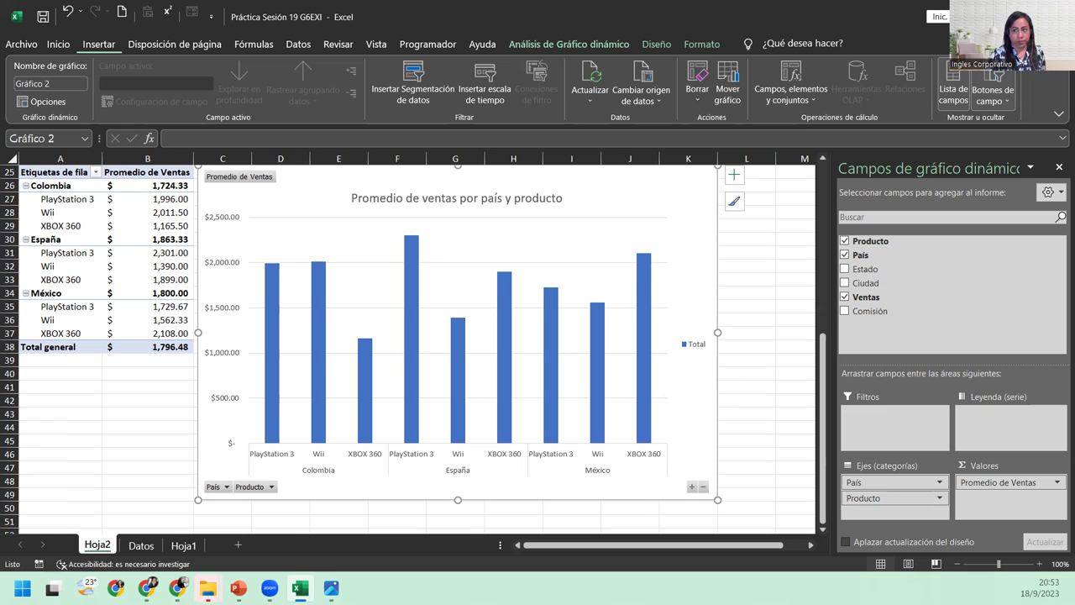
Filter the chart's Producto field so only XBOX 360 remains selected
click(226, 487)
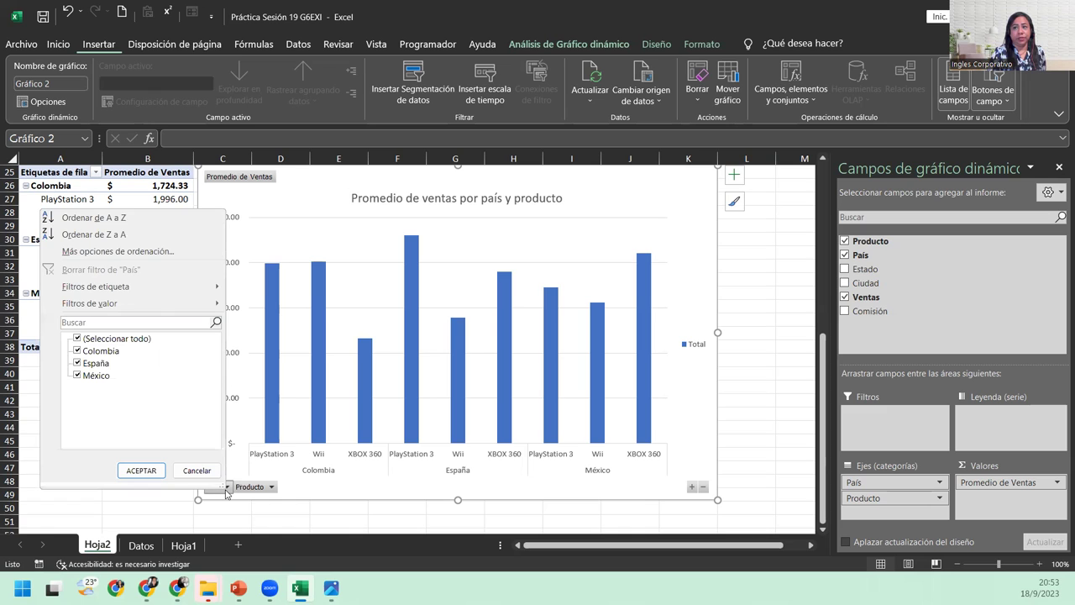
click(226, 489)
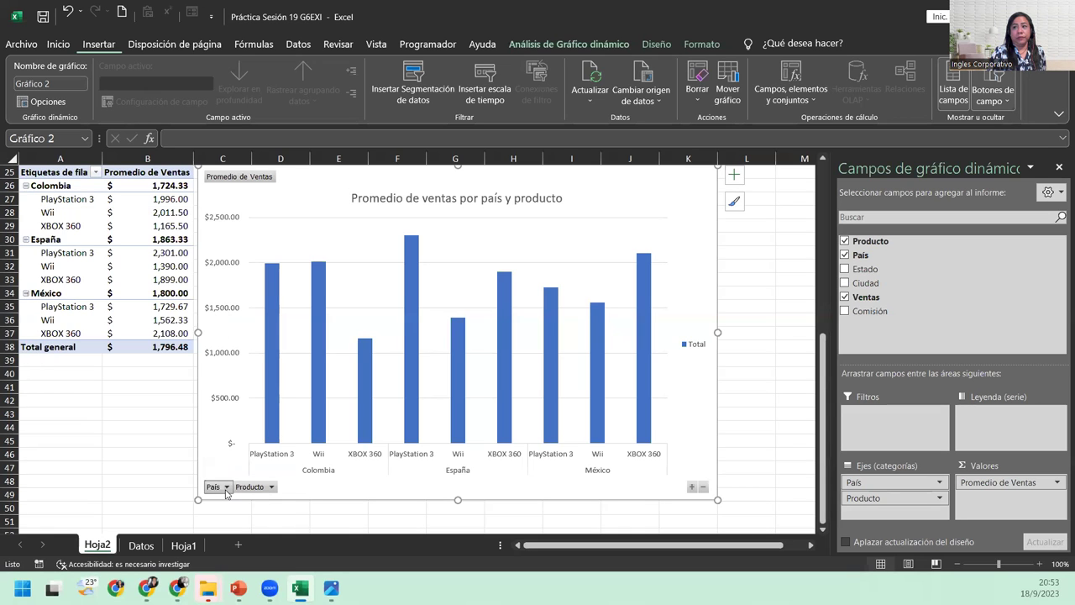
click(250, 487)
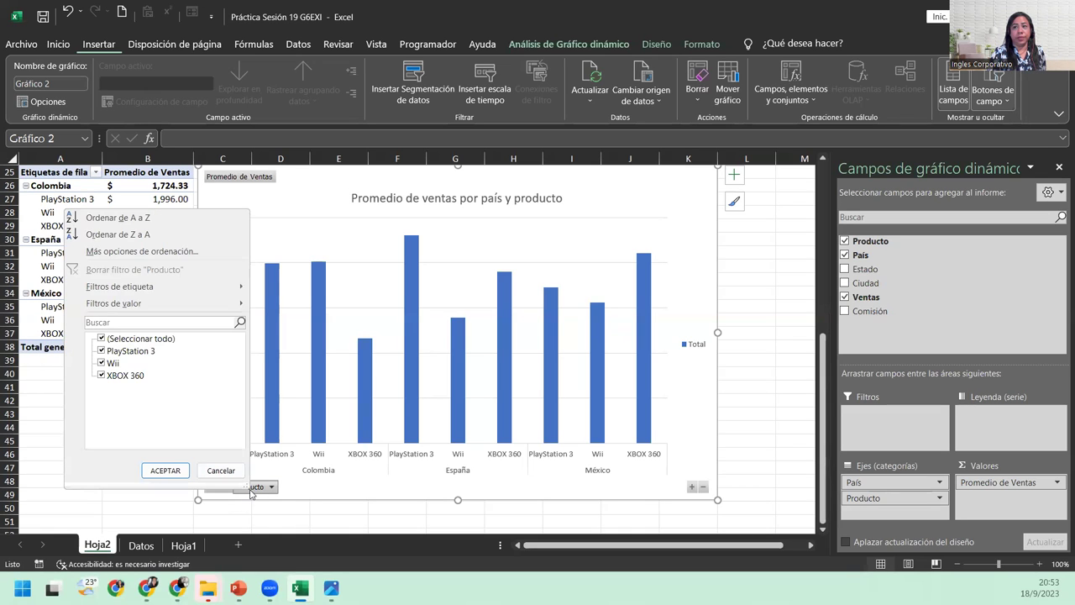
click(250, 491)
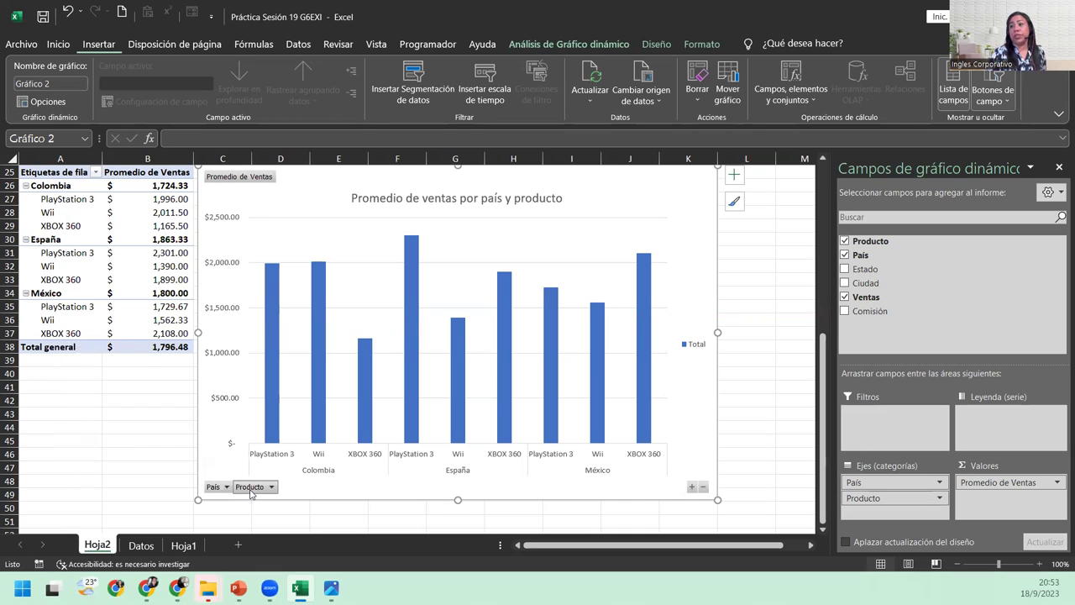
click(249, 489)
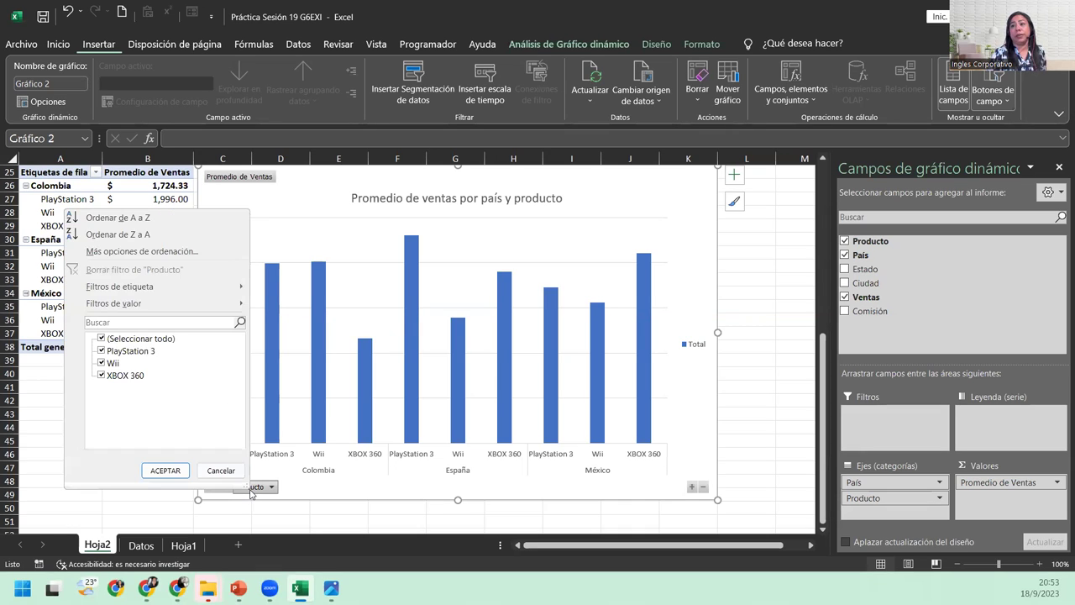
click(102, 337)
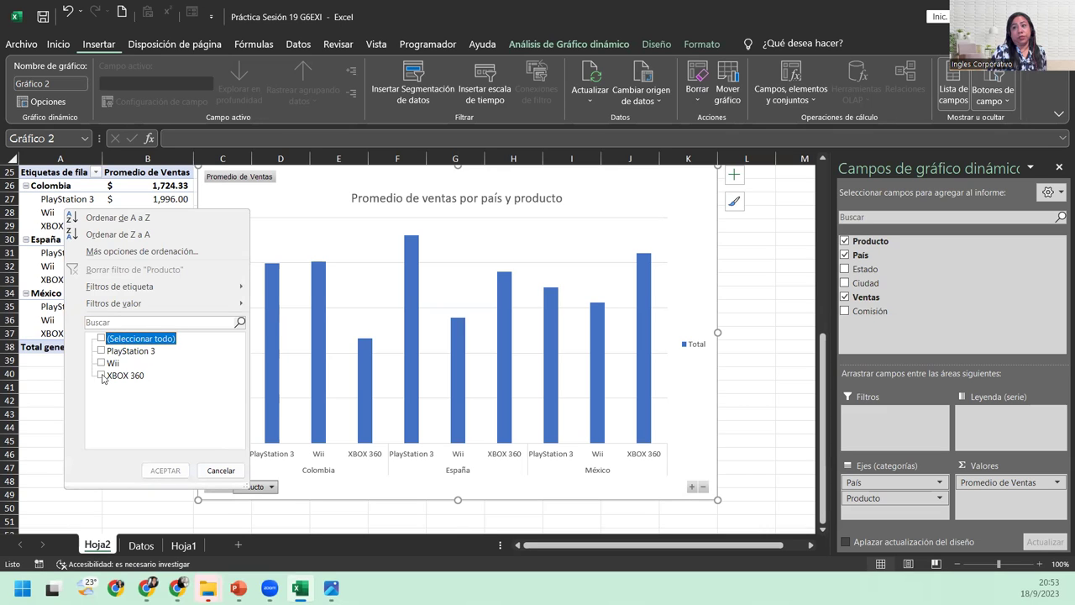
click(101, 376)
click(166, 470)
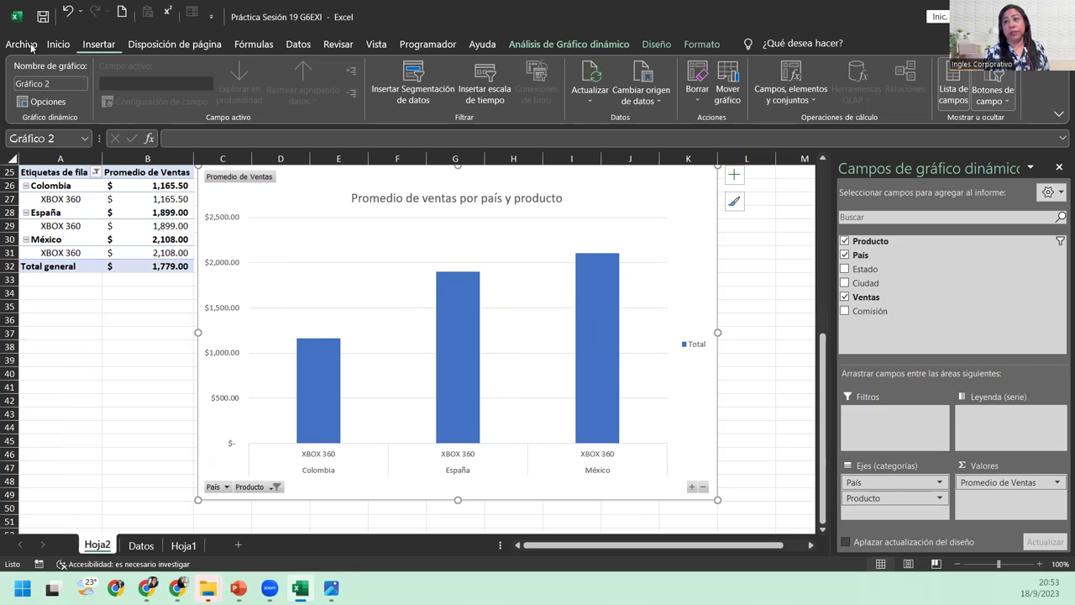
Type the student's full name into cell A35, then select the average sales chart
click(38, 308)
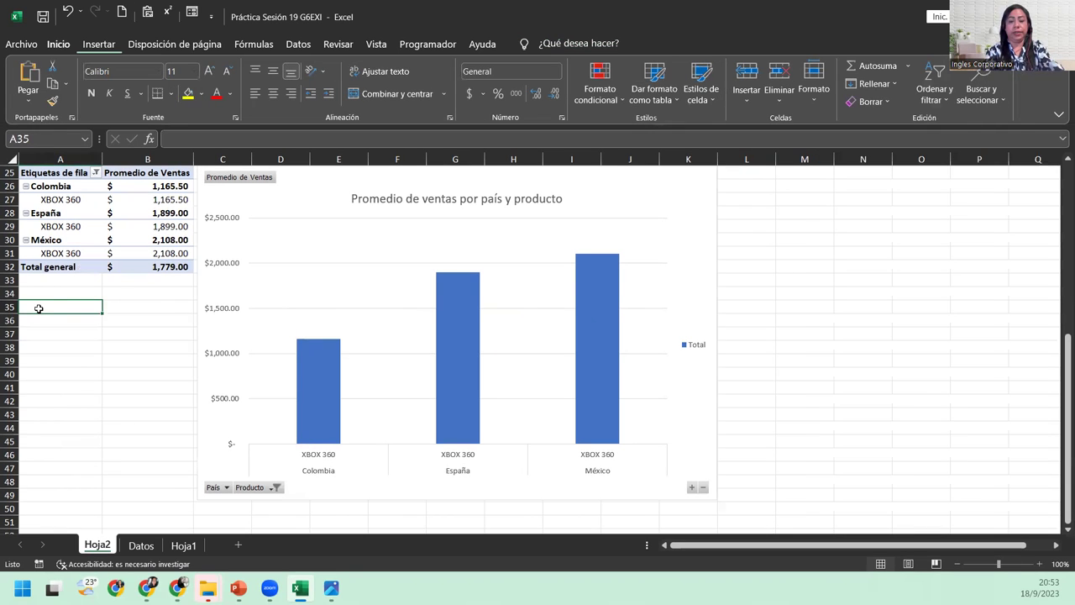
text(Maura Del Cid)
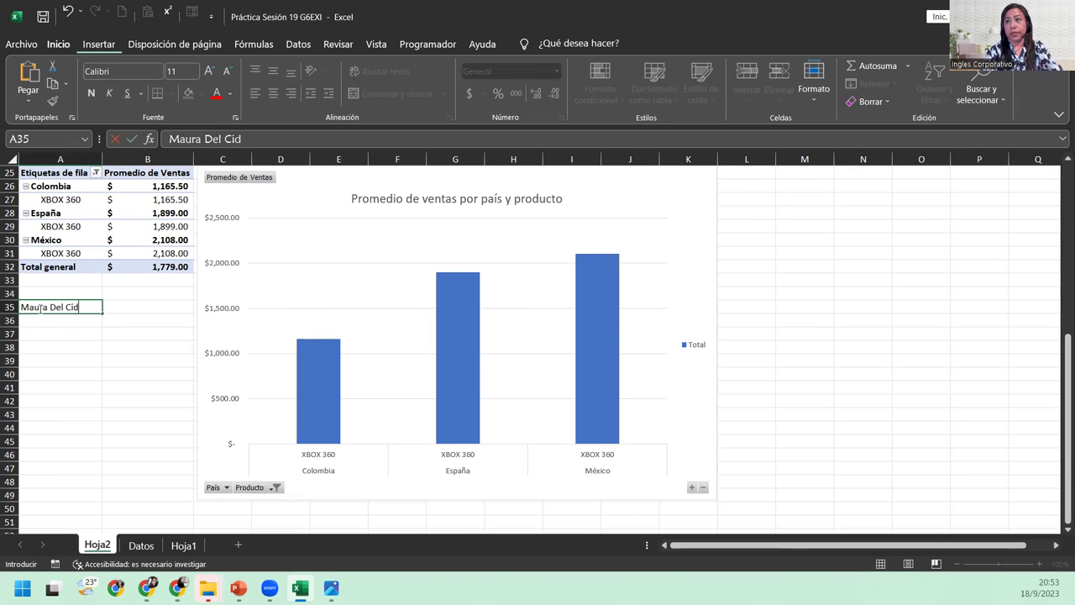
key(Return)
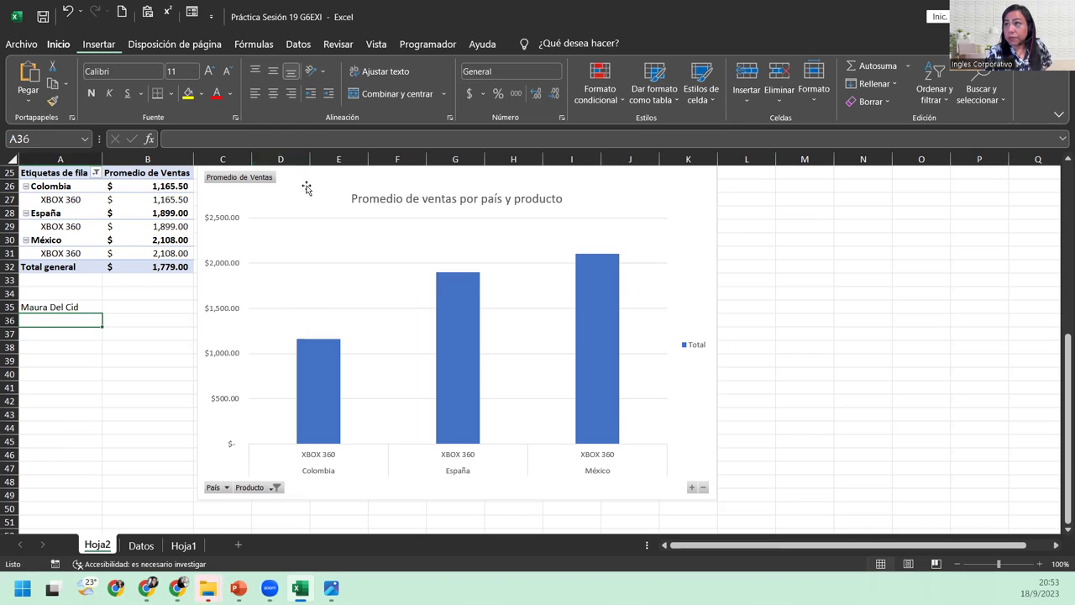
click(306, 188)
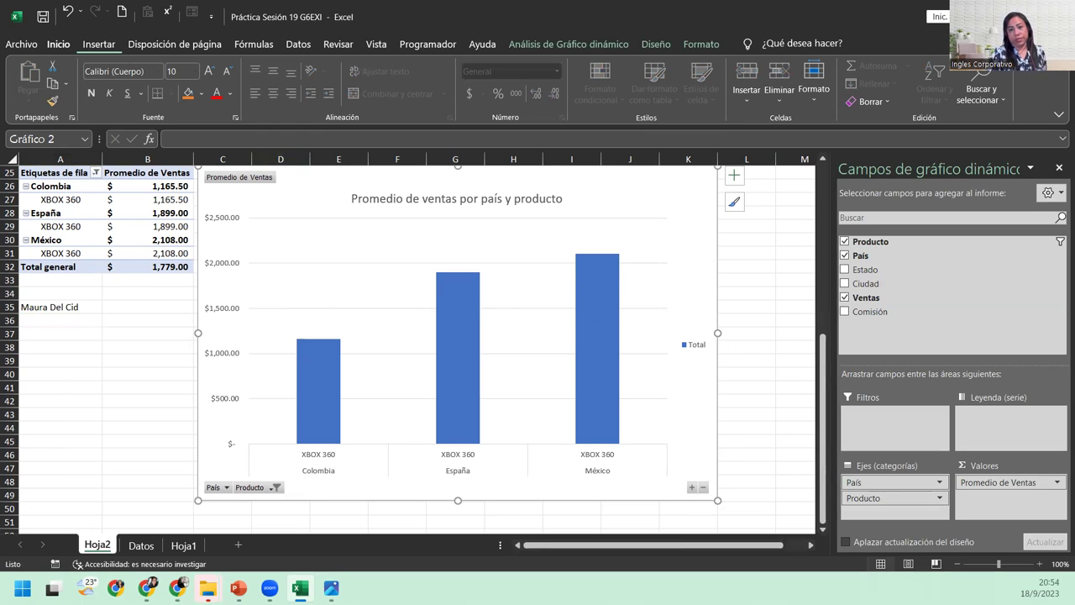
key(alt+Tab)
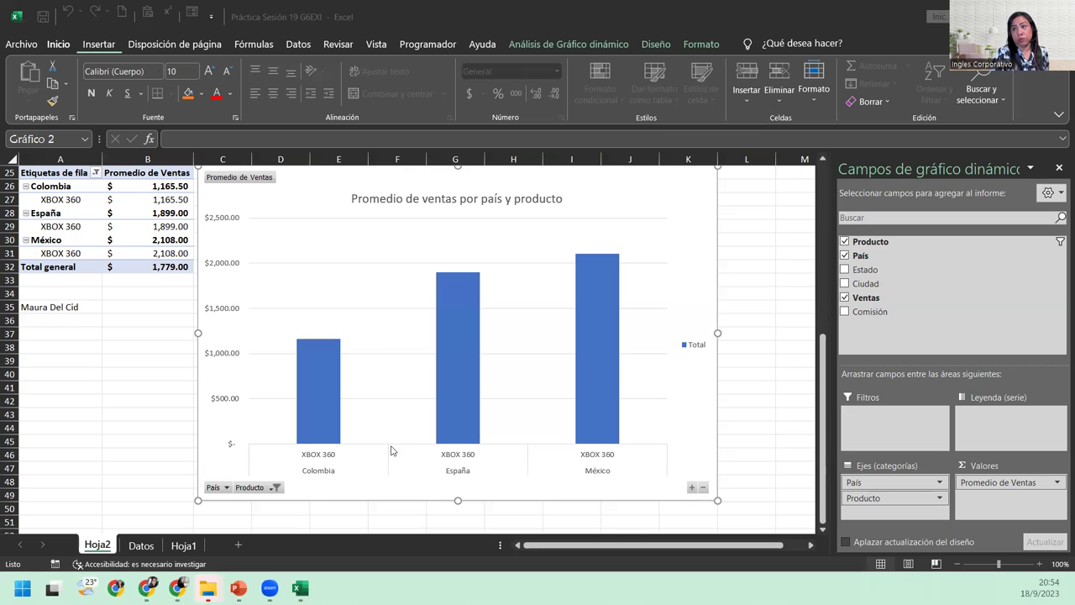
mouse_move(313, 356)
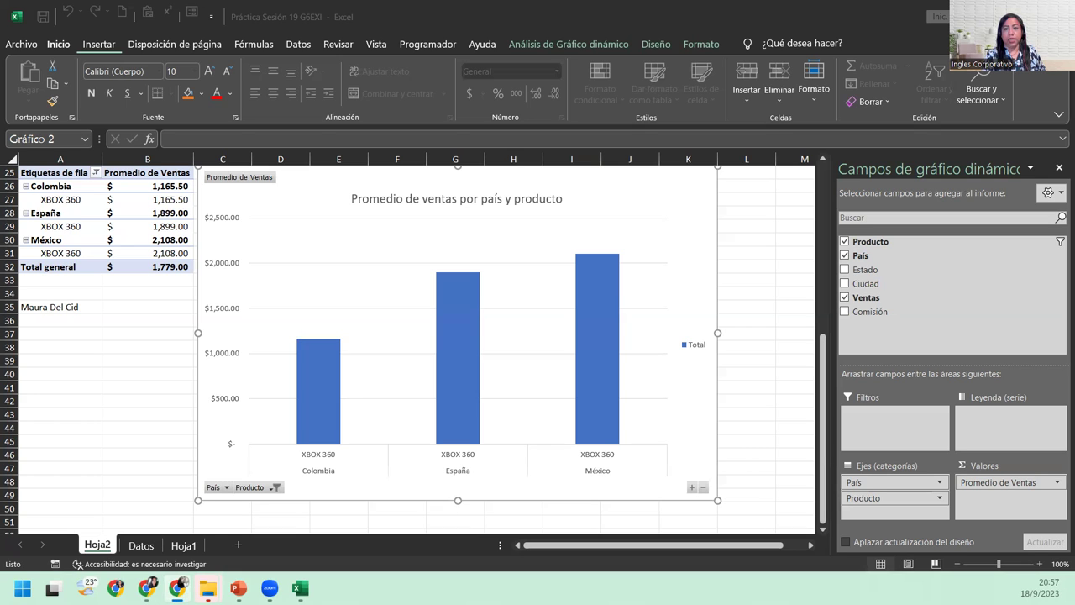
Reselect name cell A35 and switch back from the slideshow to the Excel workbook
click(67, 317)
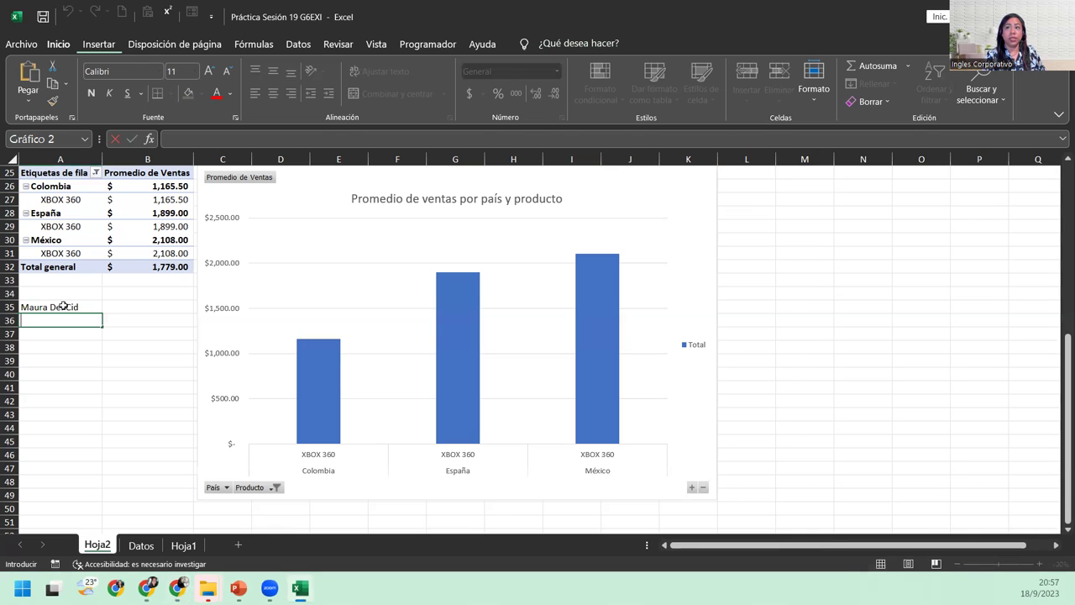
click(64, 306)
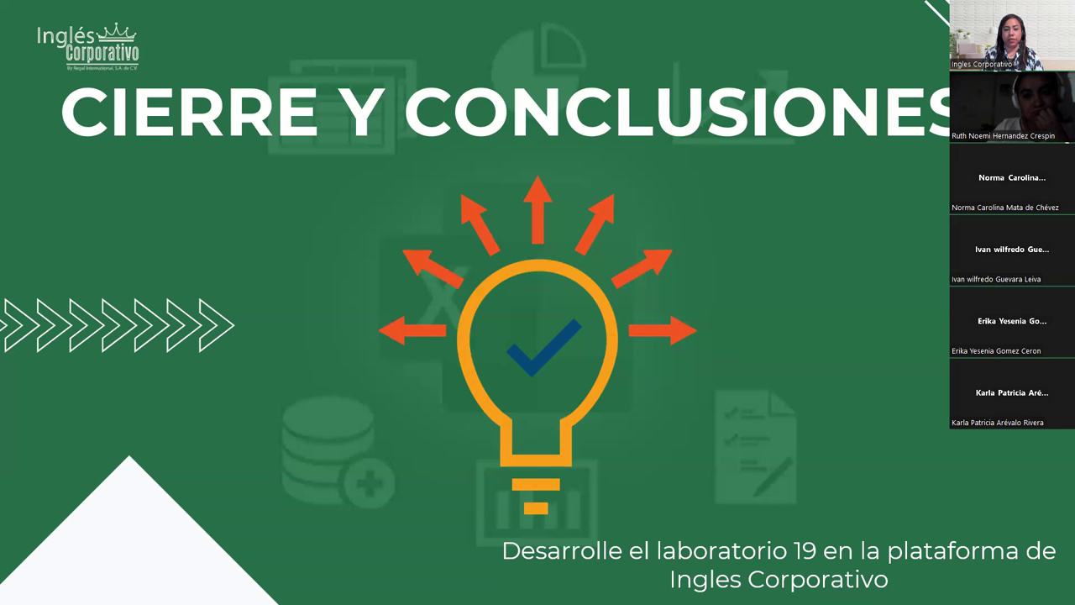
key(alt+Tab)
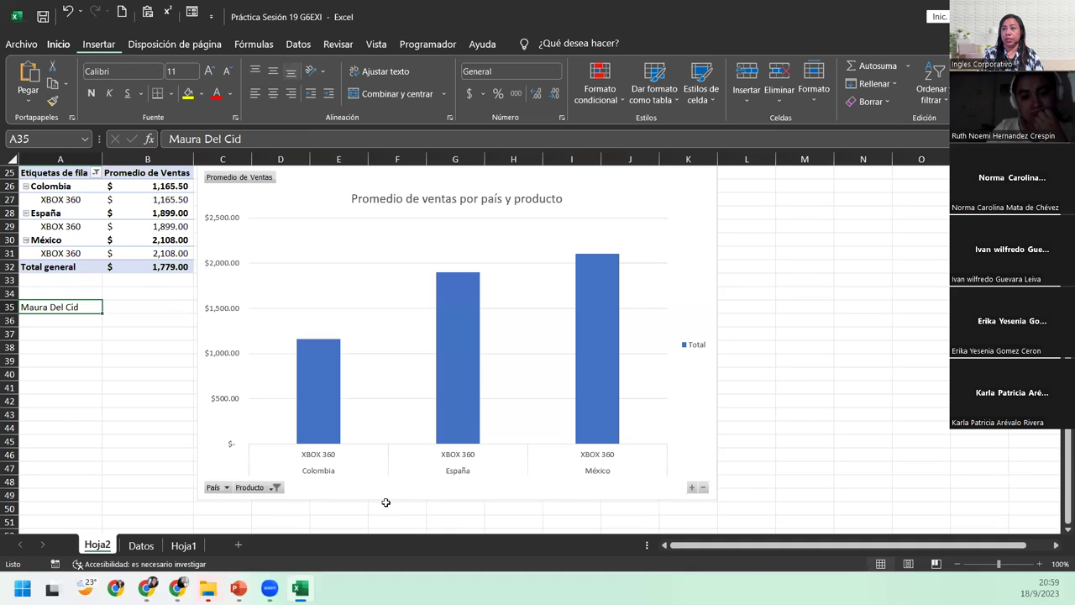
click(233, 310)
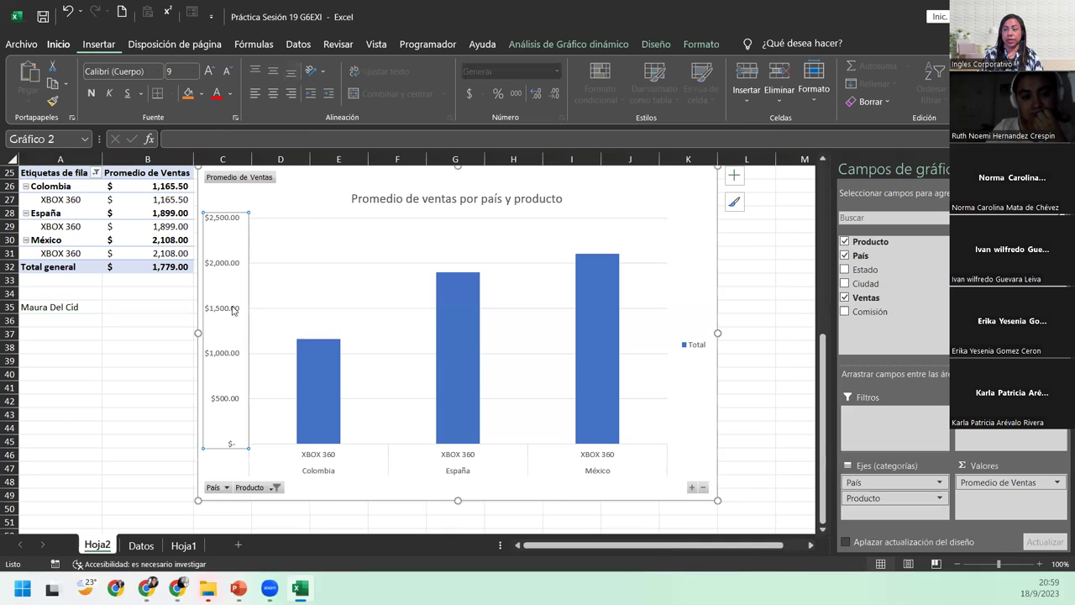
scroll(234, 310, up, 8)
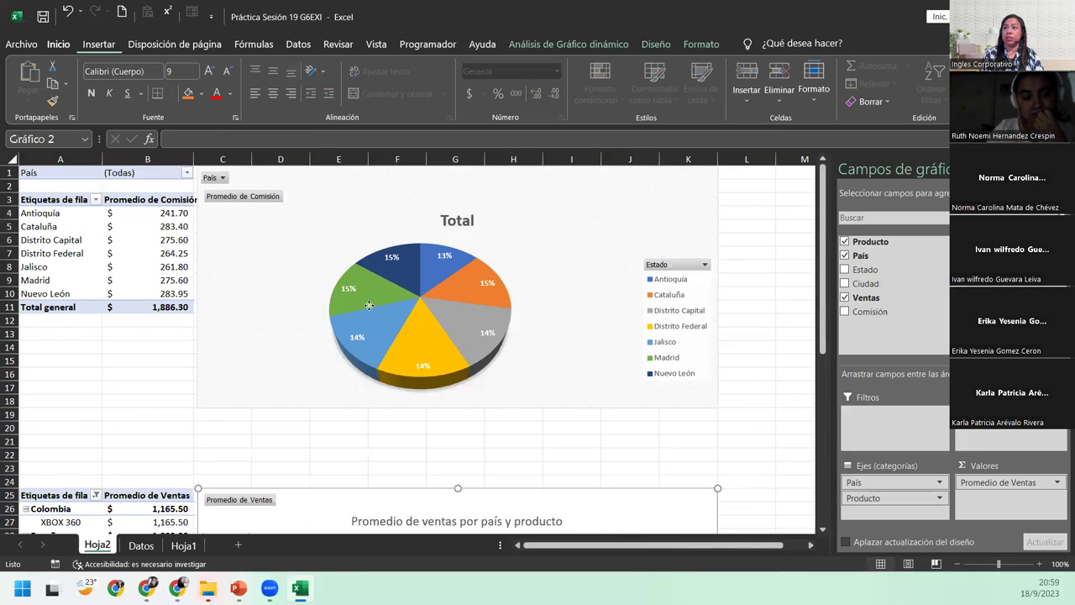
click(368, 307)
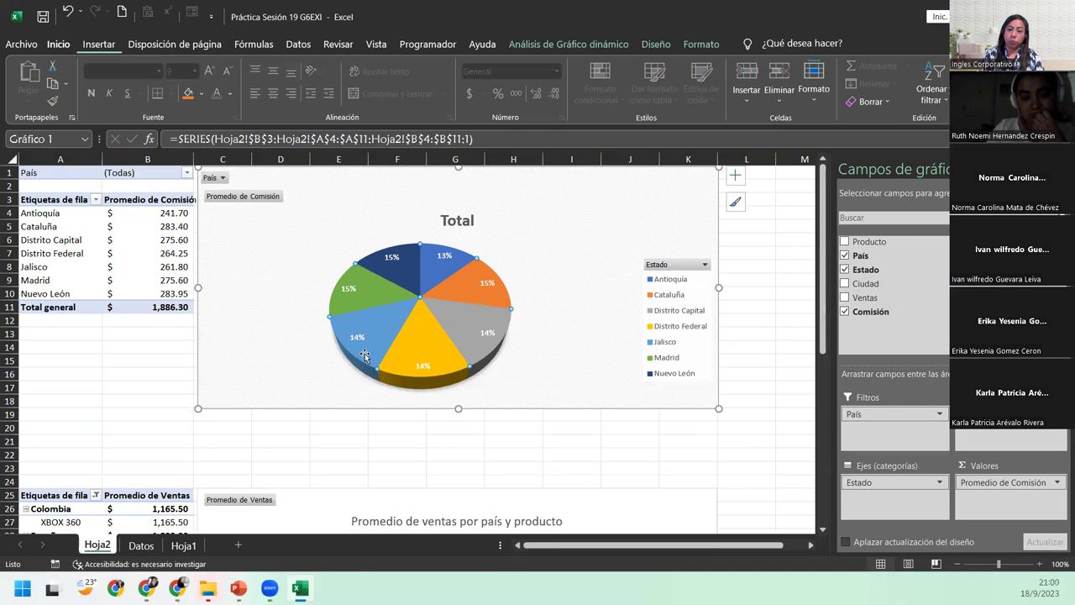
mouse_move(361, 347)
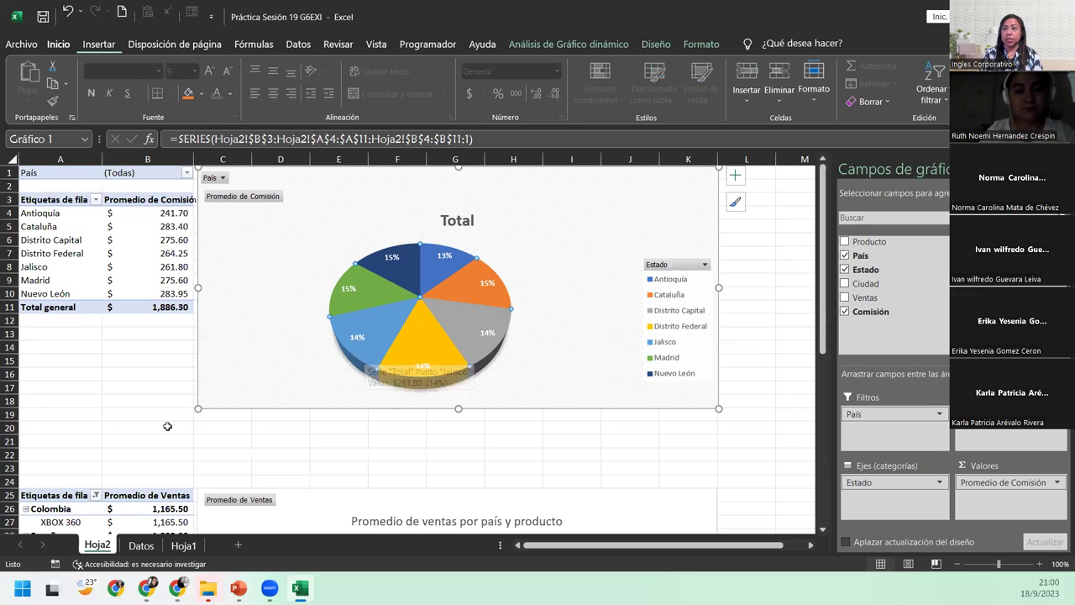
click(216, 263)
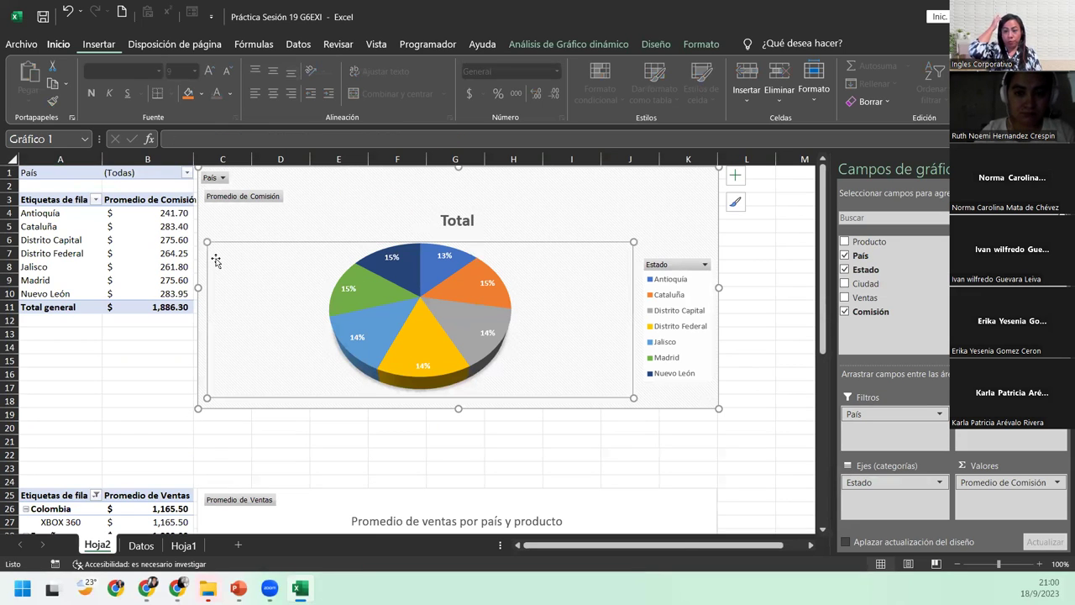
key(Escape)
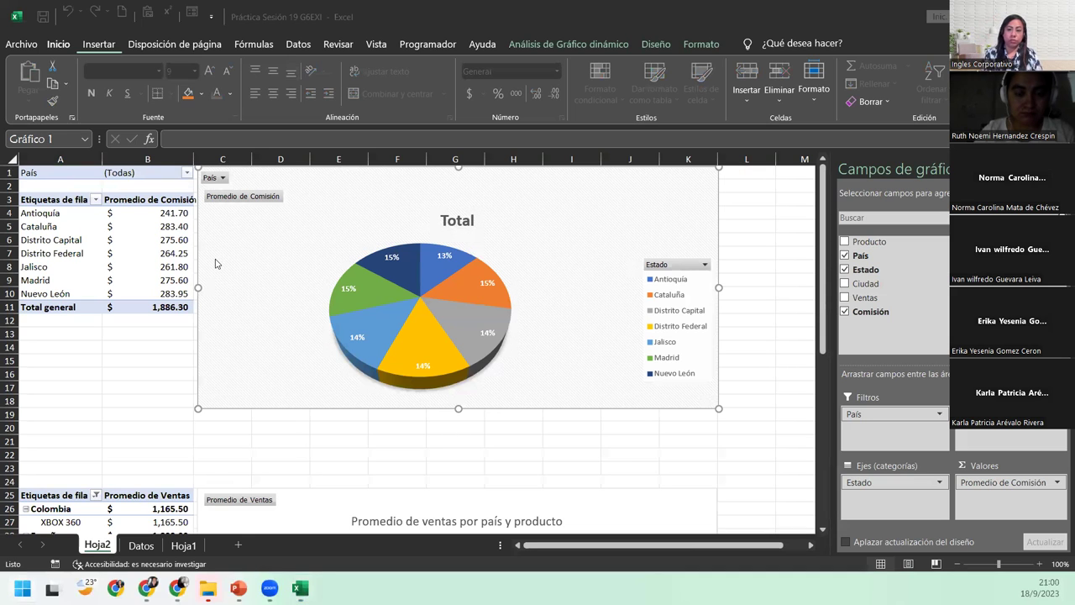